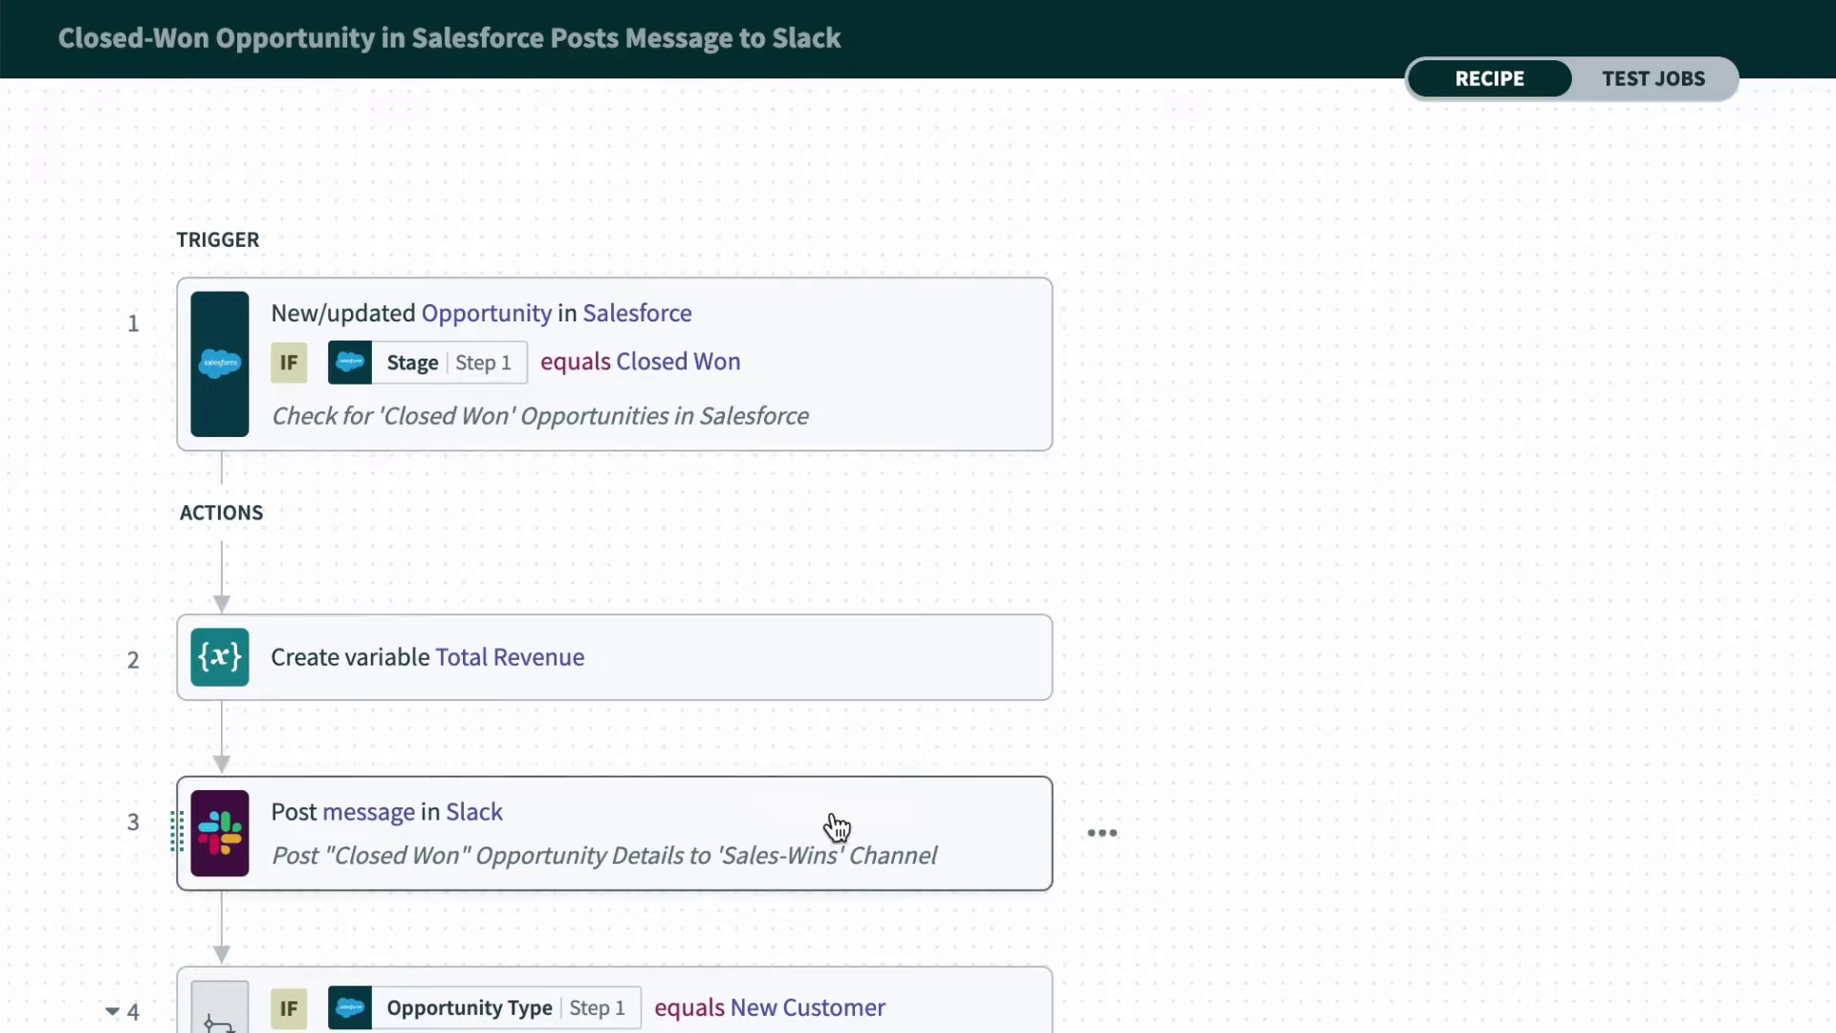
Open step 3's Slack post-message setup and select Basic text to reveal Recipe data.
left_click(767, 822)
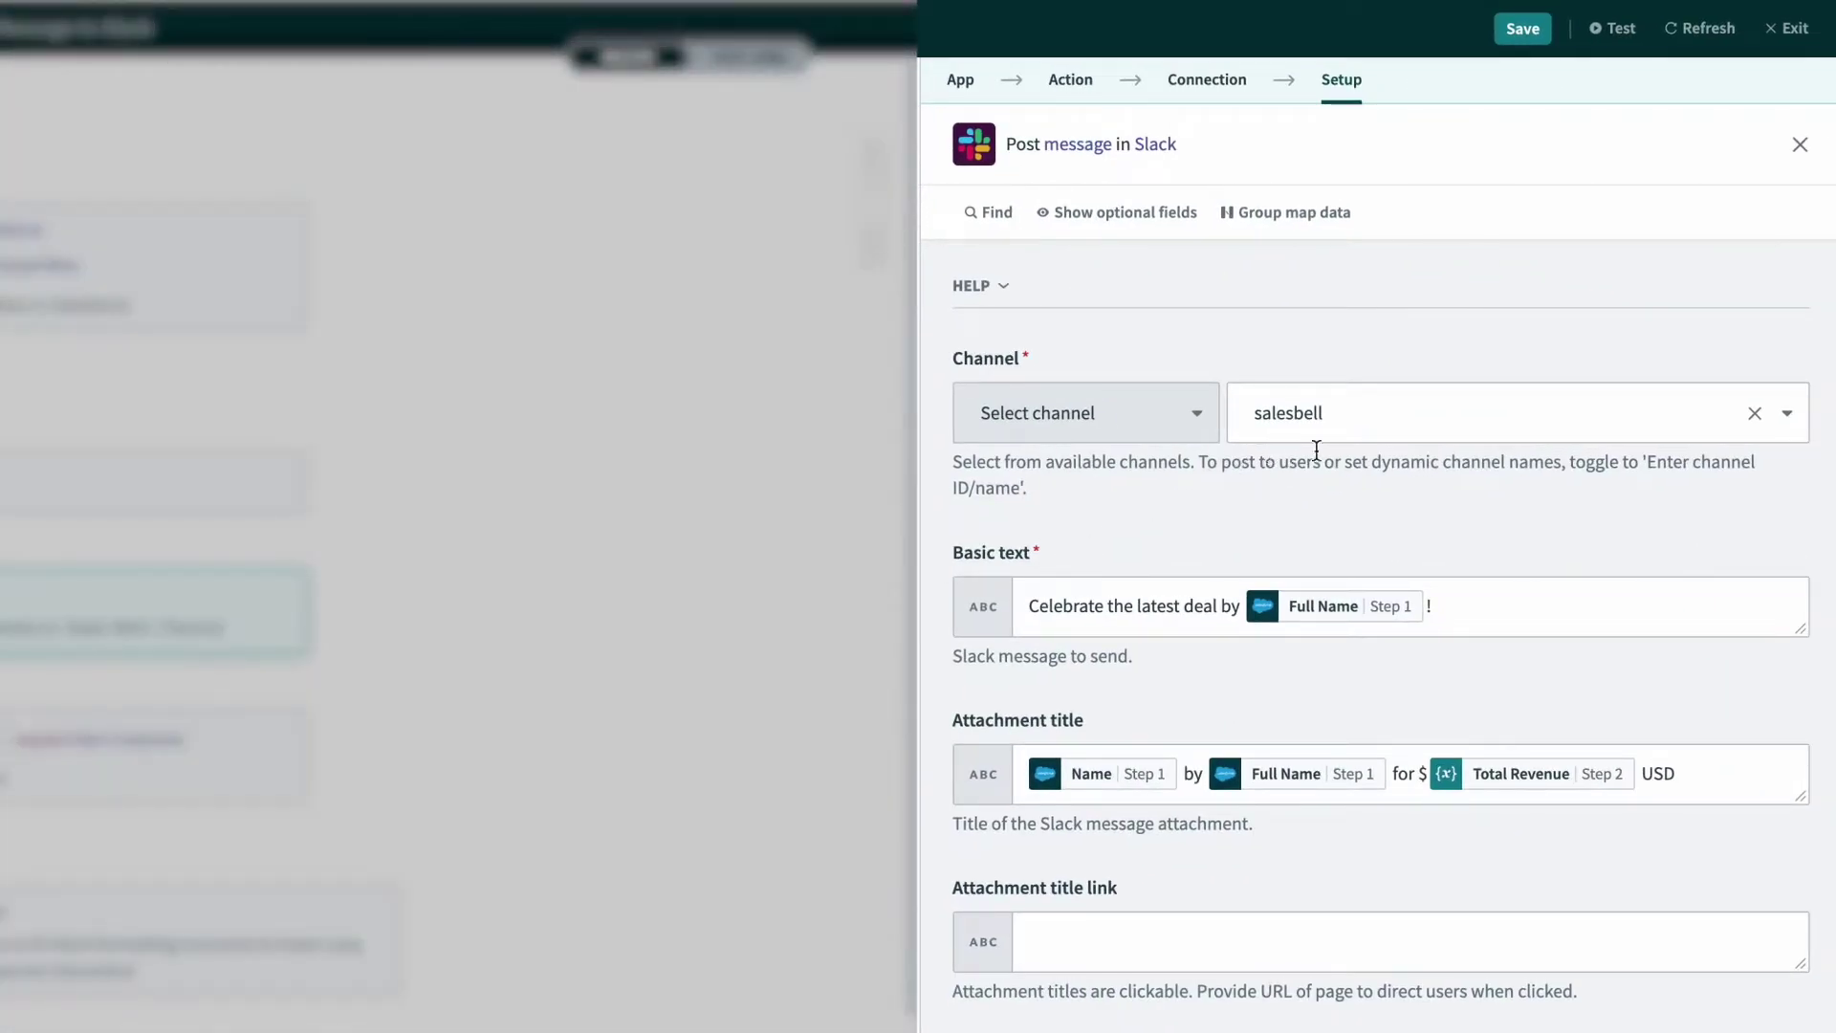
scroll(1033, 411, "down", 3)
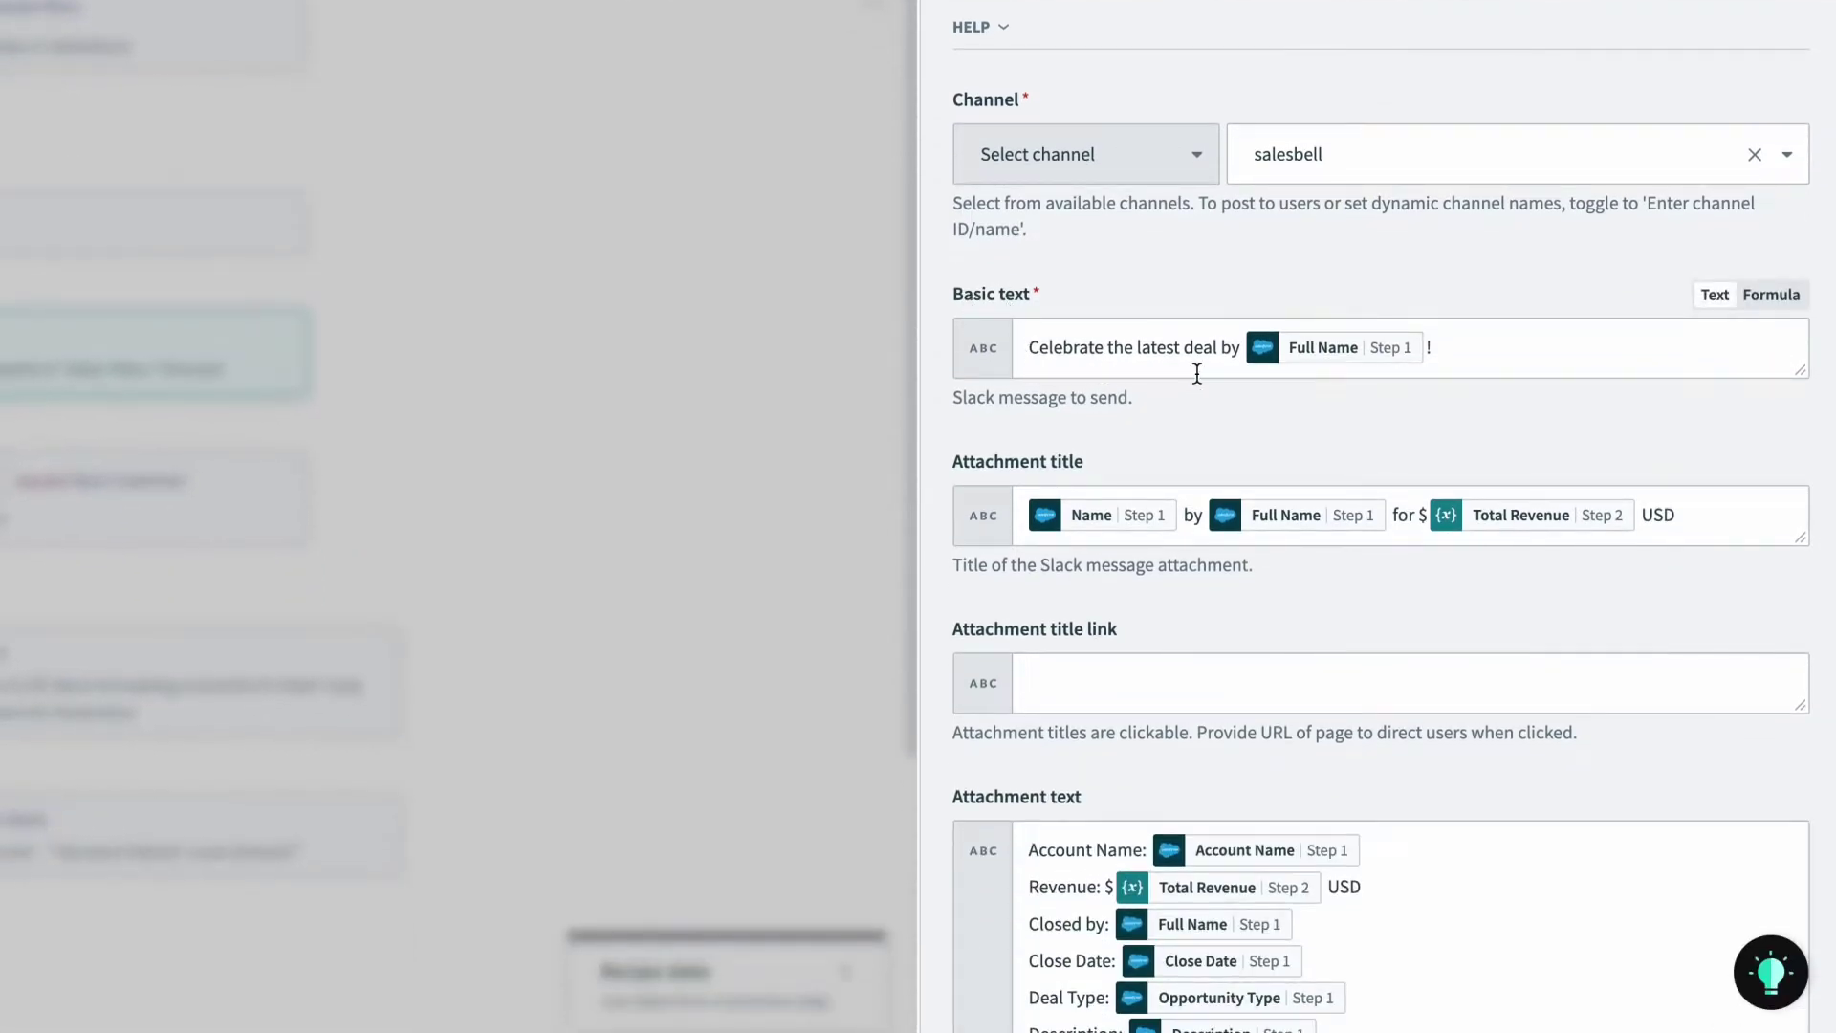
left_click(1312, 350)
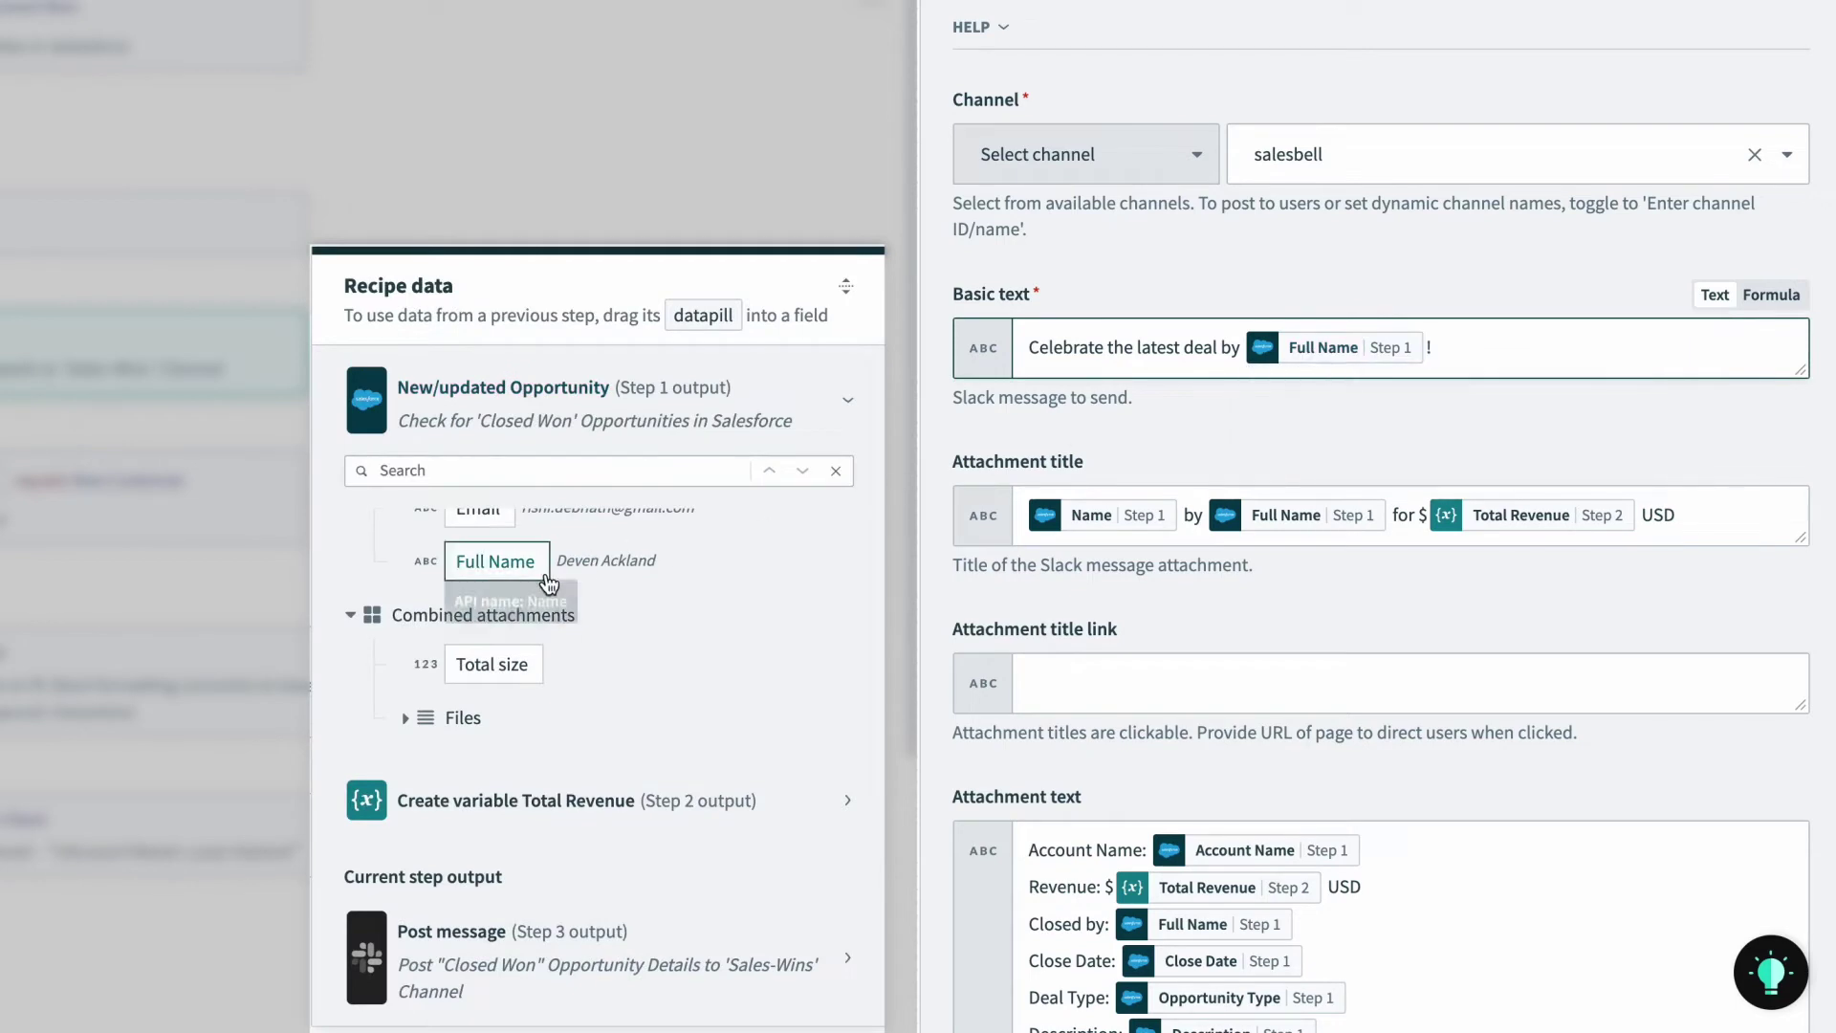
Scroll through the attachment title and text fields, checking where the Name data comes from.
scroll(937, 456, "down", 1)
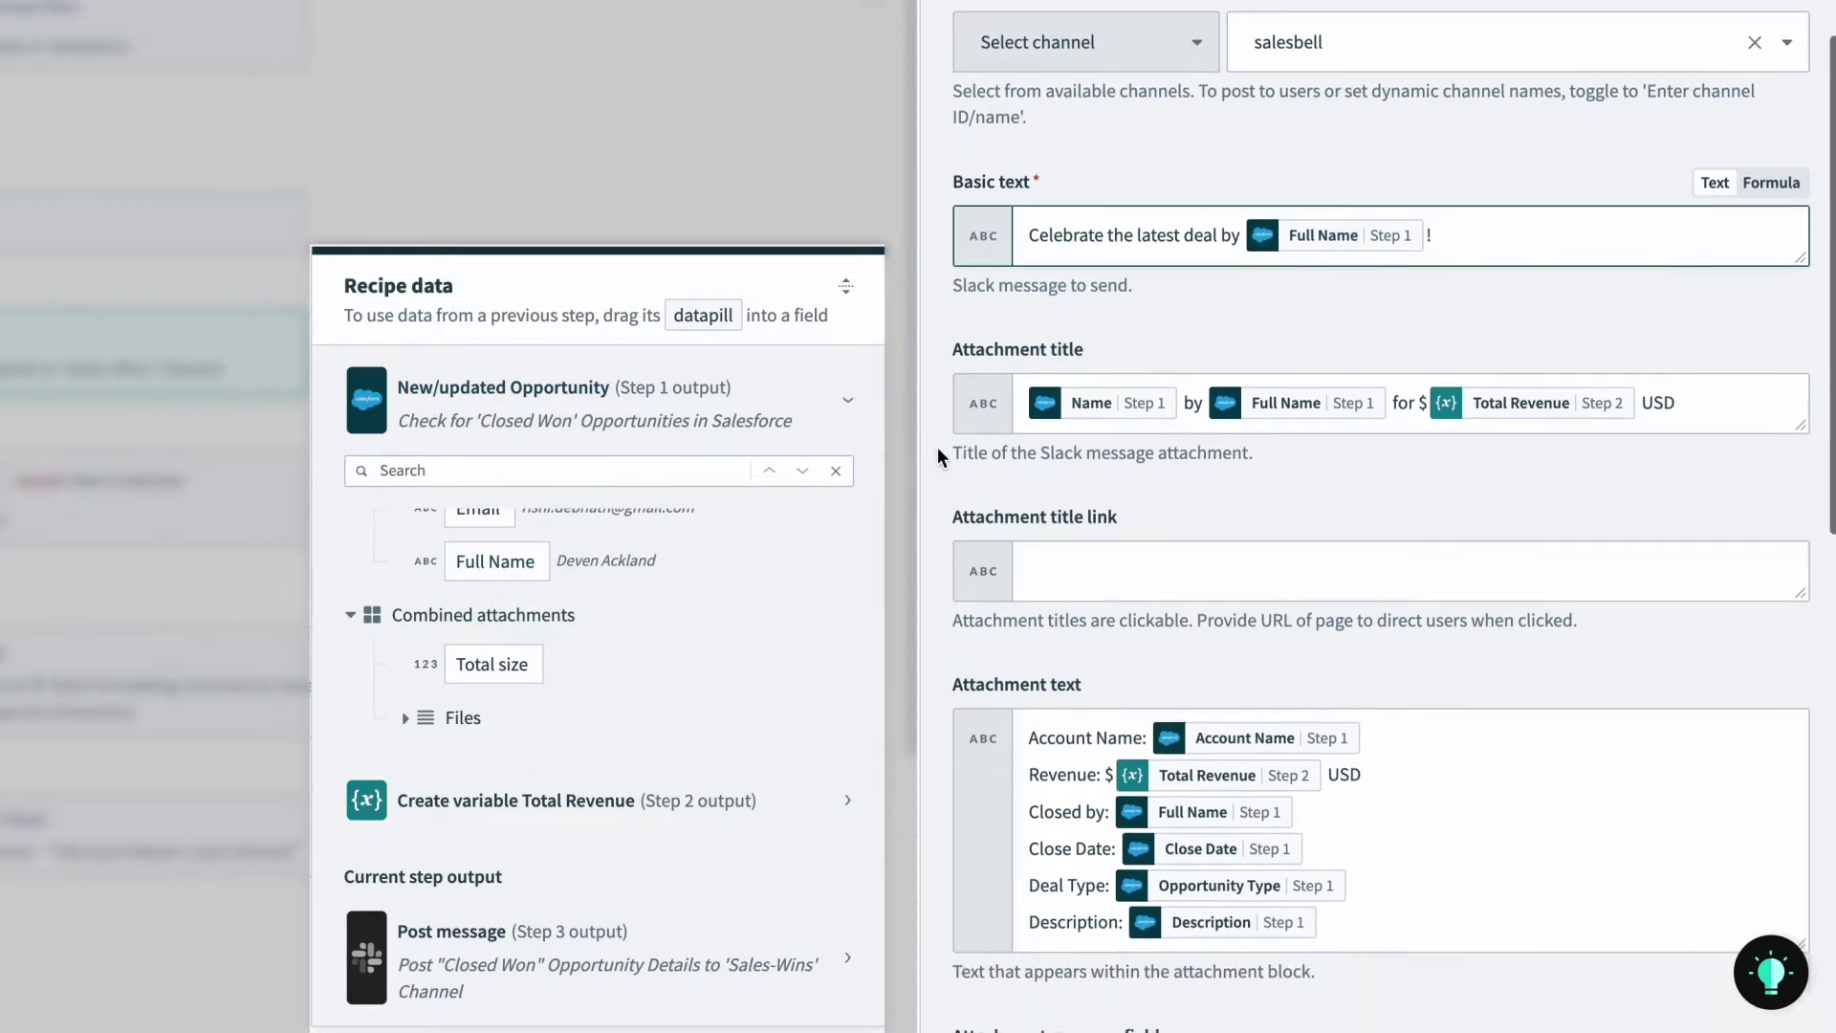
scroll(937, 456, "down", 1)
scroll(938, 456, "down", 1)
scroll(938, 456, "down", 1)
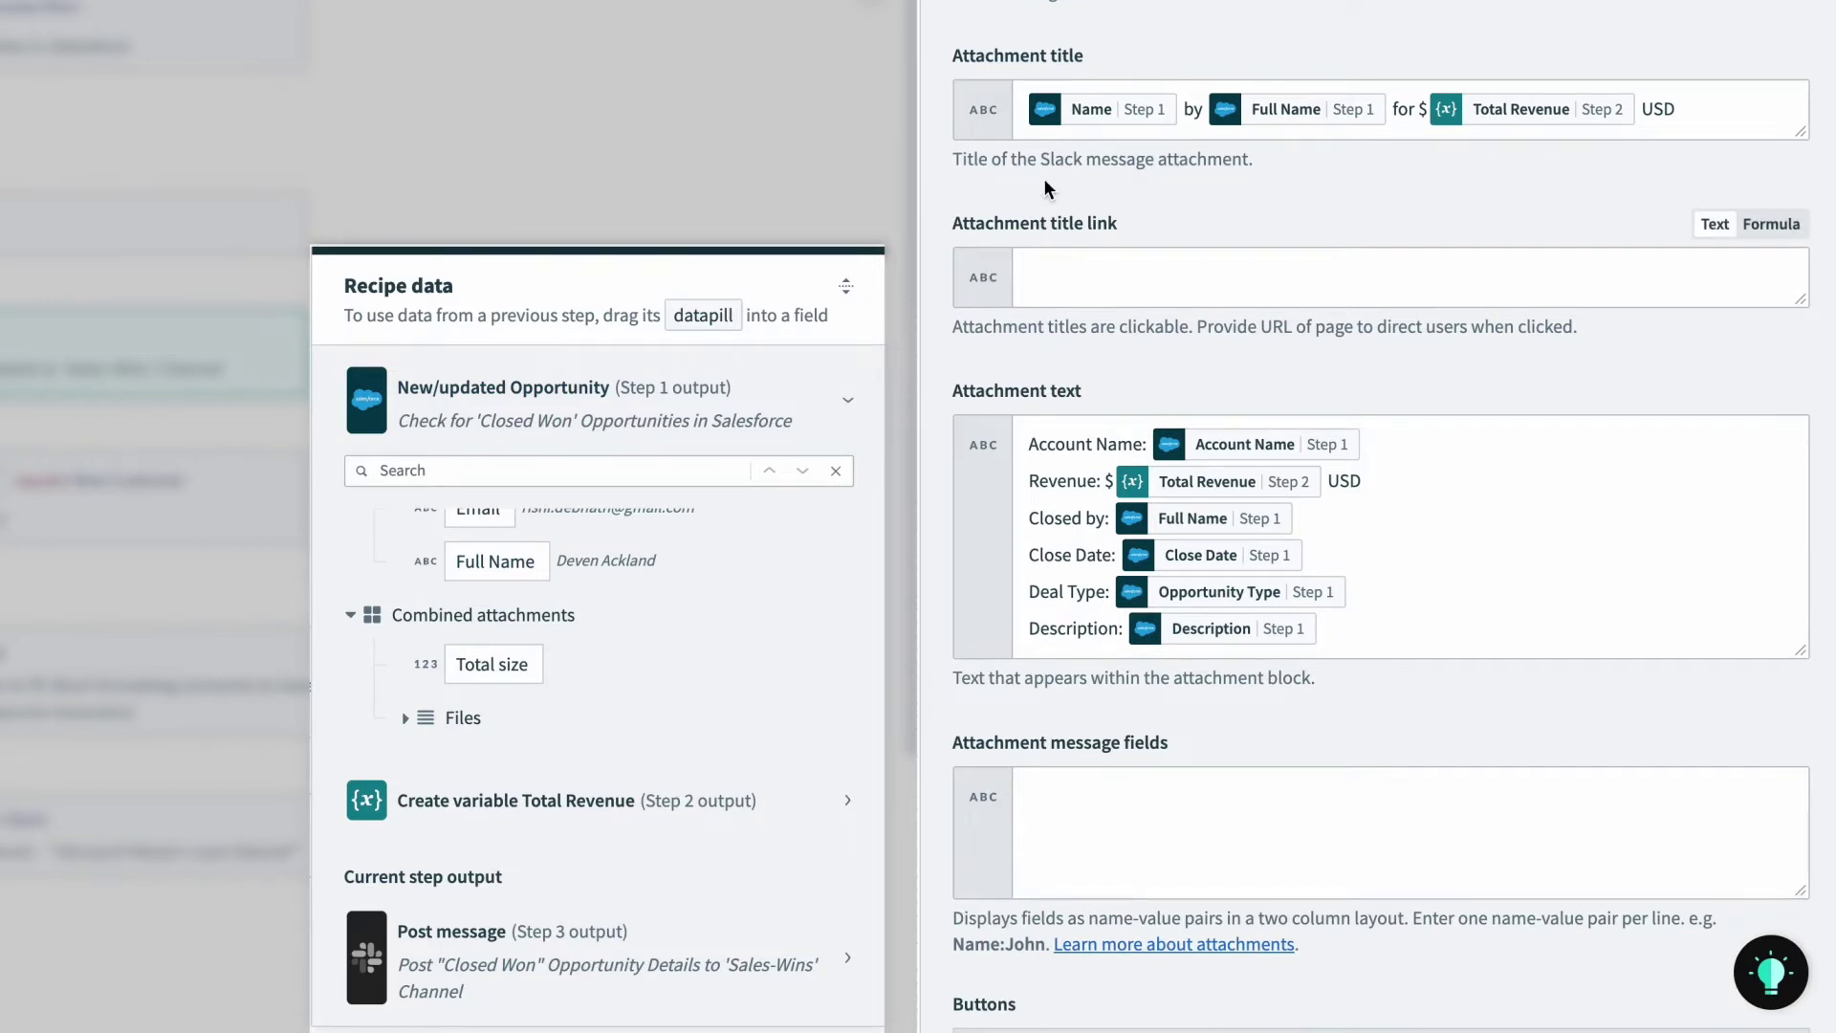
left_click(1088, 109)
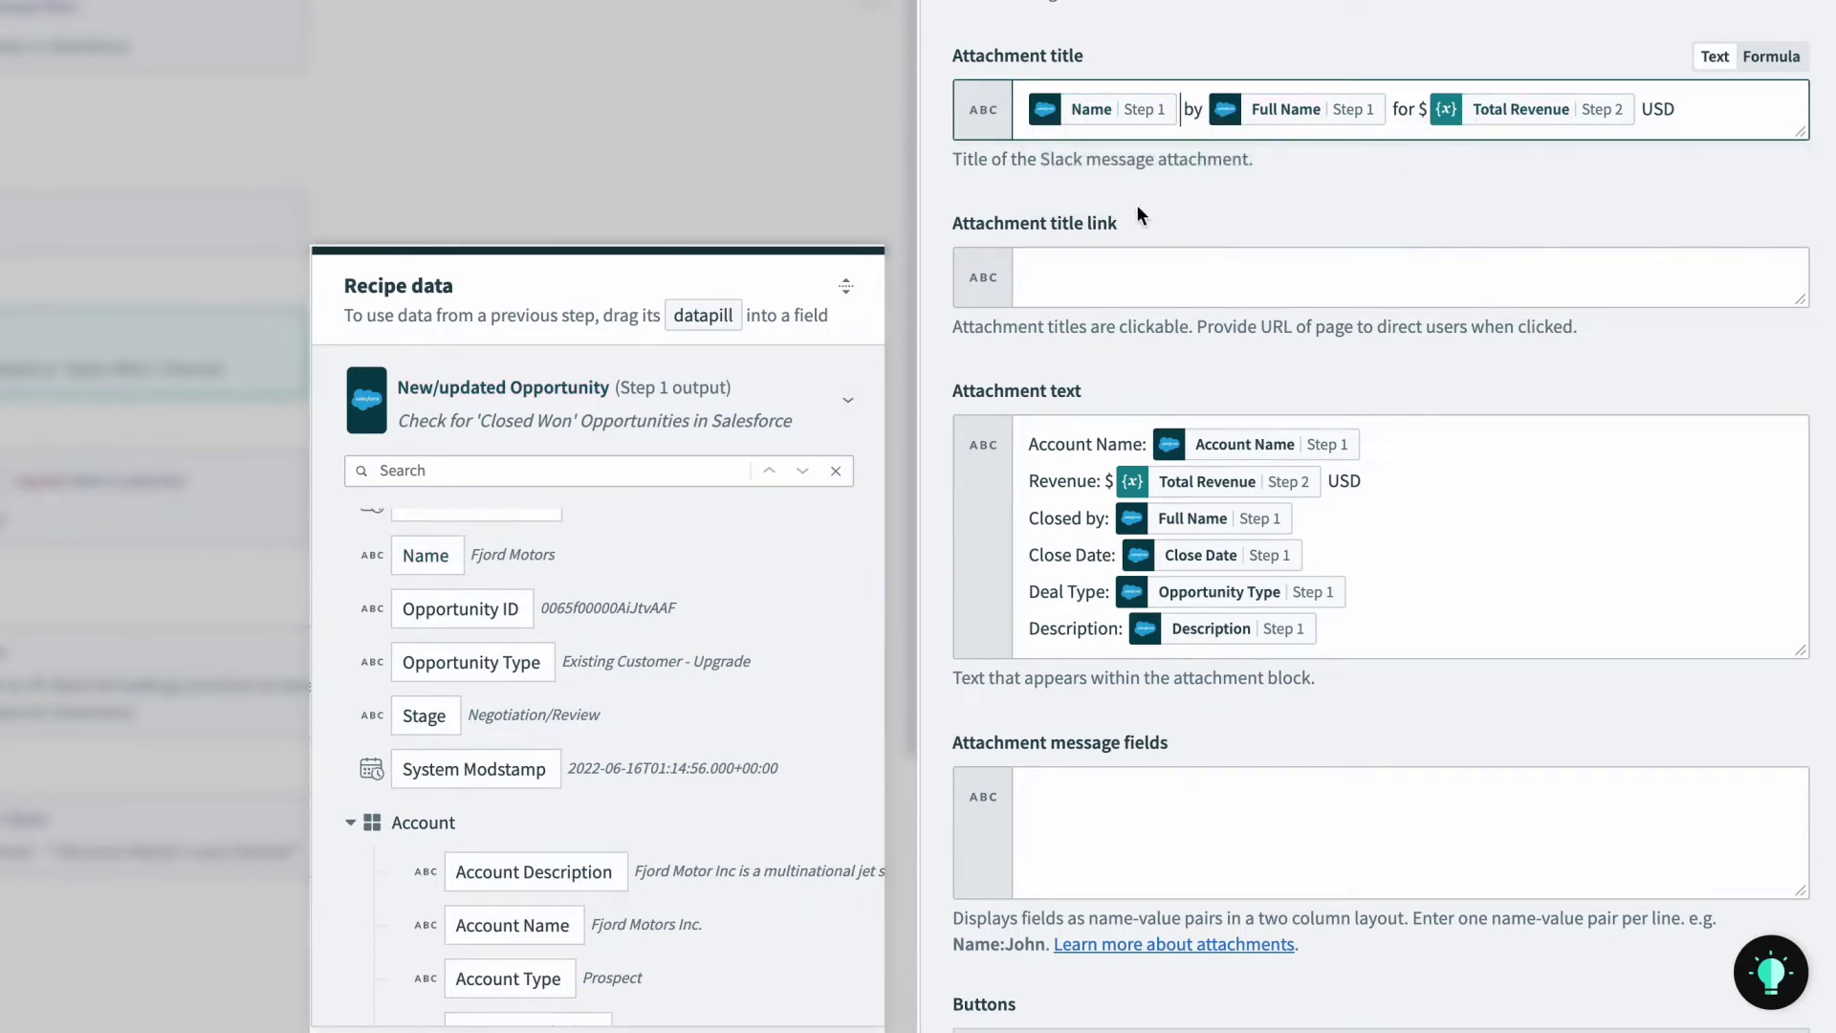
scroll(942, 277, "down", 4)
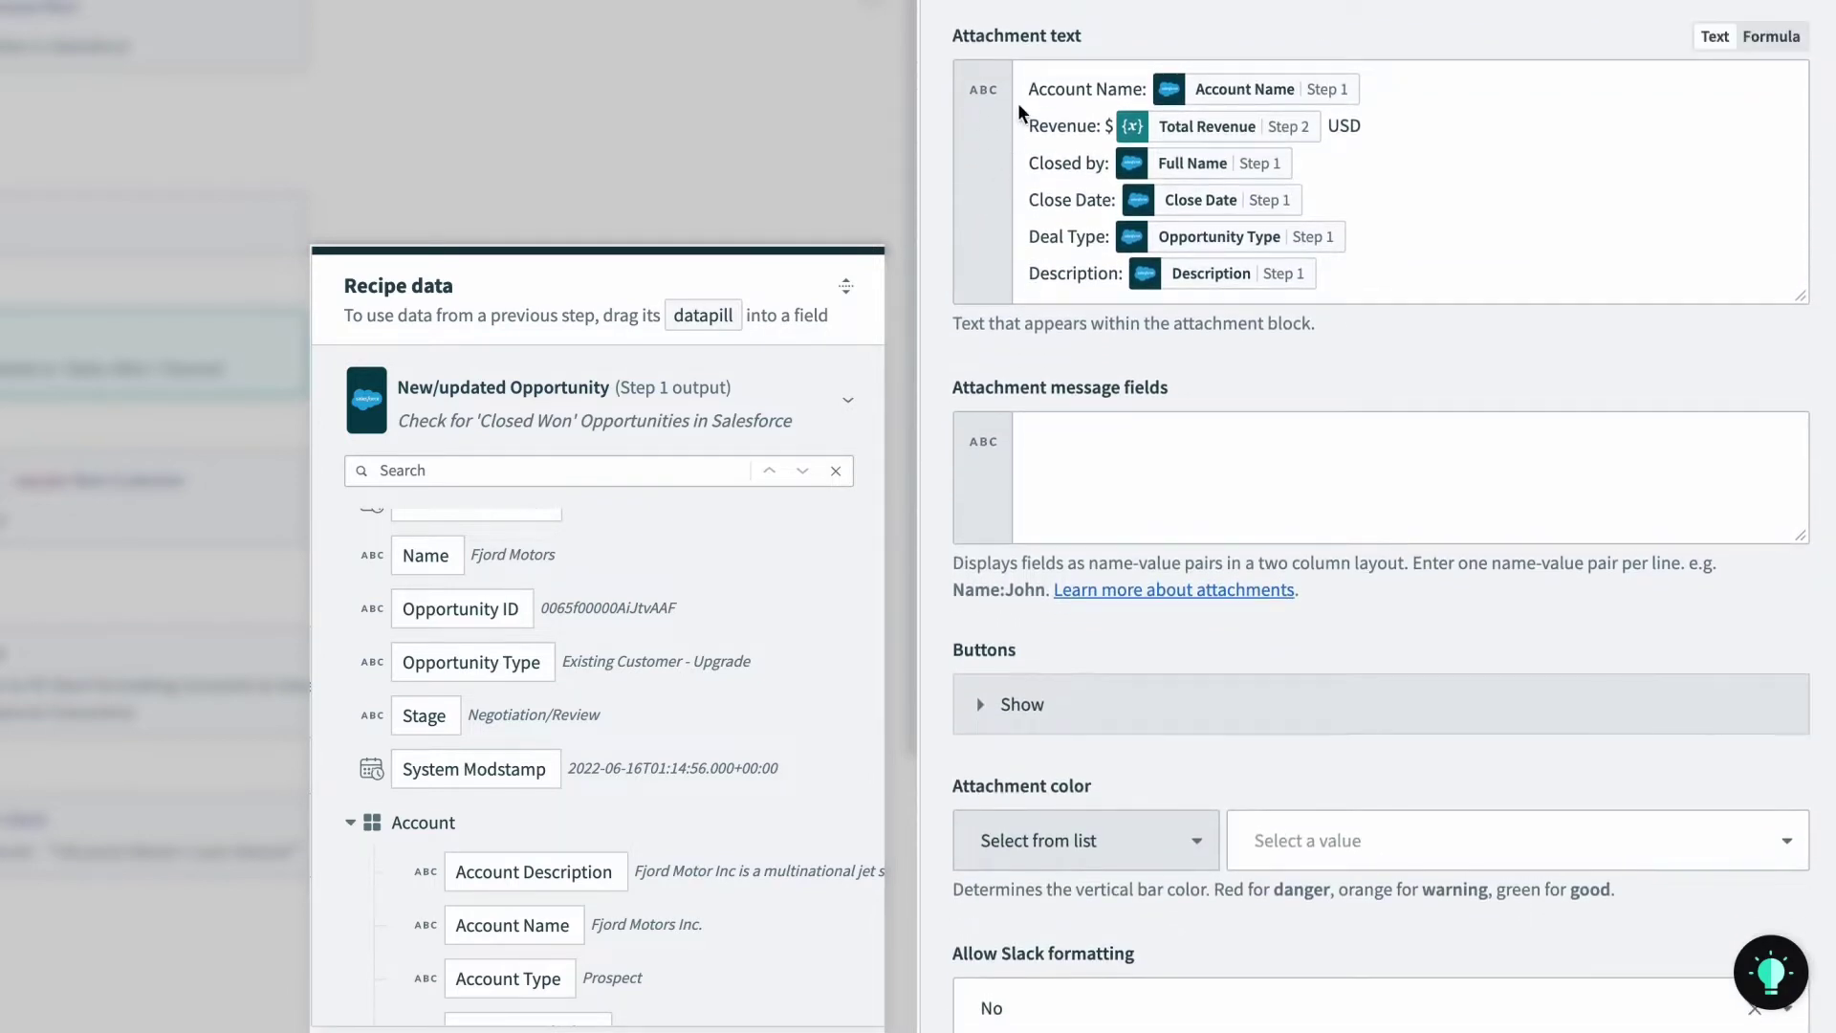
mouse_move(1377, 535)
scroll(1024, 286, "up", 2)
scroll(1021, 316, "up", 6)
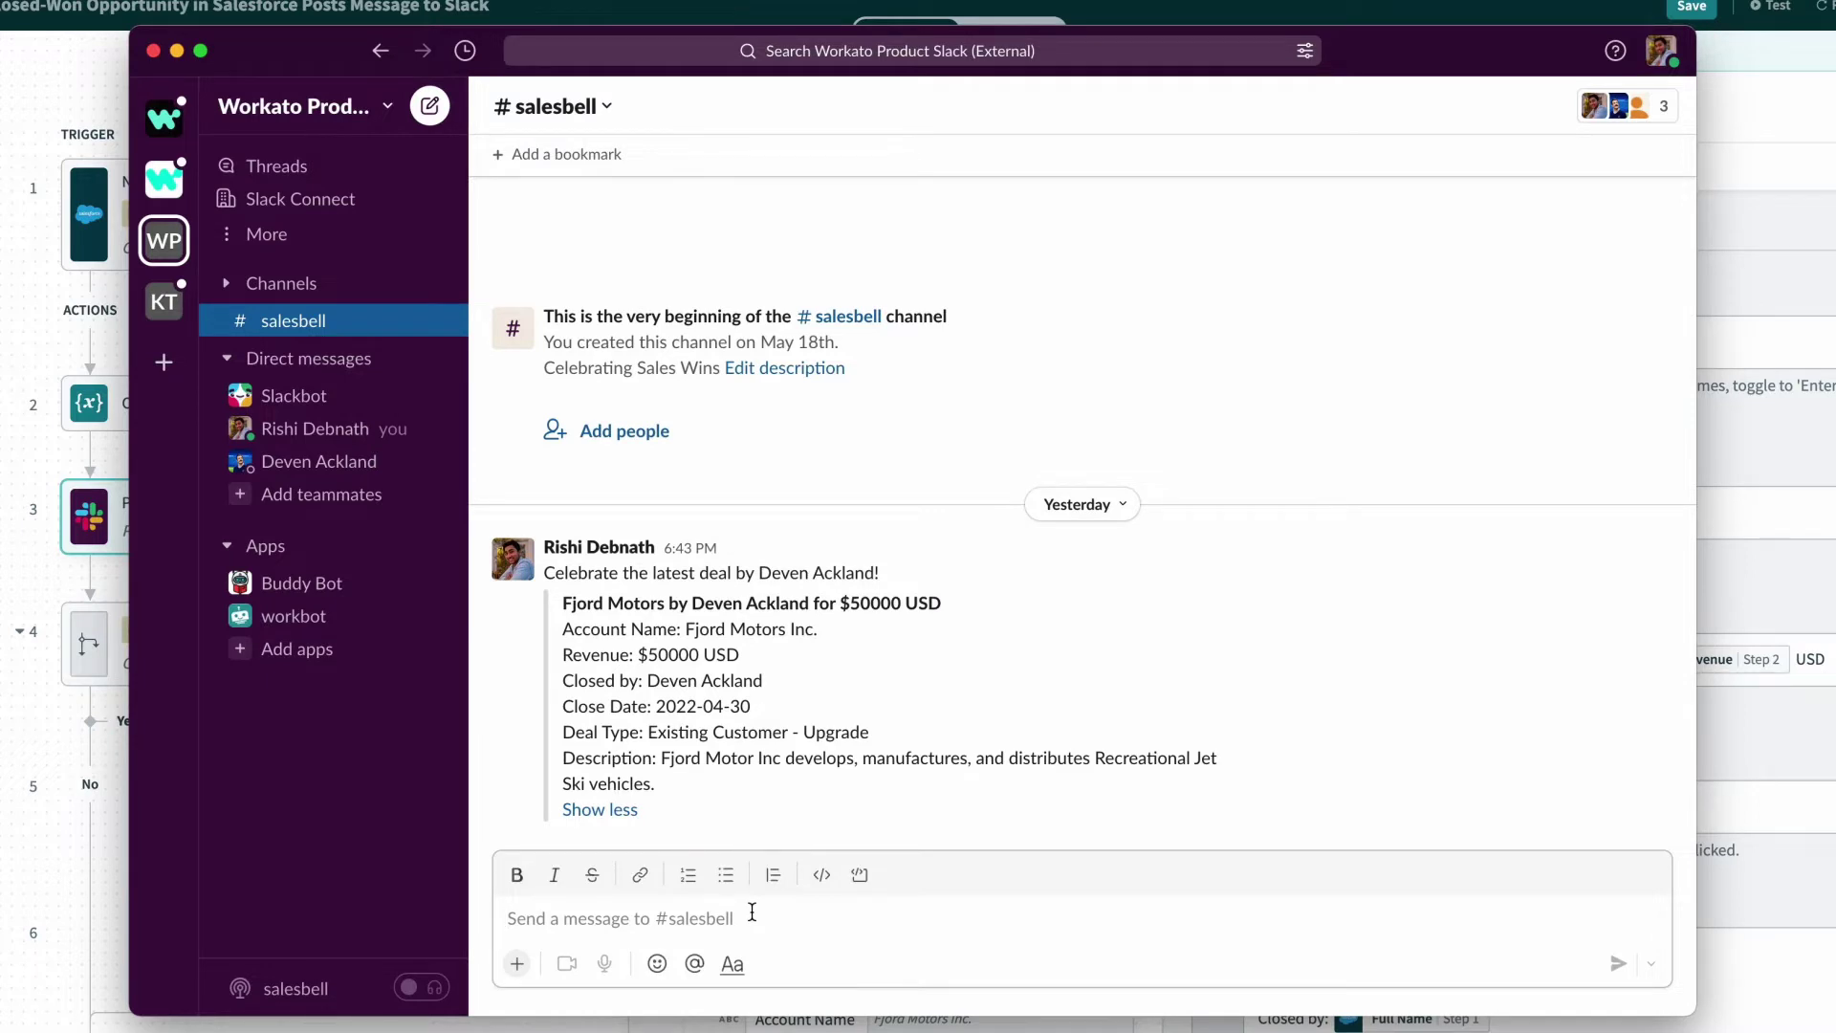
Type the markdown test '*Hello* _World_ `Hello World`' into the #salesbell message box.
type("*H")
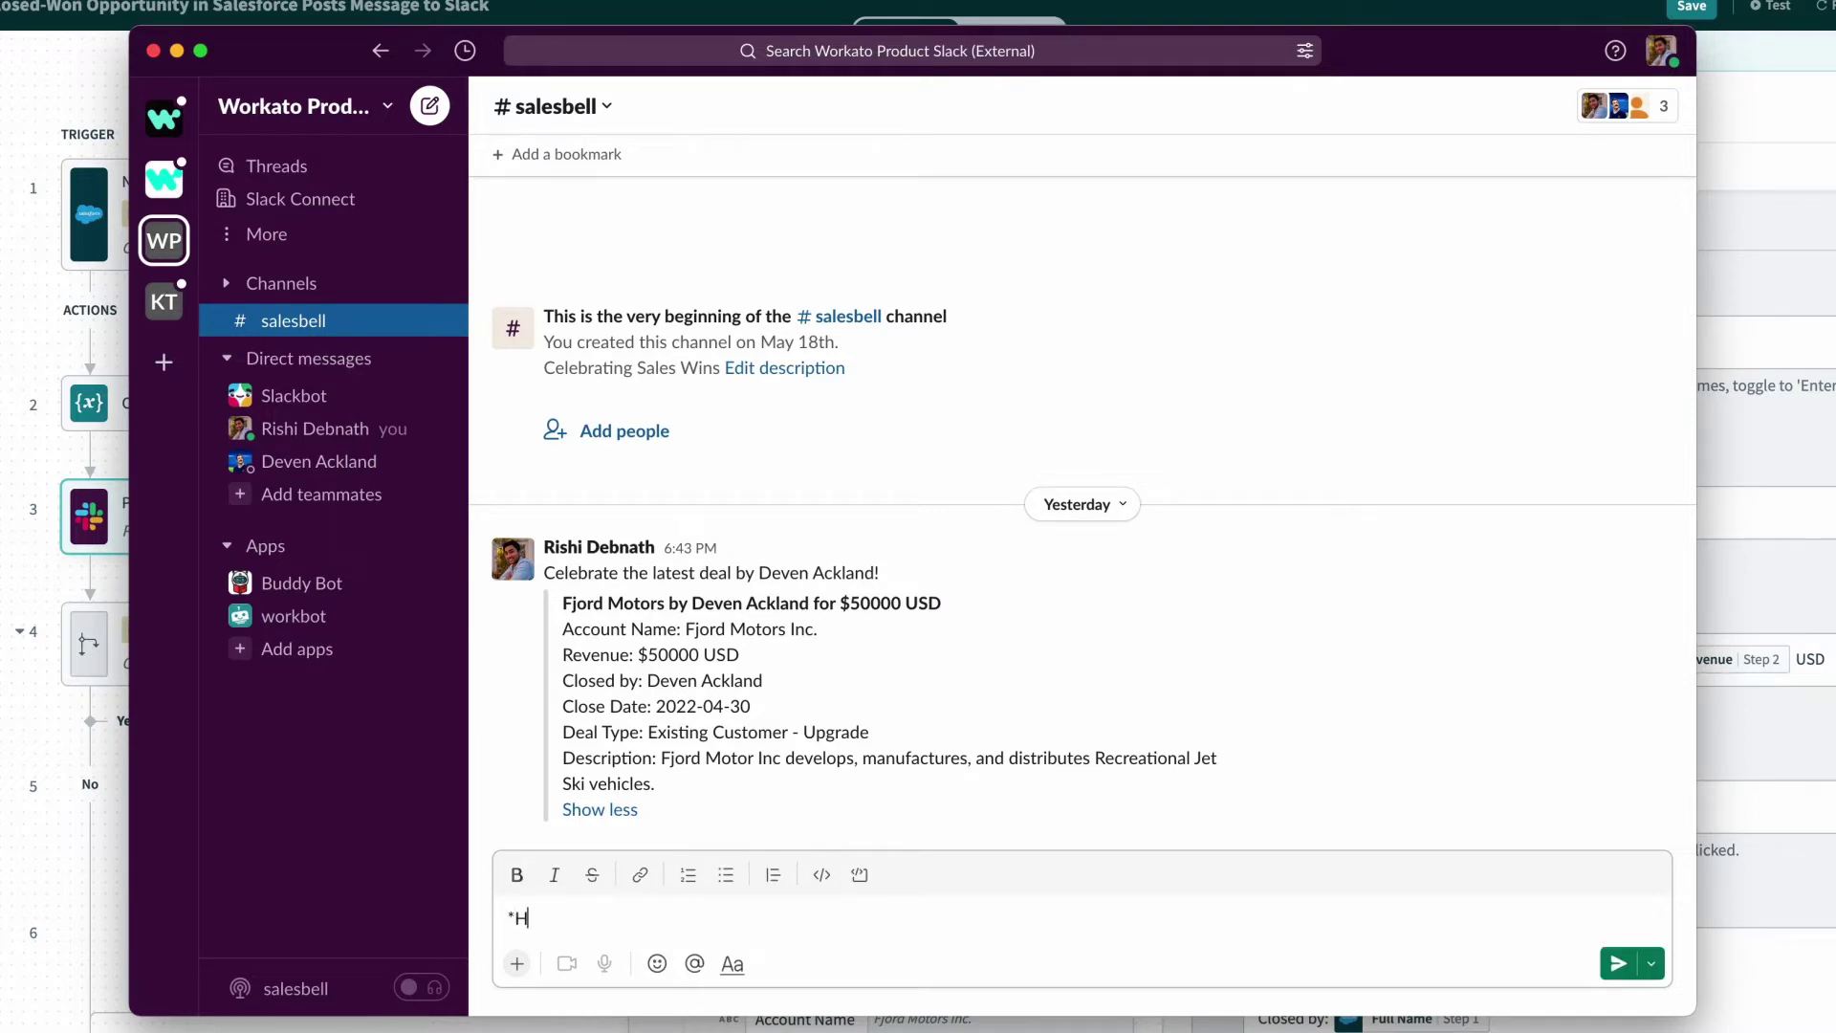
type("ello")
type("*")
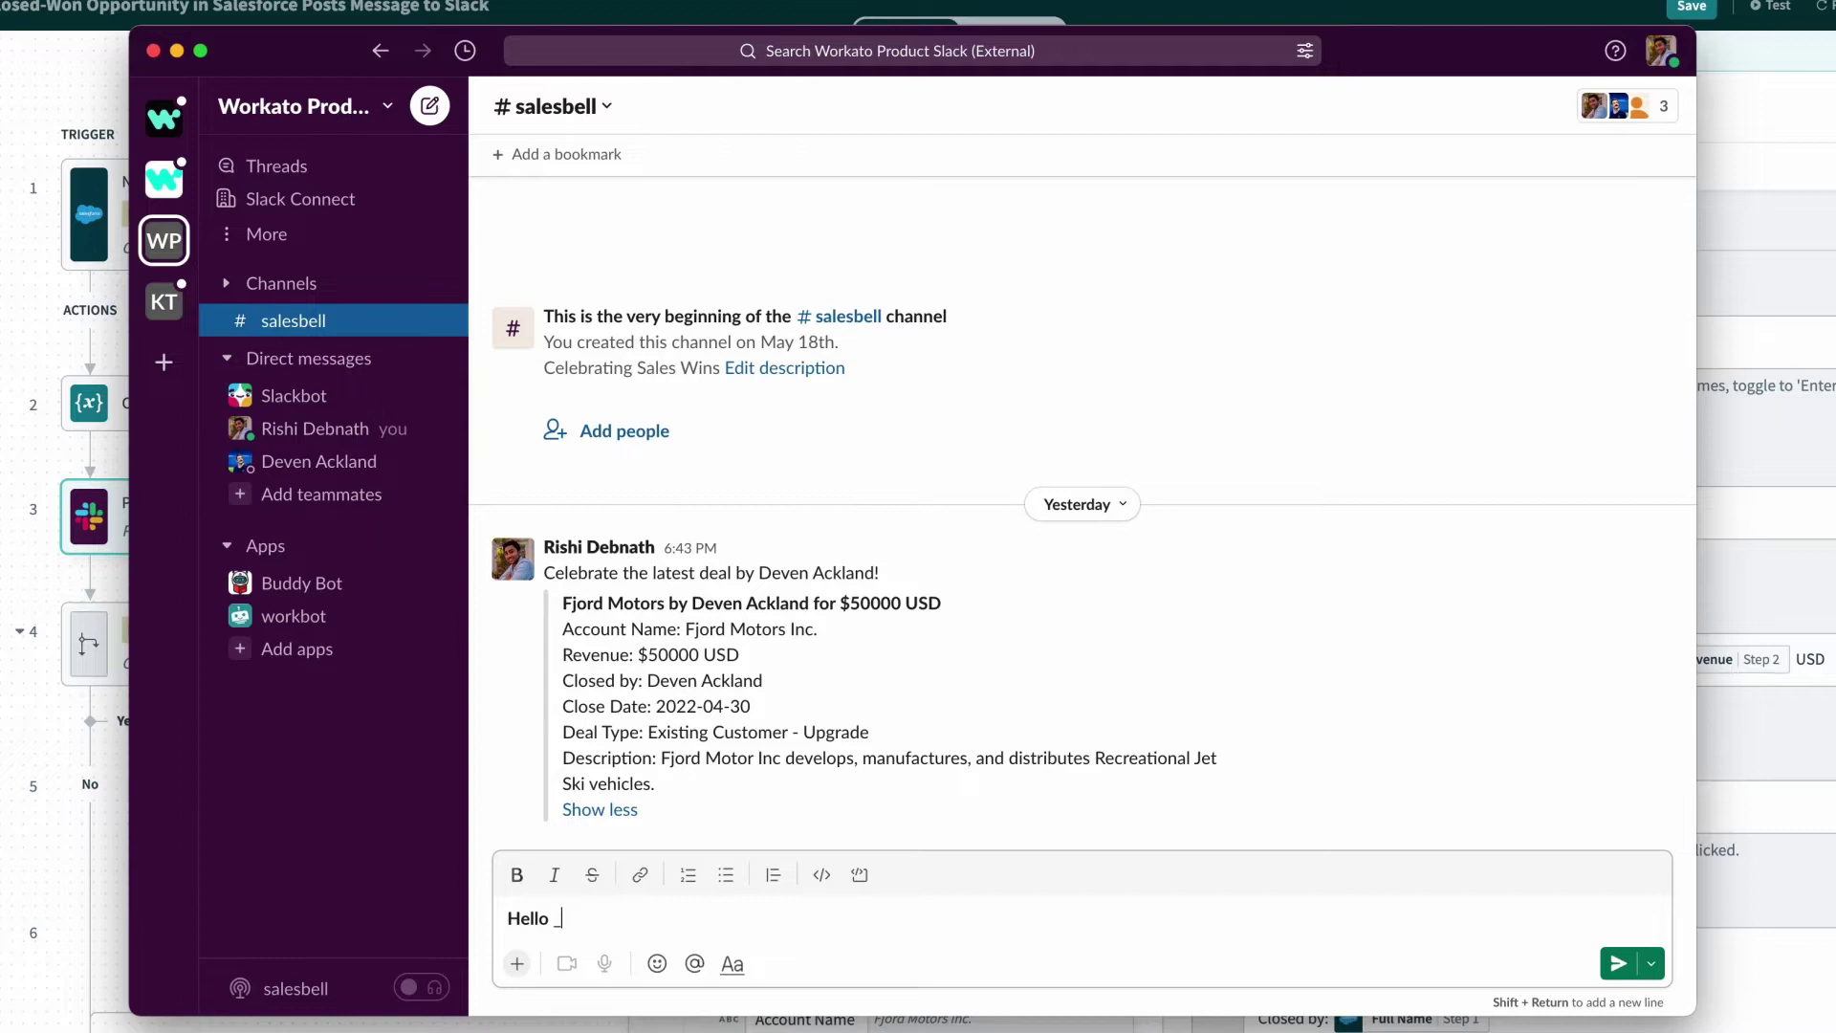
type("World_")
type("`H")
type("ello World`")
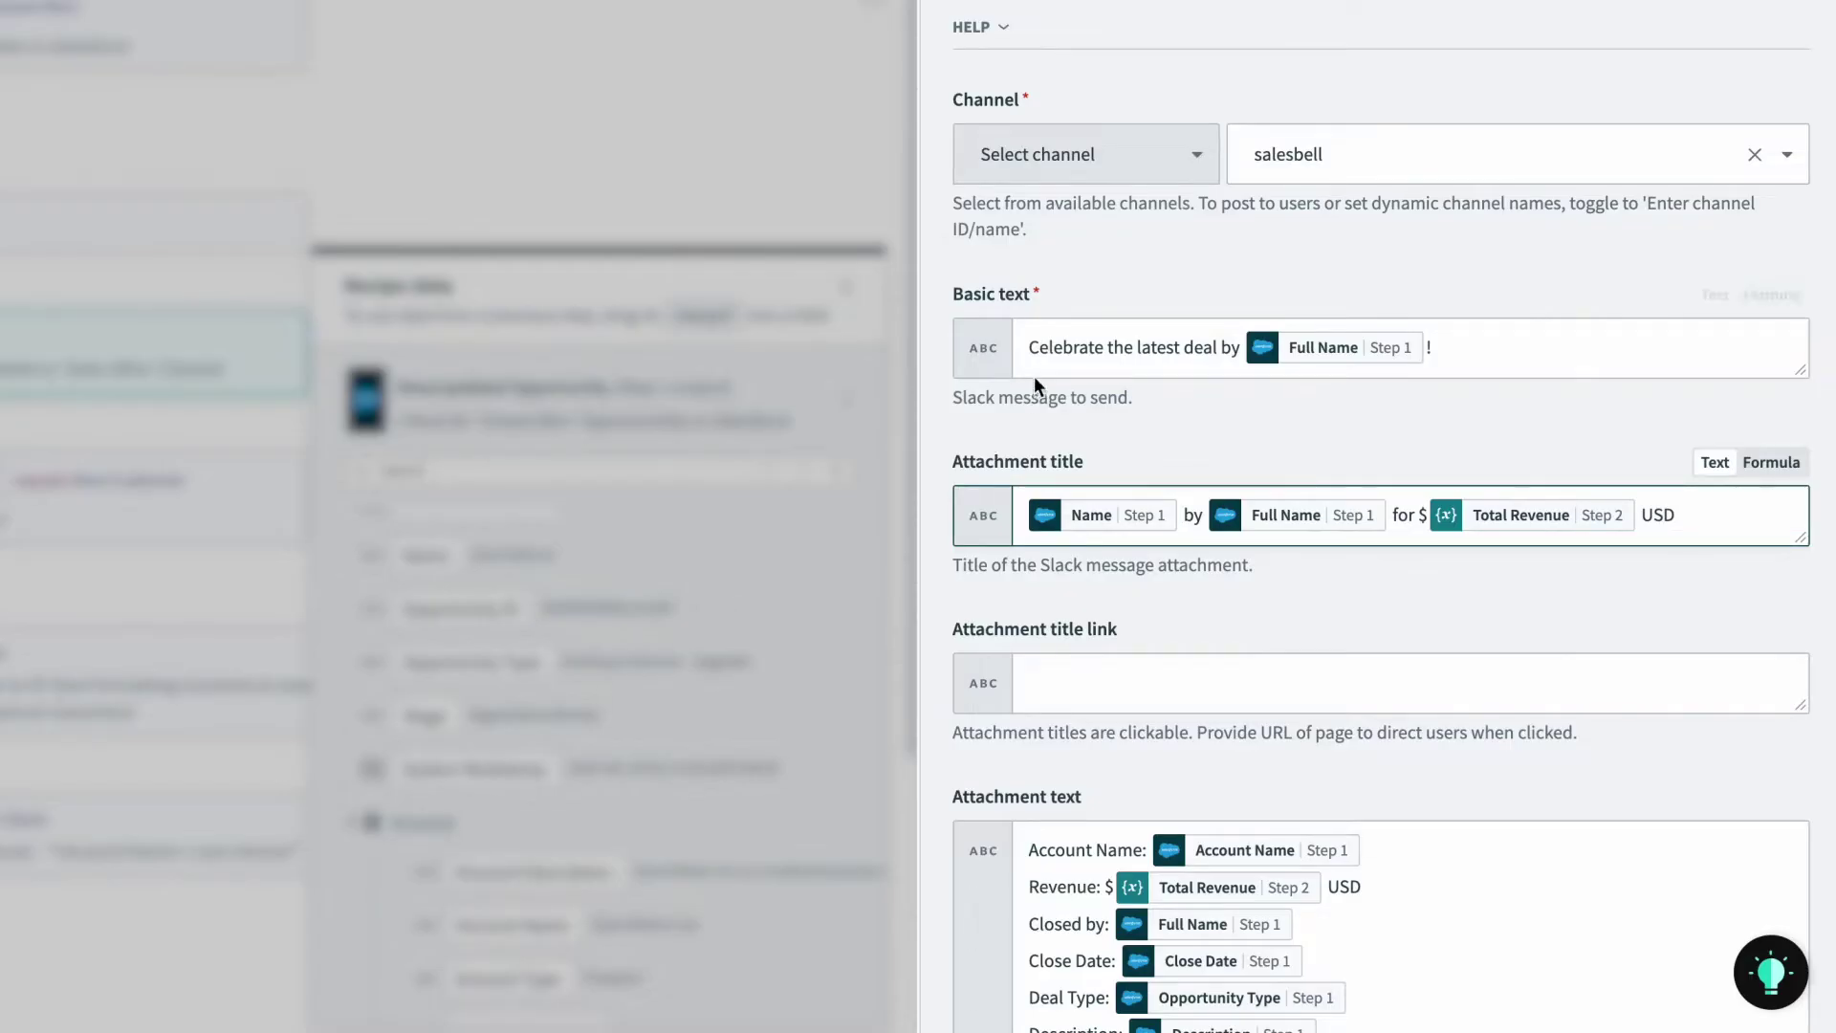
Put an asterisk before and after the Basic text celebration line to make it bold.
left_click(1030, 347)
type("*")
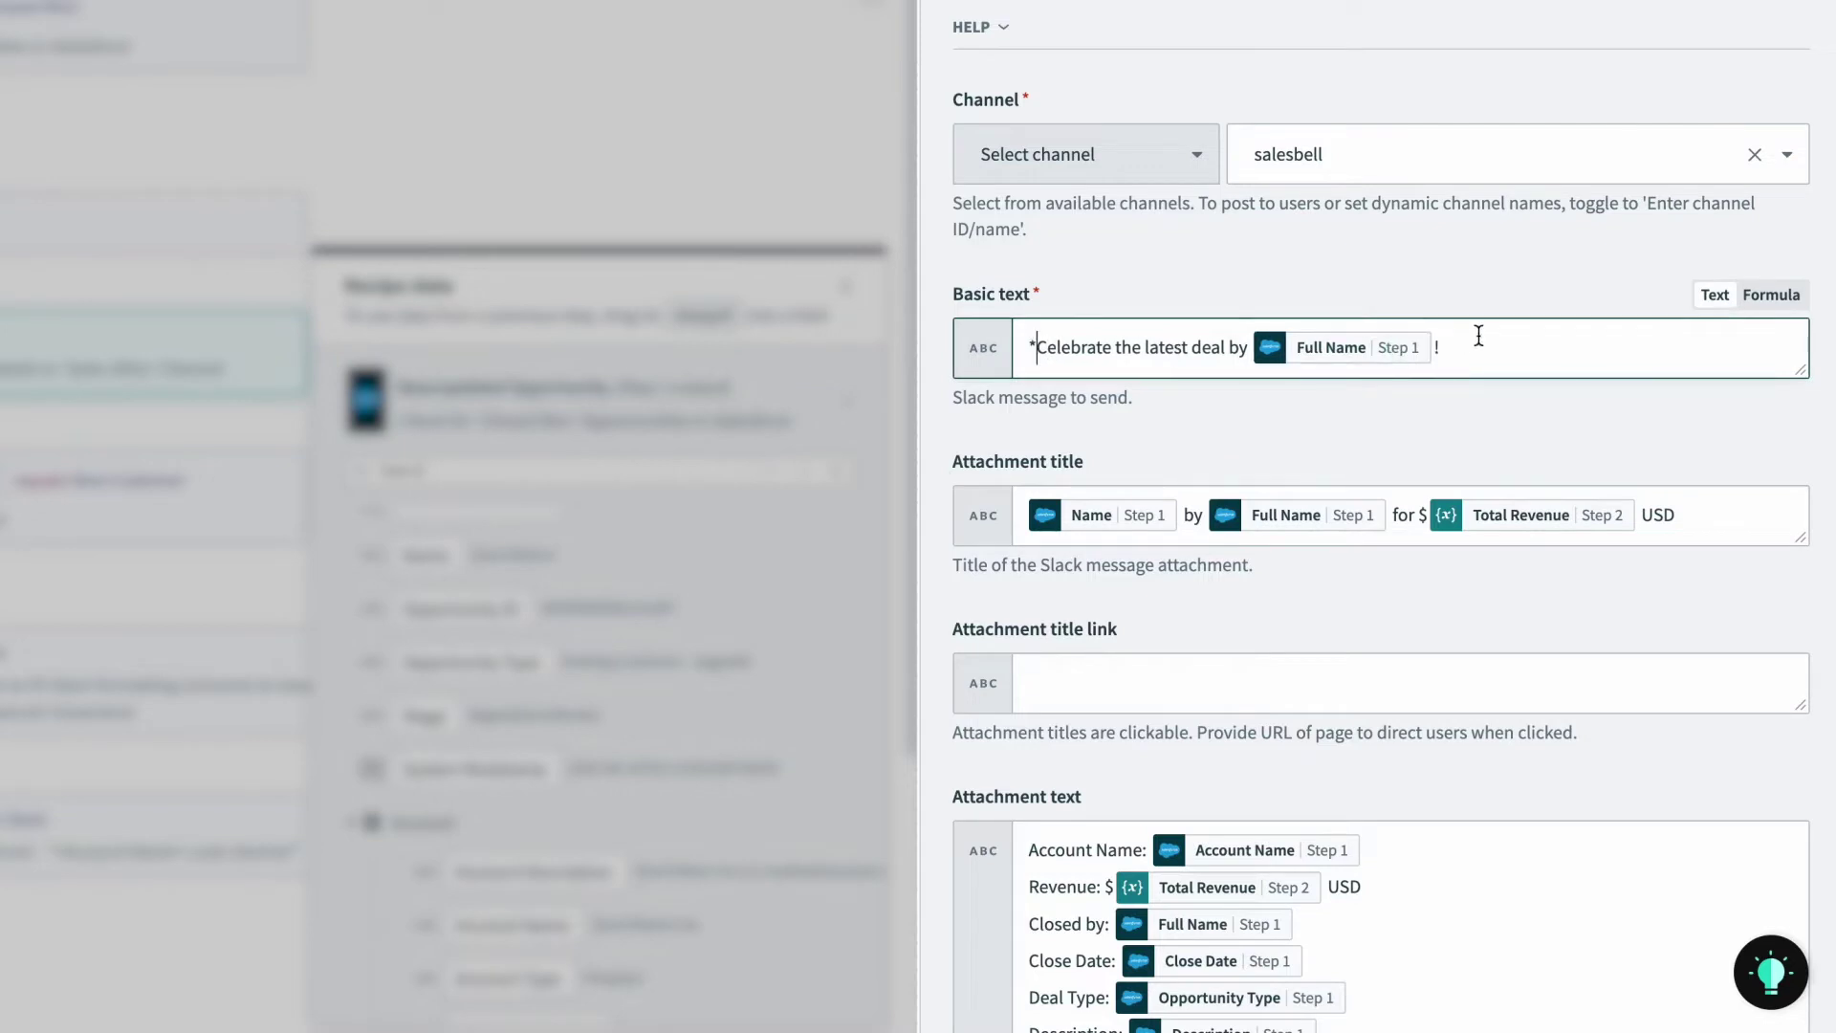
left_click(1477, 340)
type("*")
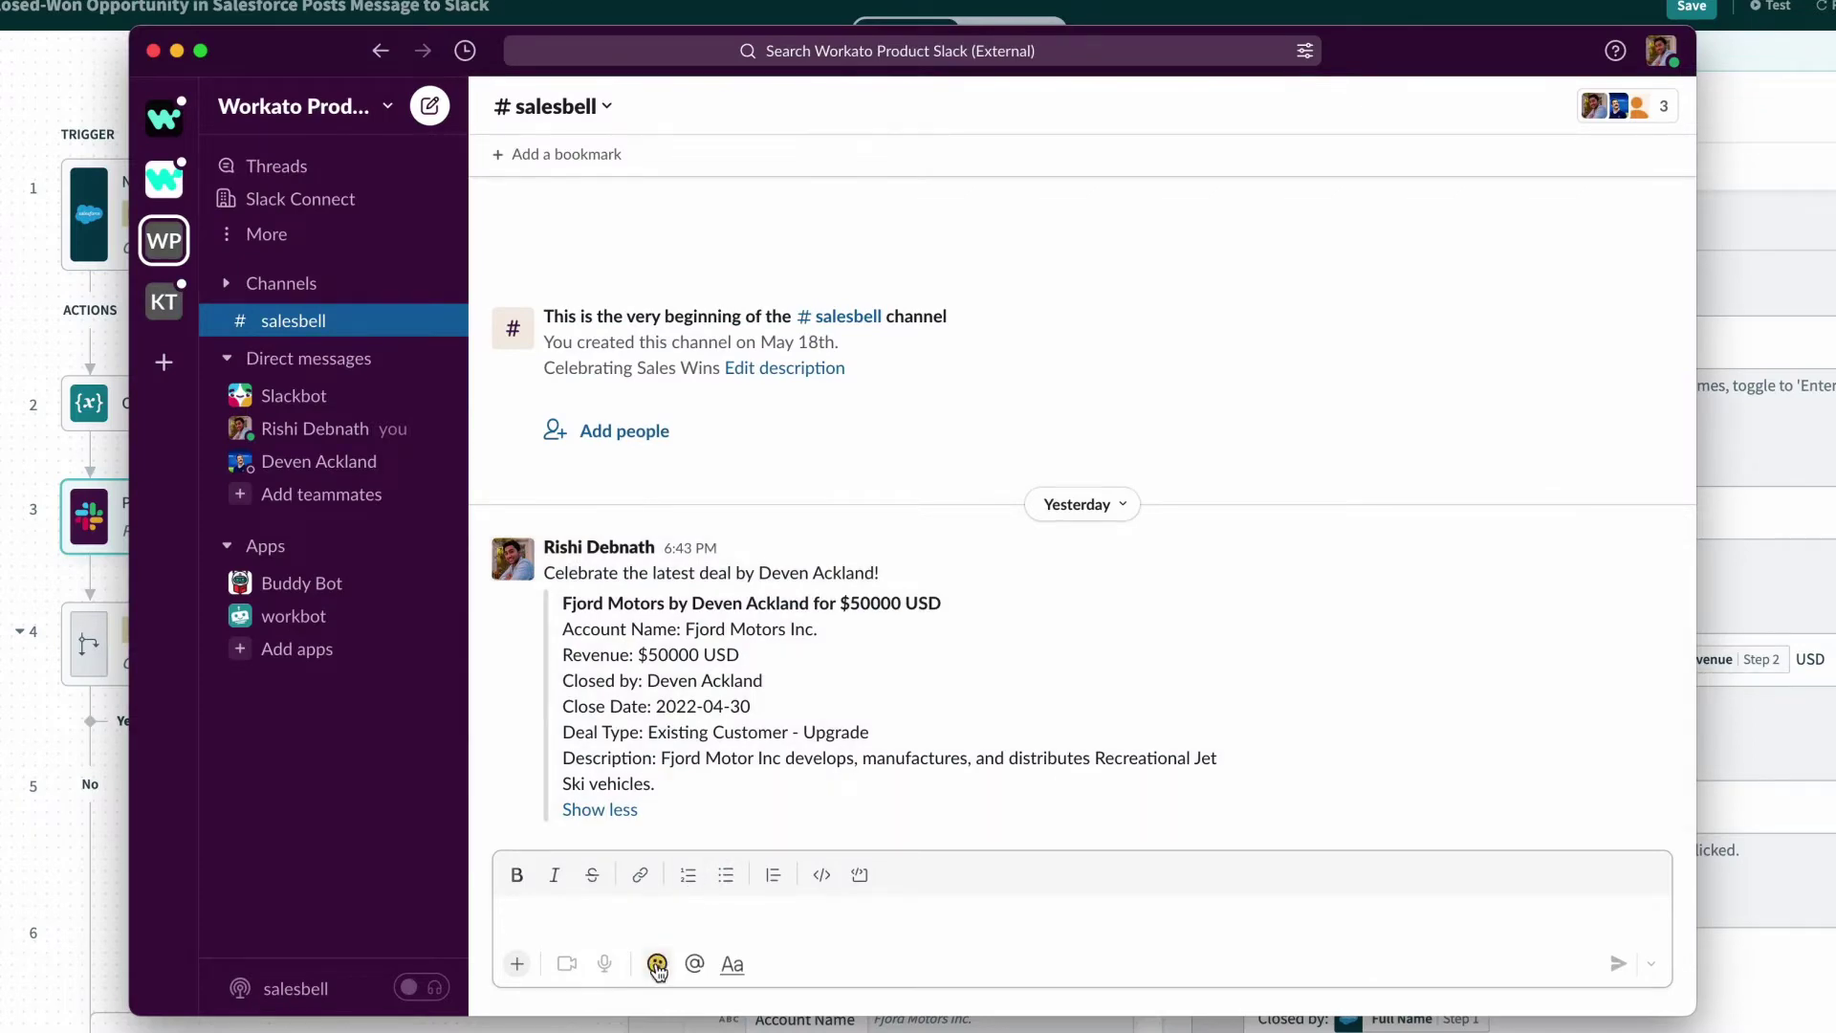
Insert the 😄 :smile: emoji into the salesbell draft after searching 'smile' in the picker.
left_click(655, 963)
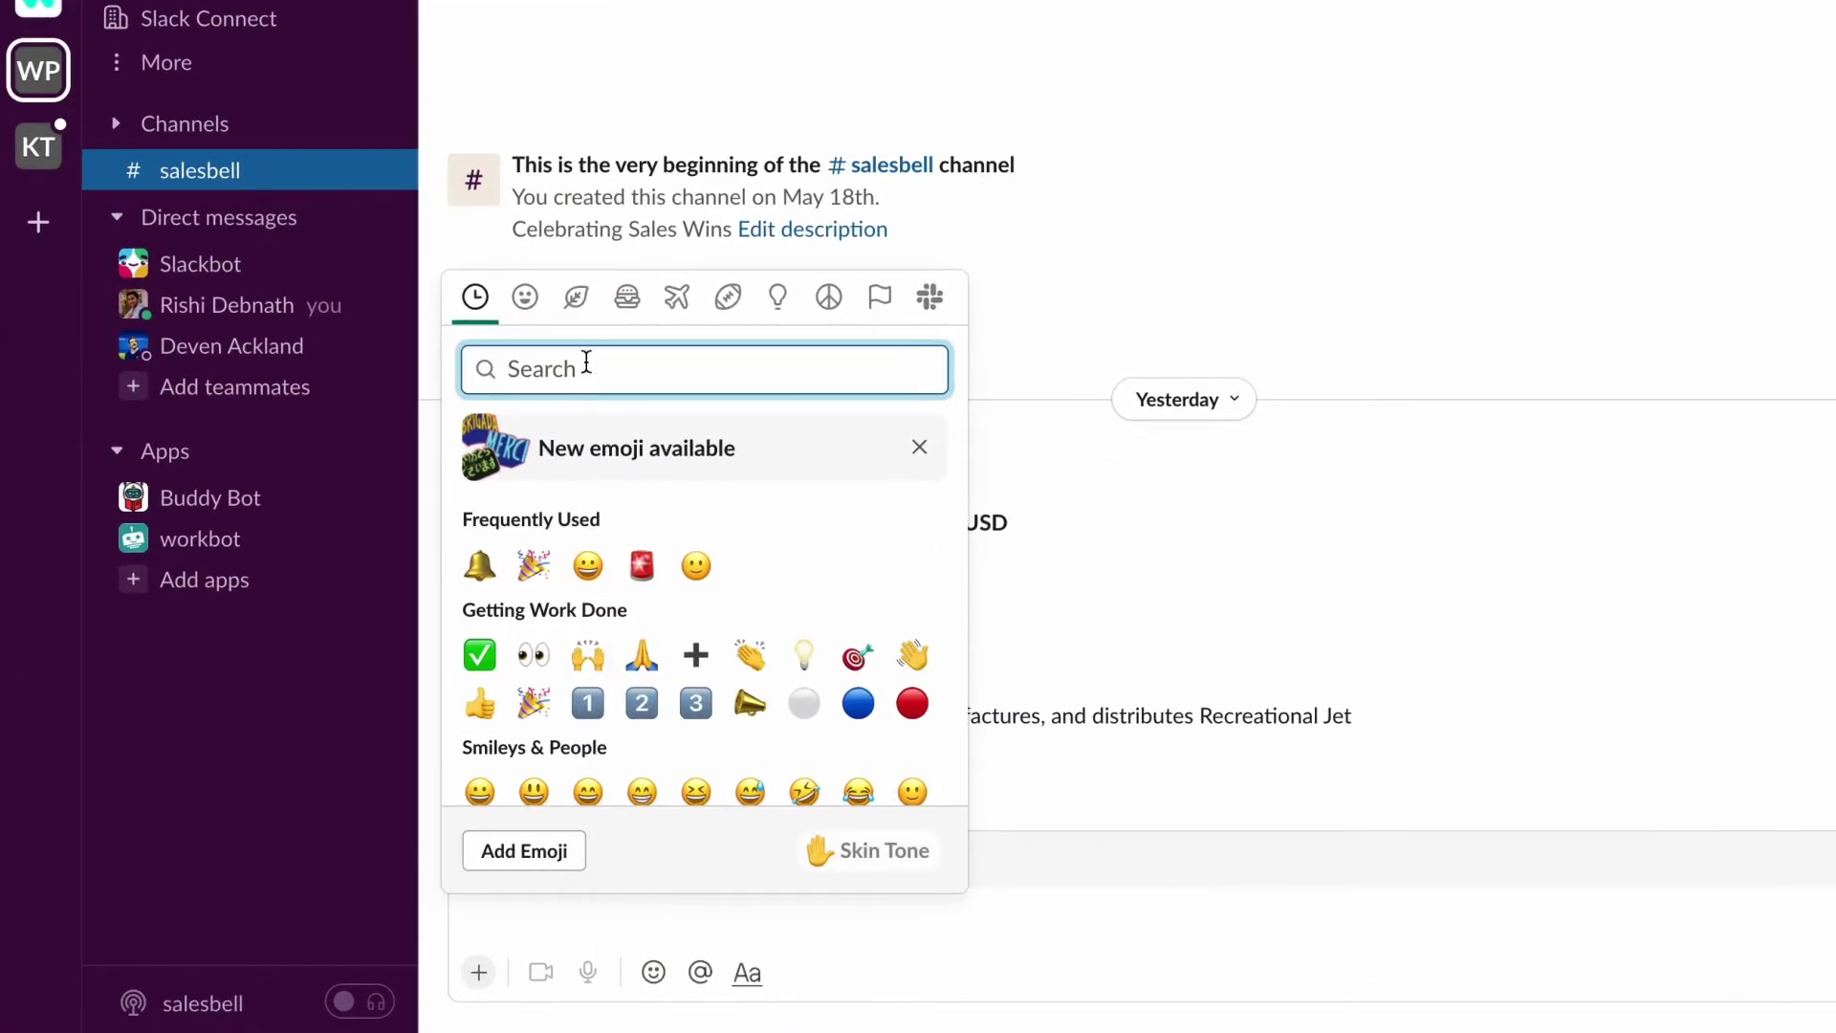
type("smile")
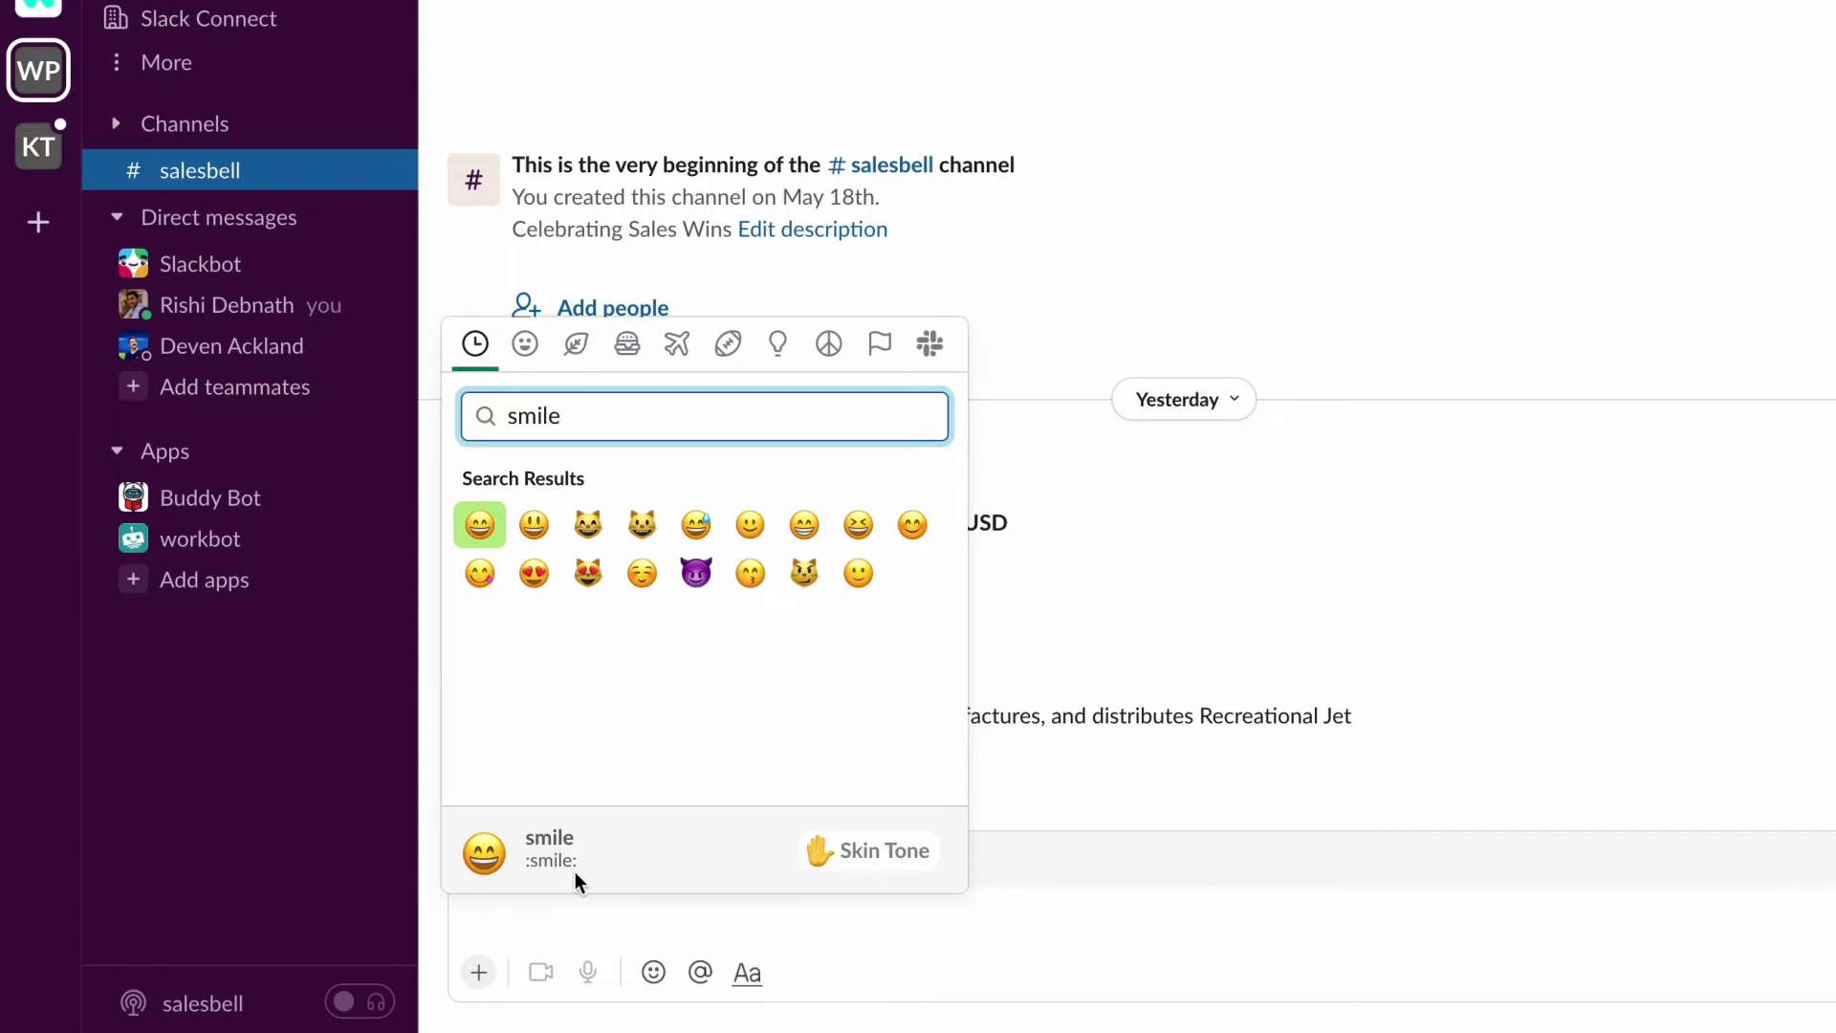
left_click(557, 909)
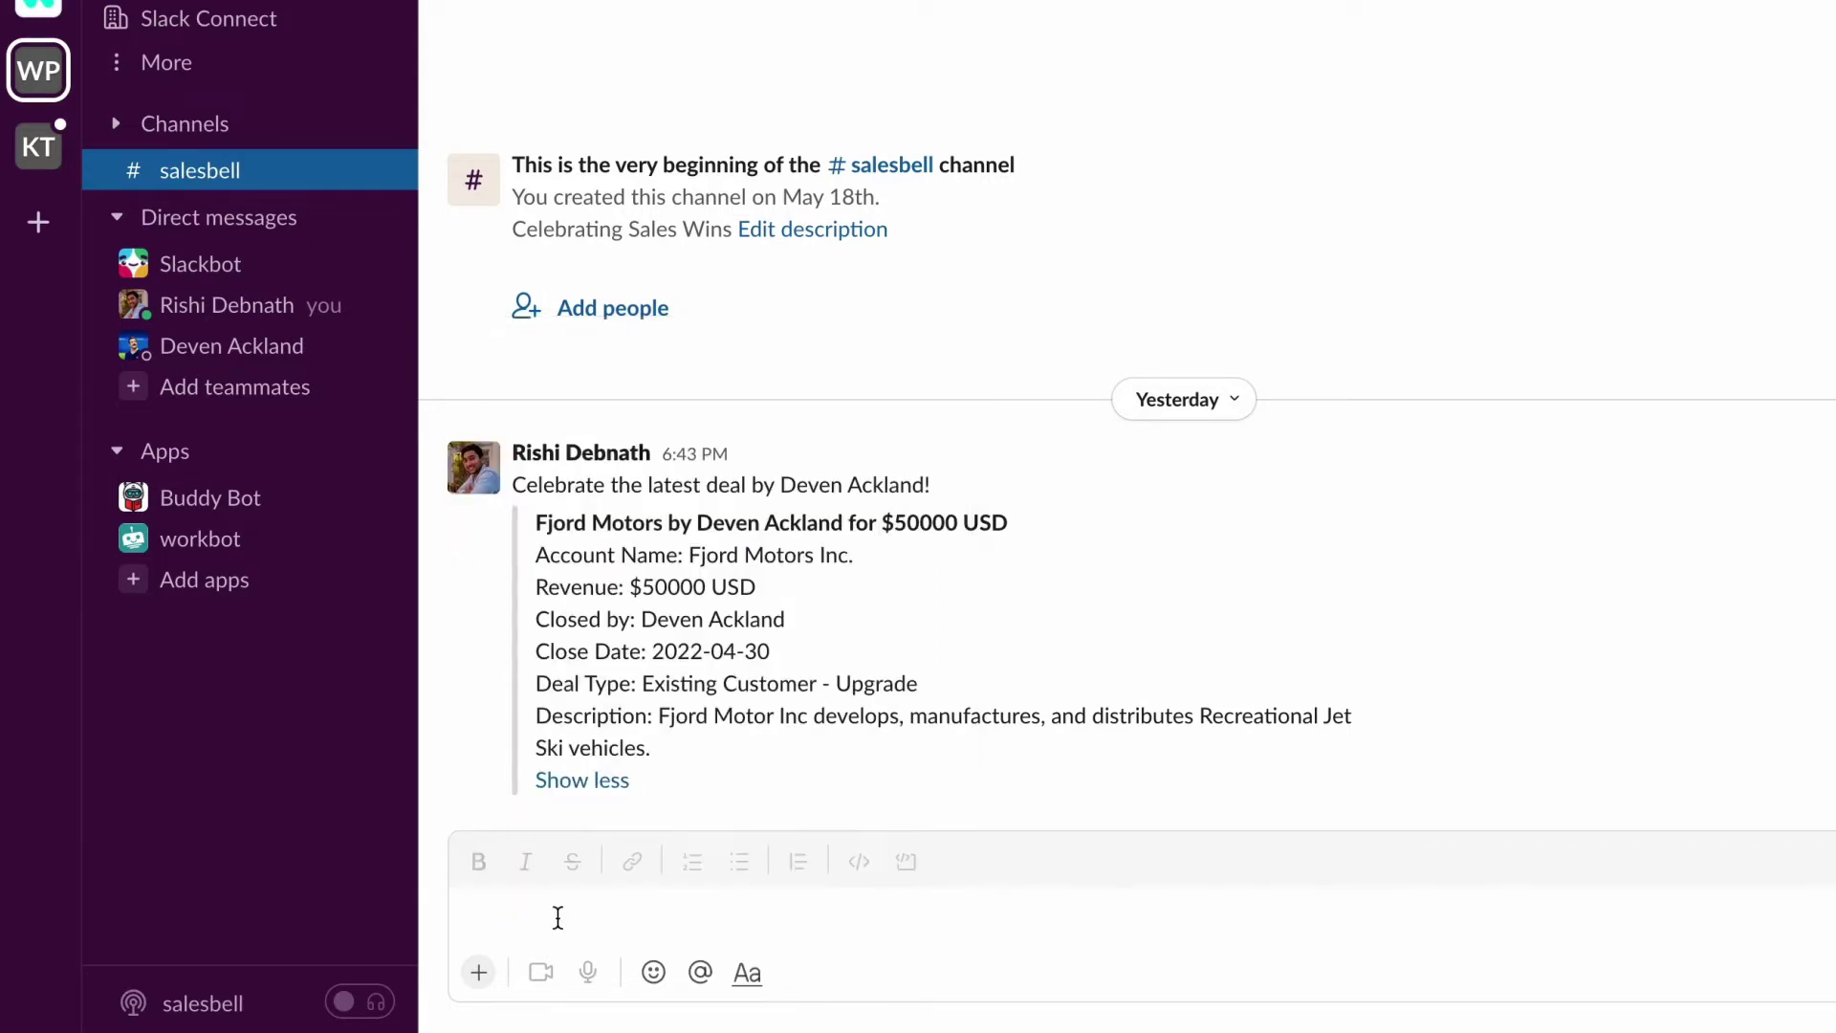
type(":smile")
key("Return")
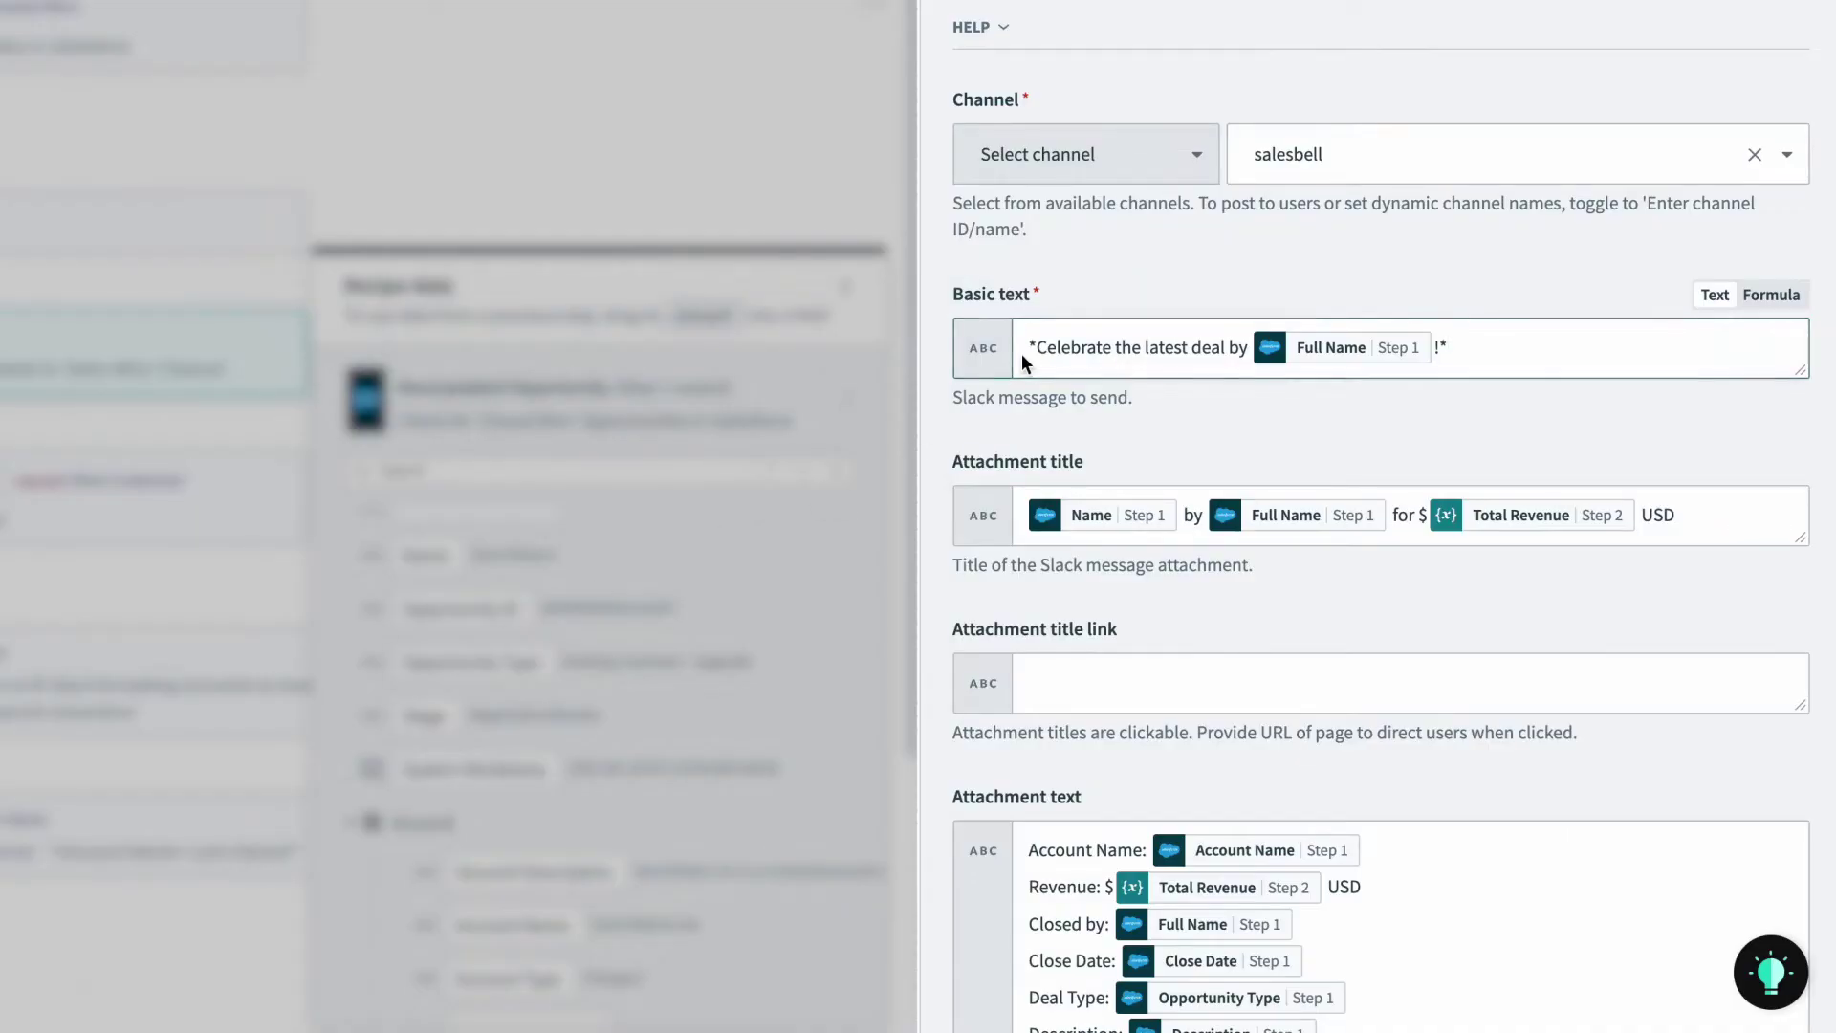
Prefix Basic text with :bell:, append a 🎉 party popper, and save the recipe.
left_click(1021, 353)
type(":bell")
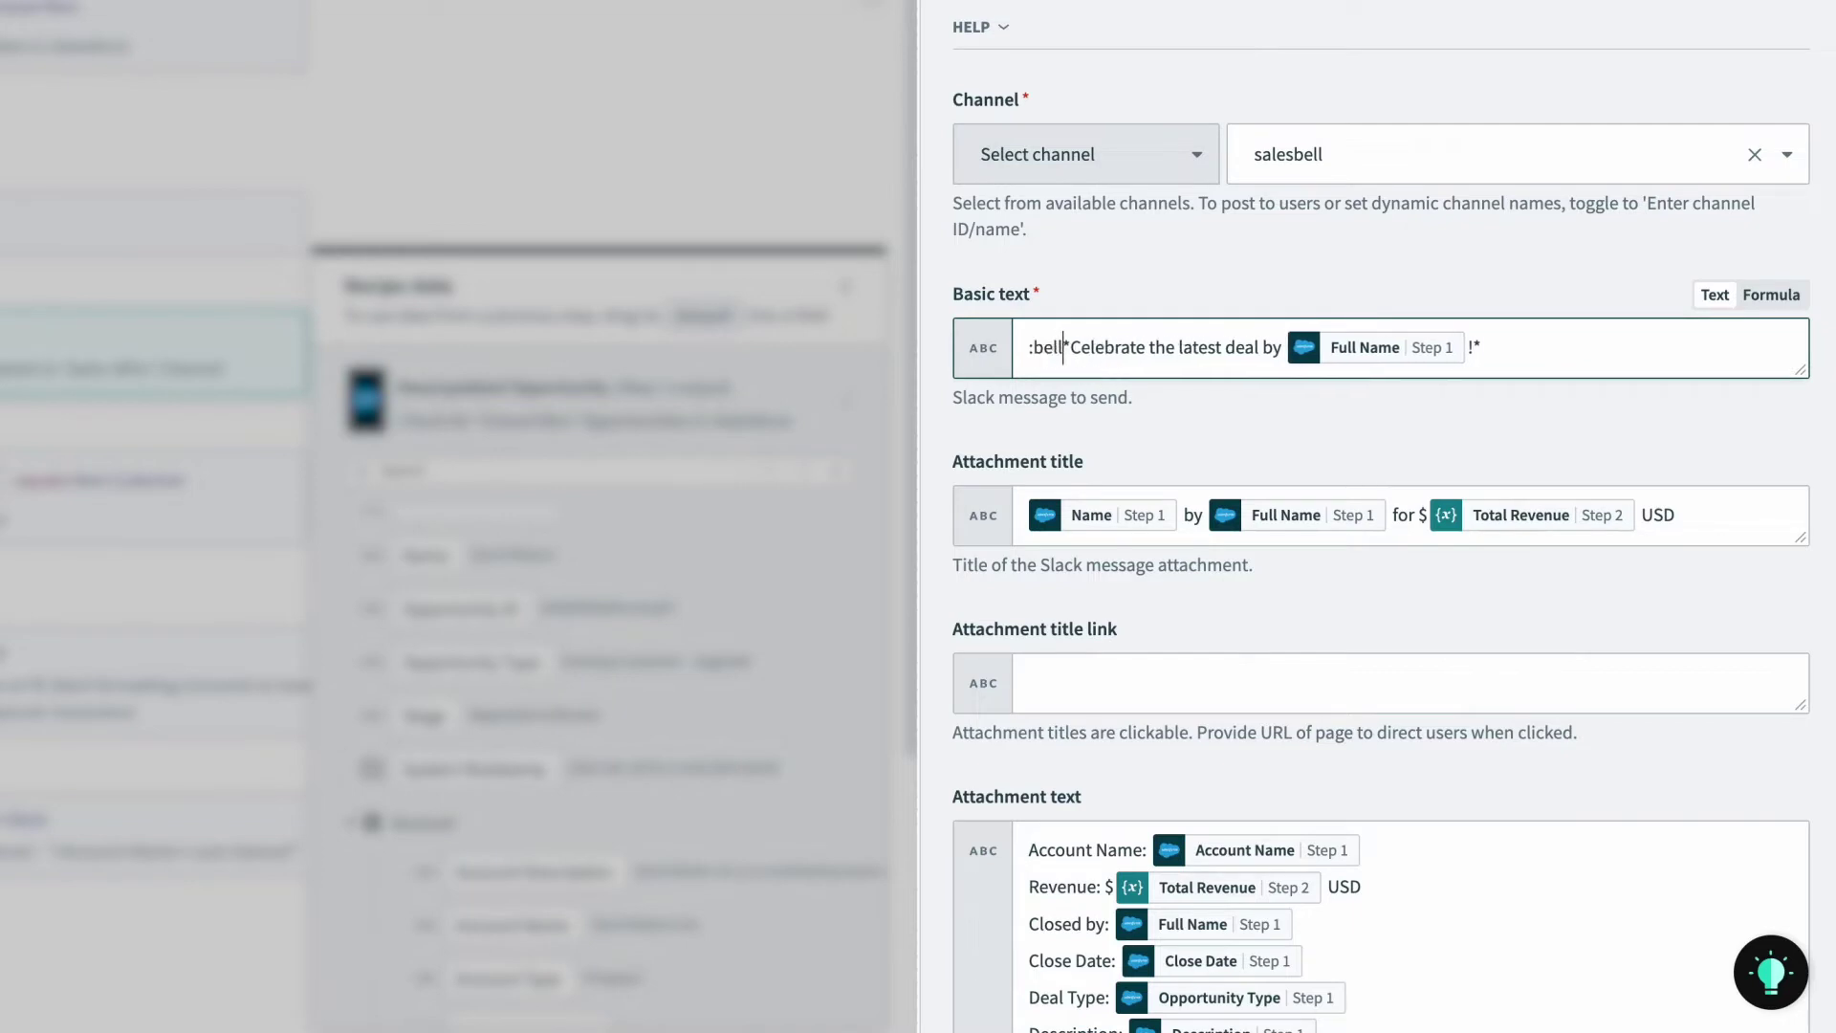
type(":")
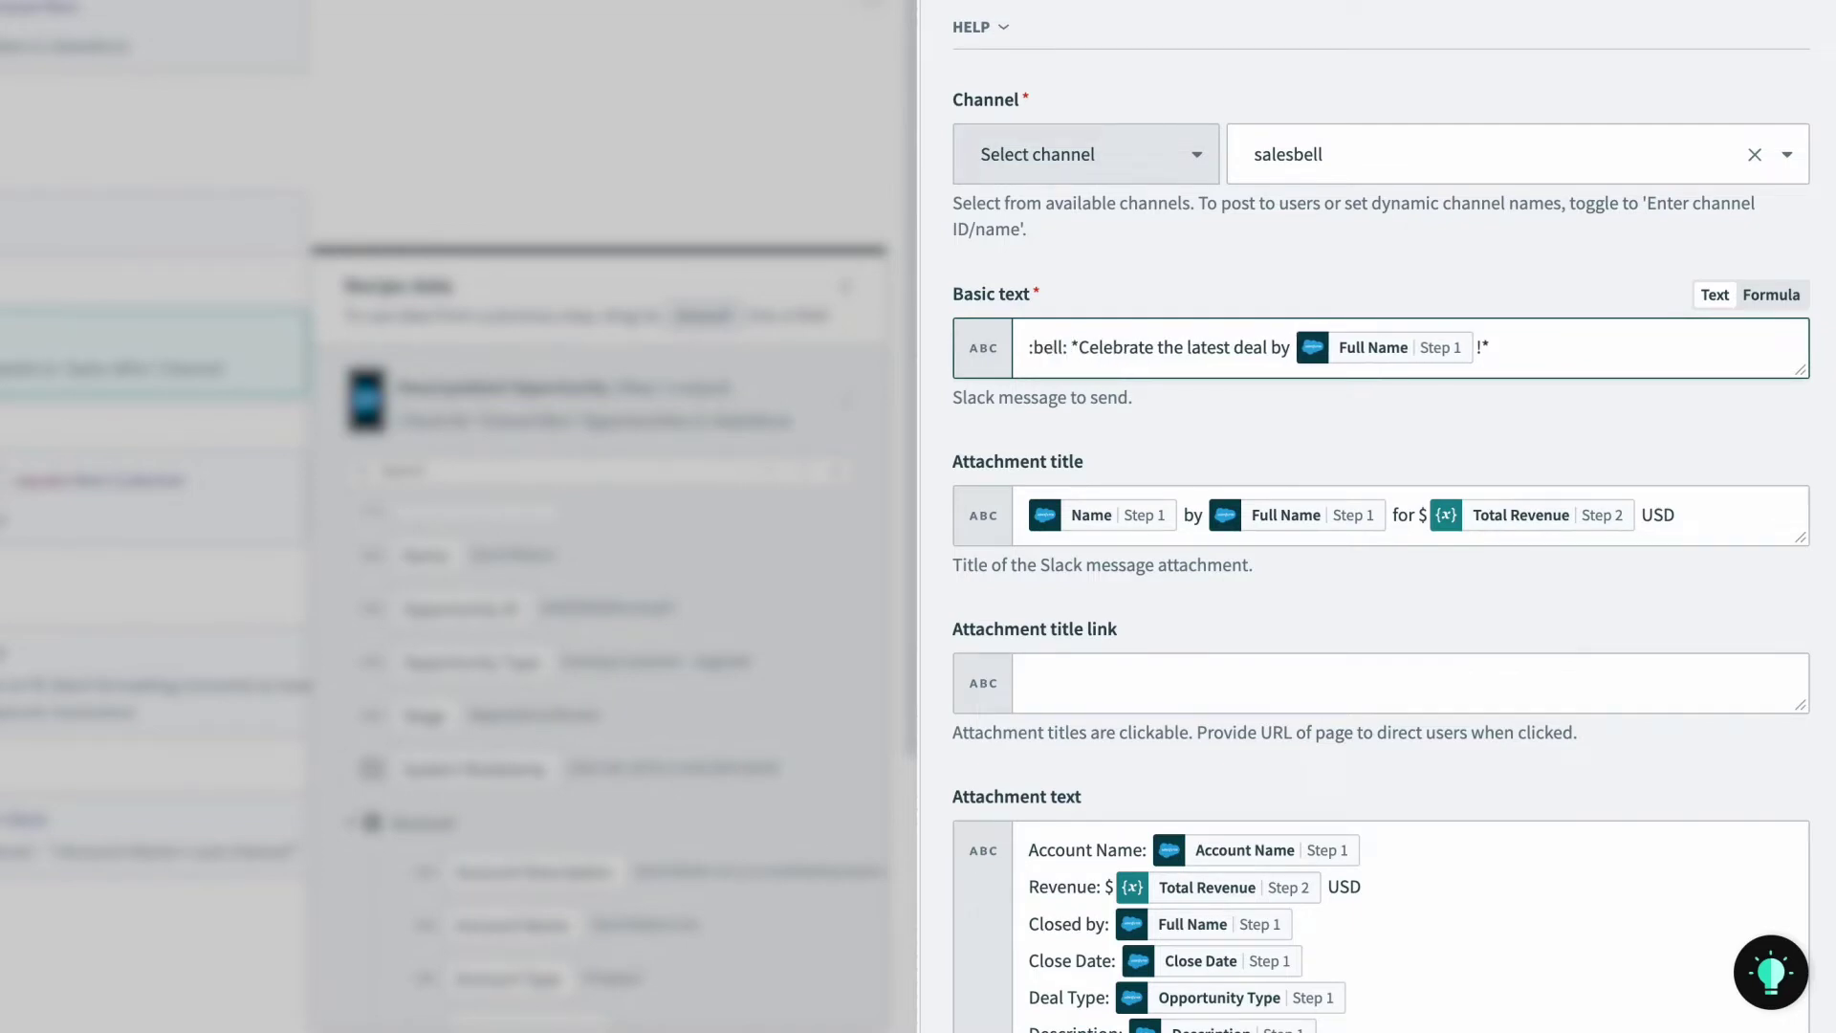
key("End")
key("ctrl+super+space")
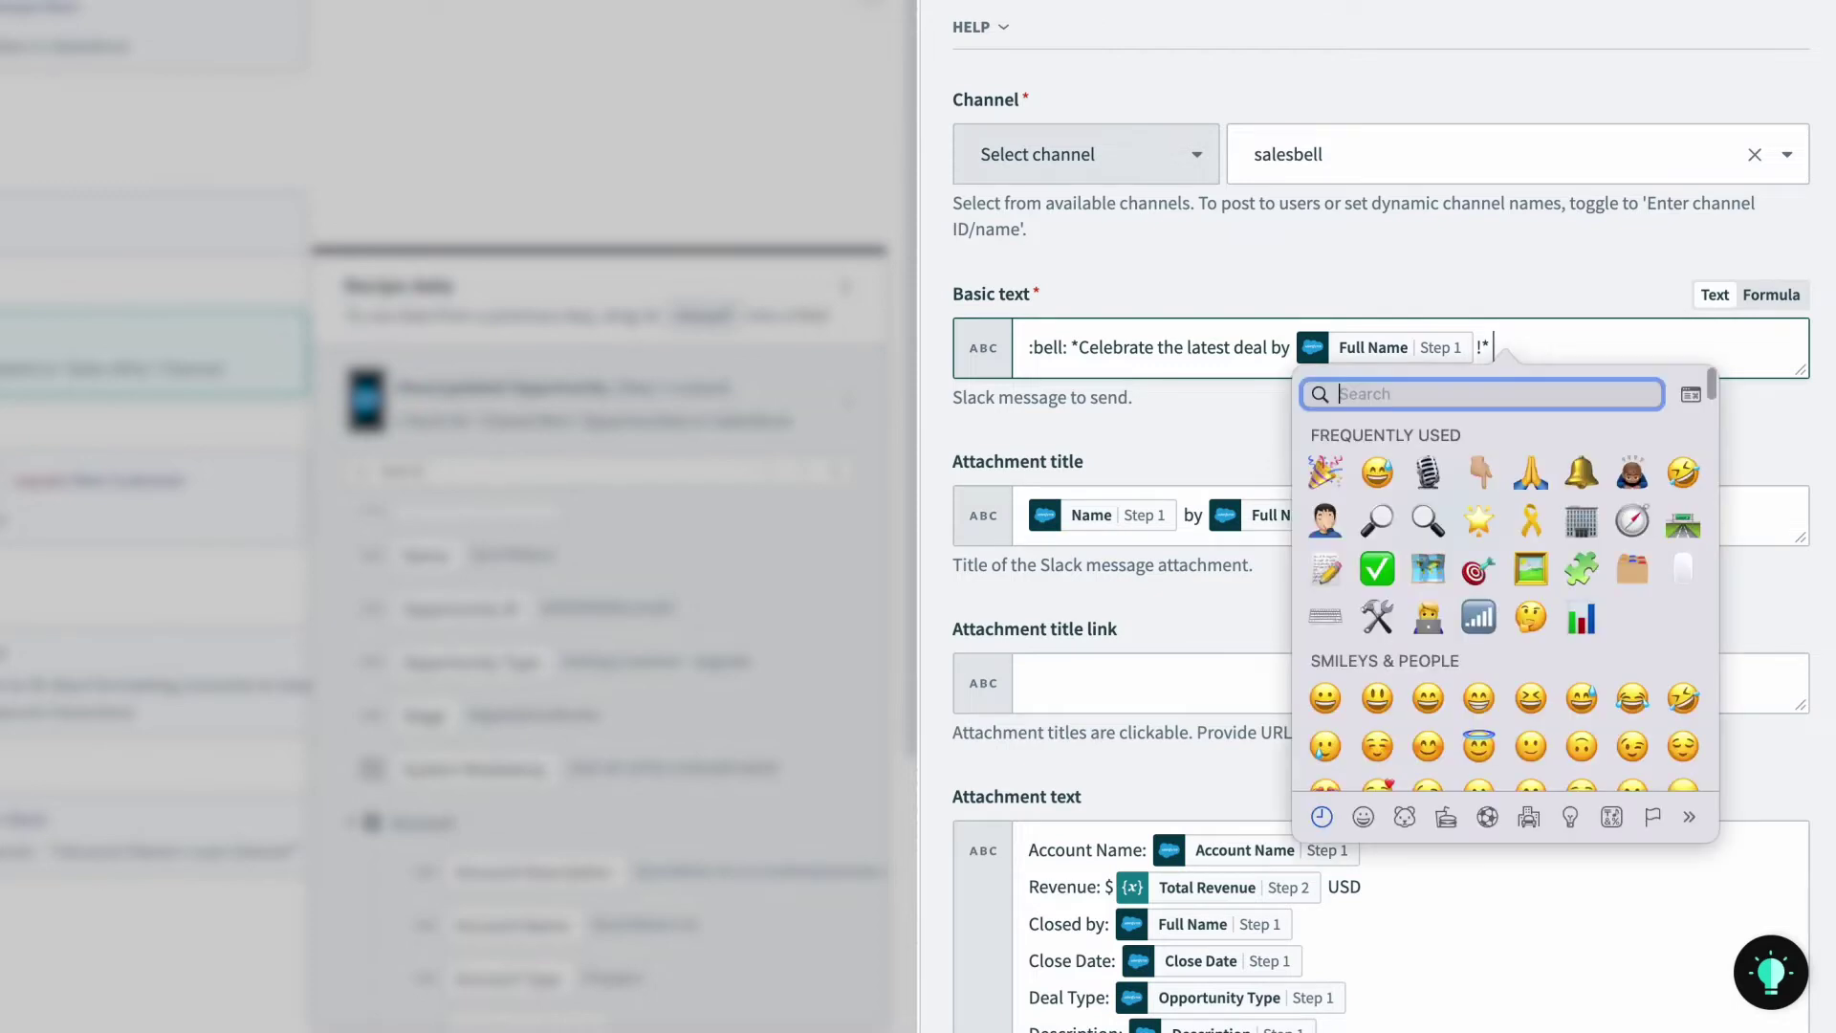
left_click(1324, 471)
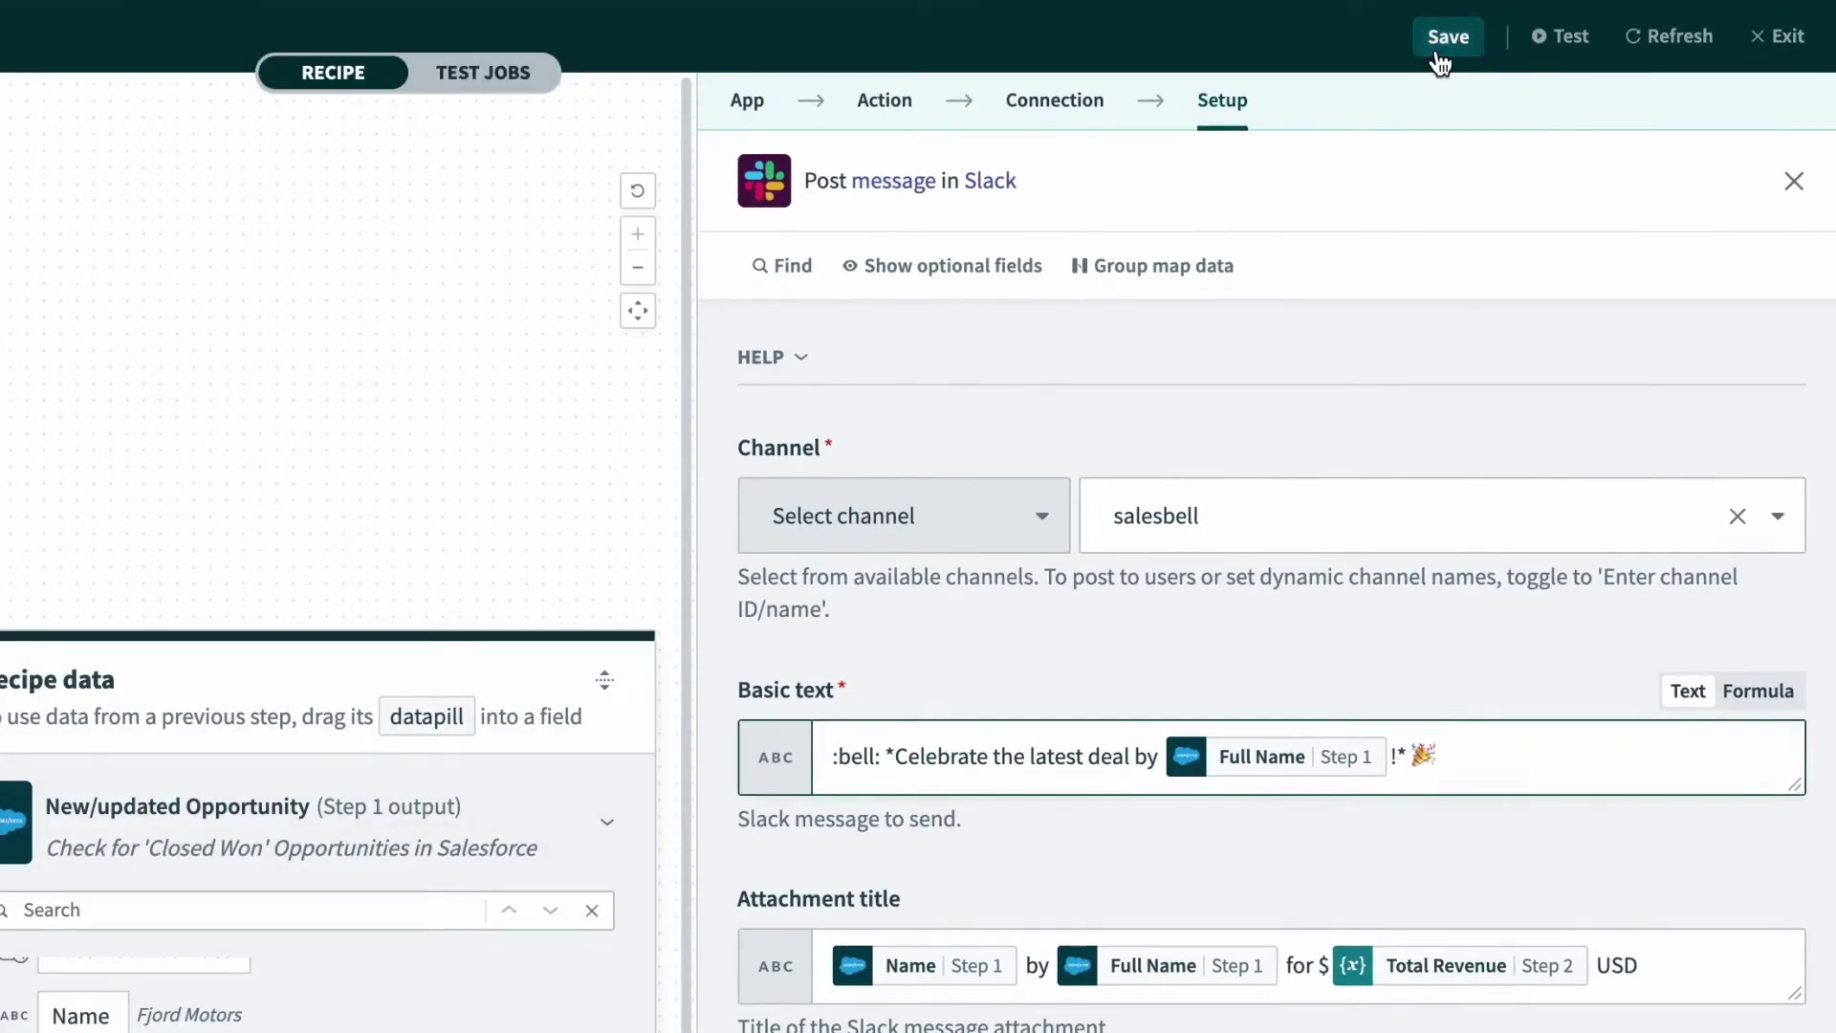
left_click(1434, 43)
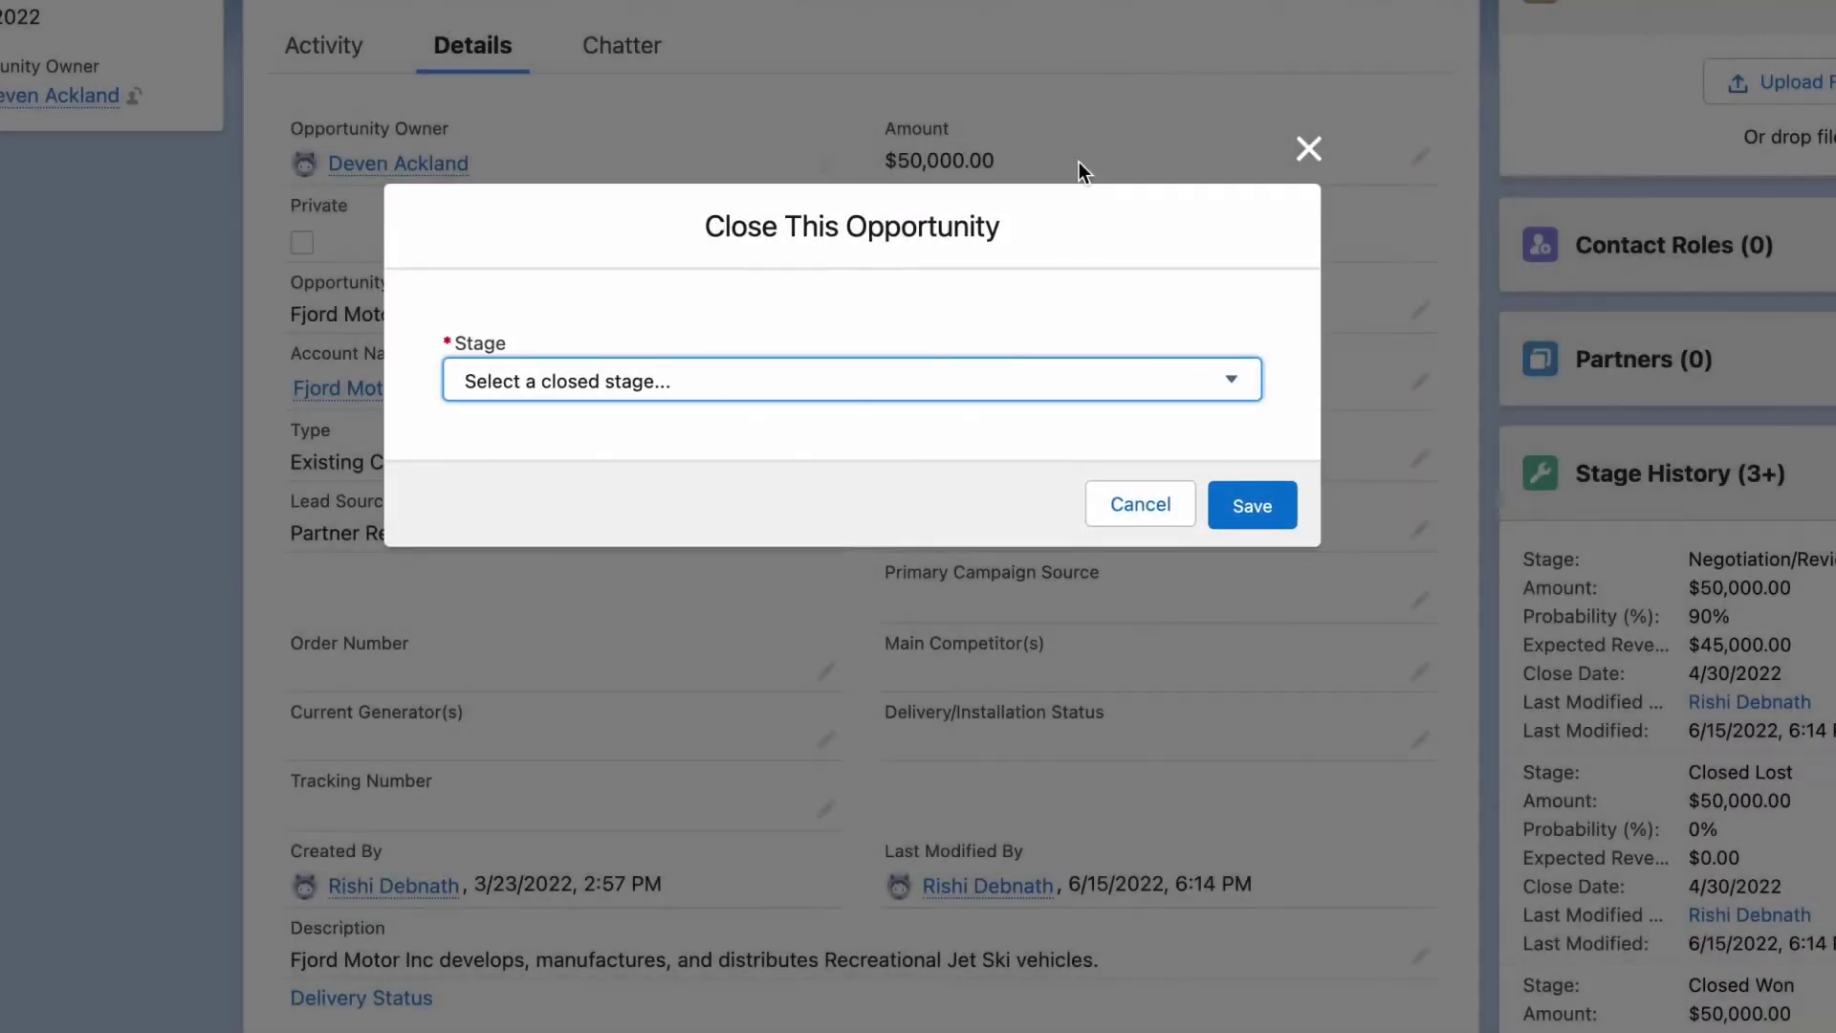
Set the Fjord Motors opportunity's stage to Closed Won and save it.
left_click(1002, 385)
left_click(993, 410)
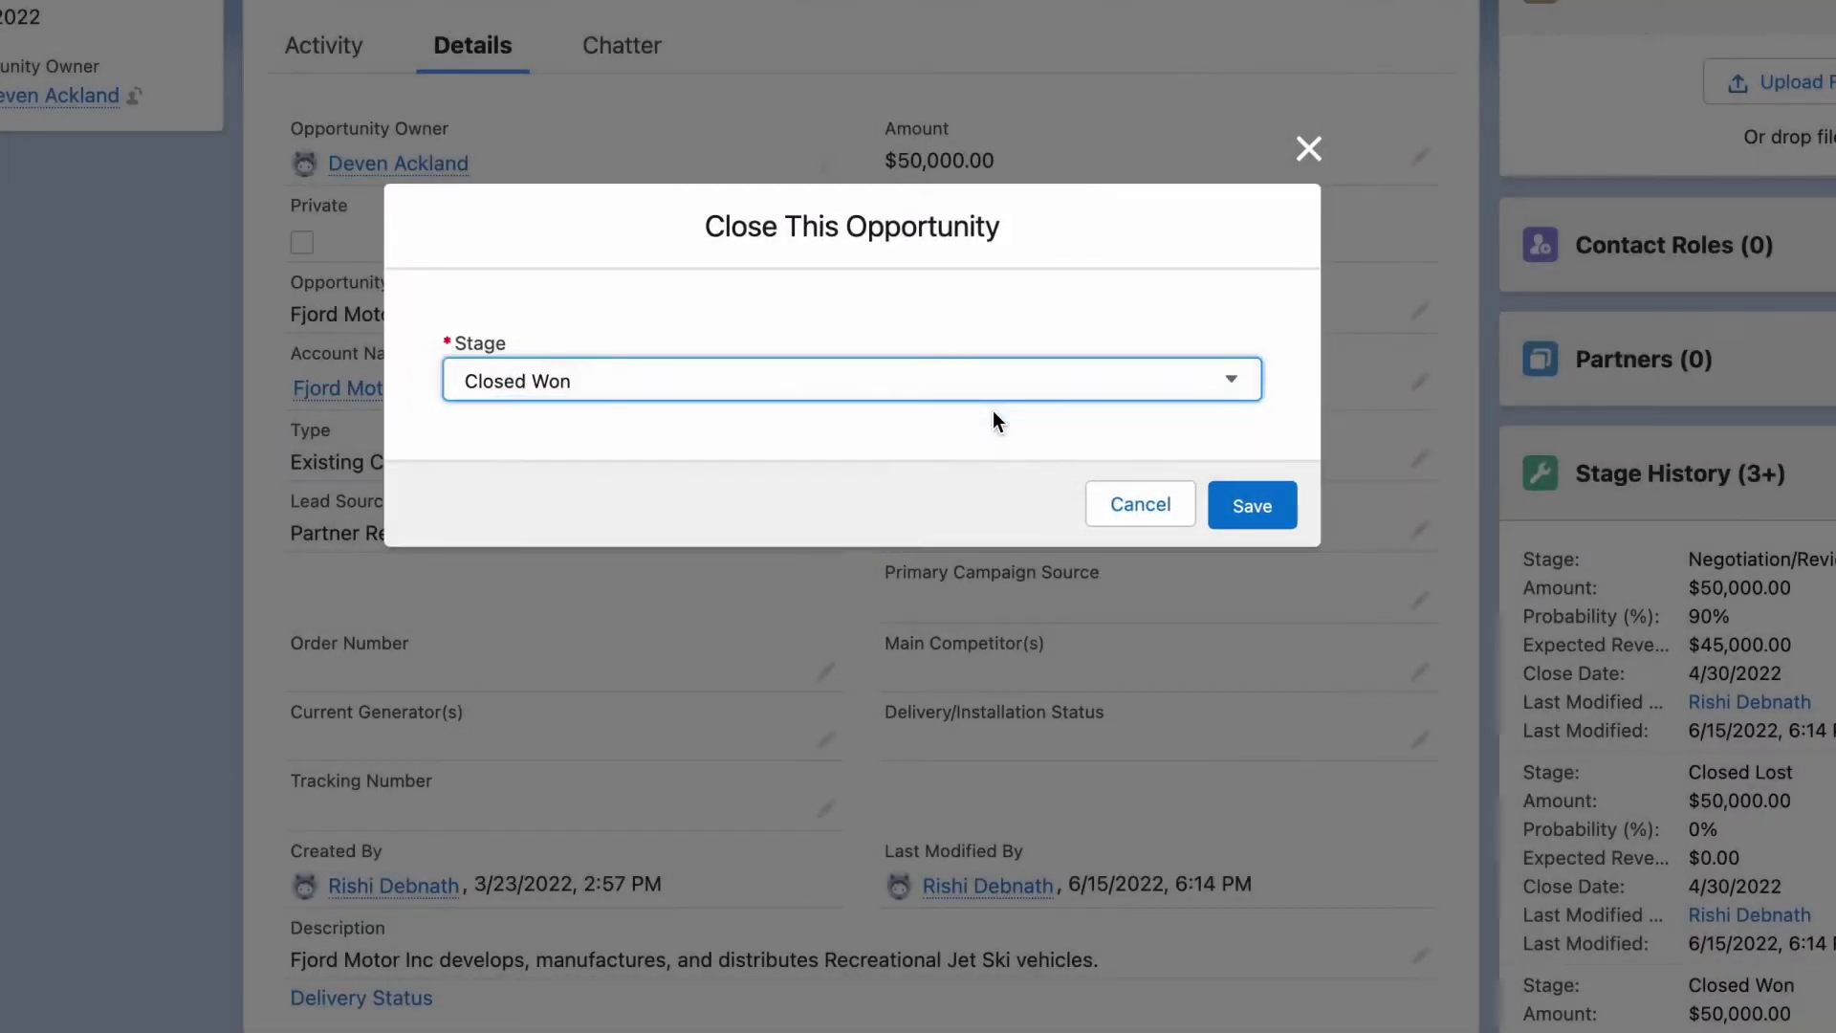
left_click(1264, 511)
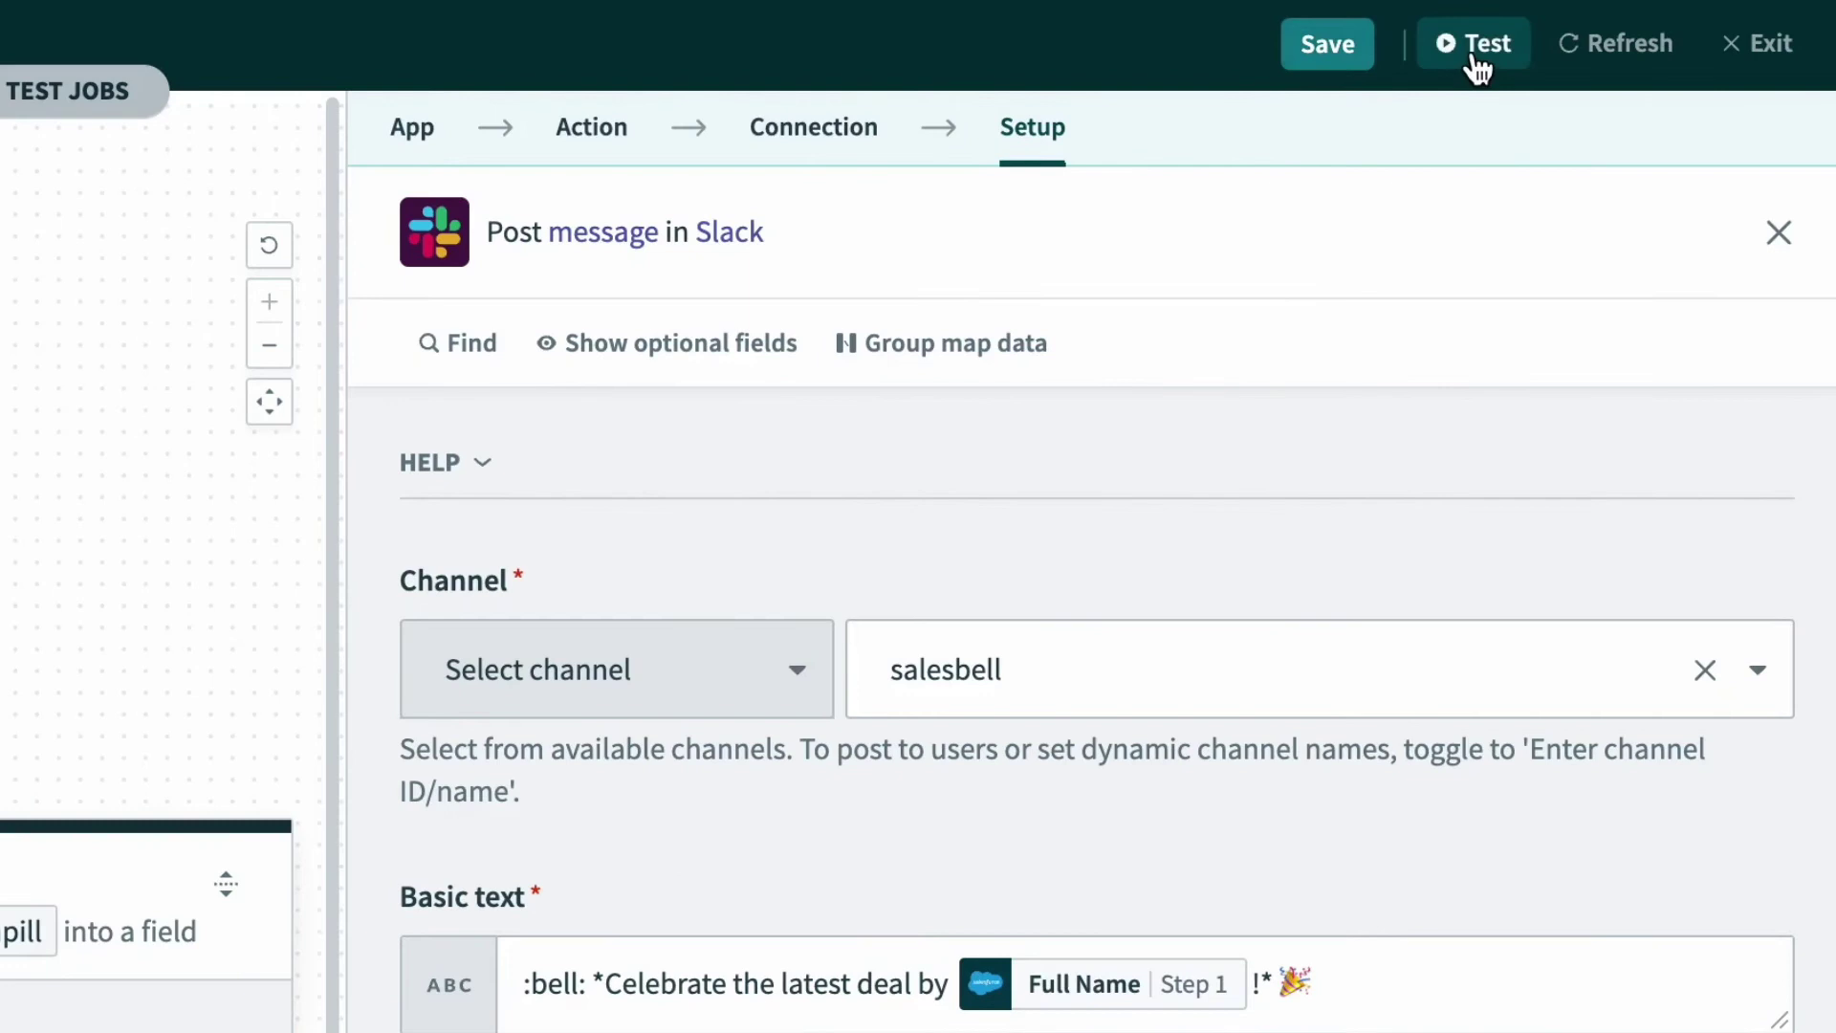
Test the recipe and view the Input data of step 3, Post message in Slack.
left_click(1470, 45)
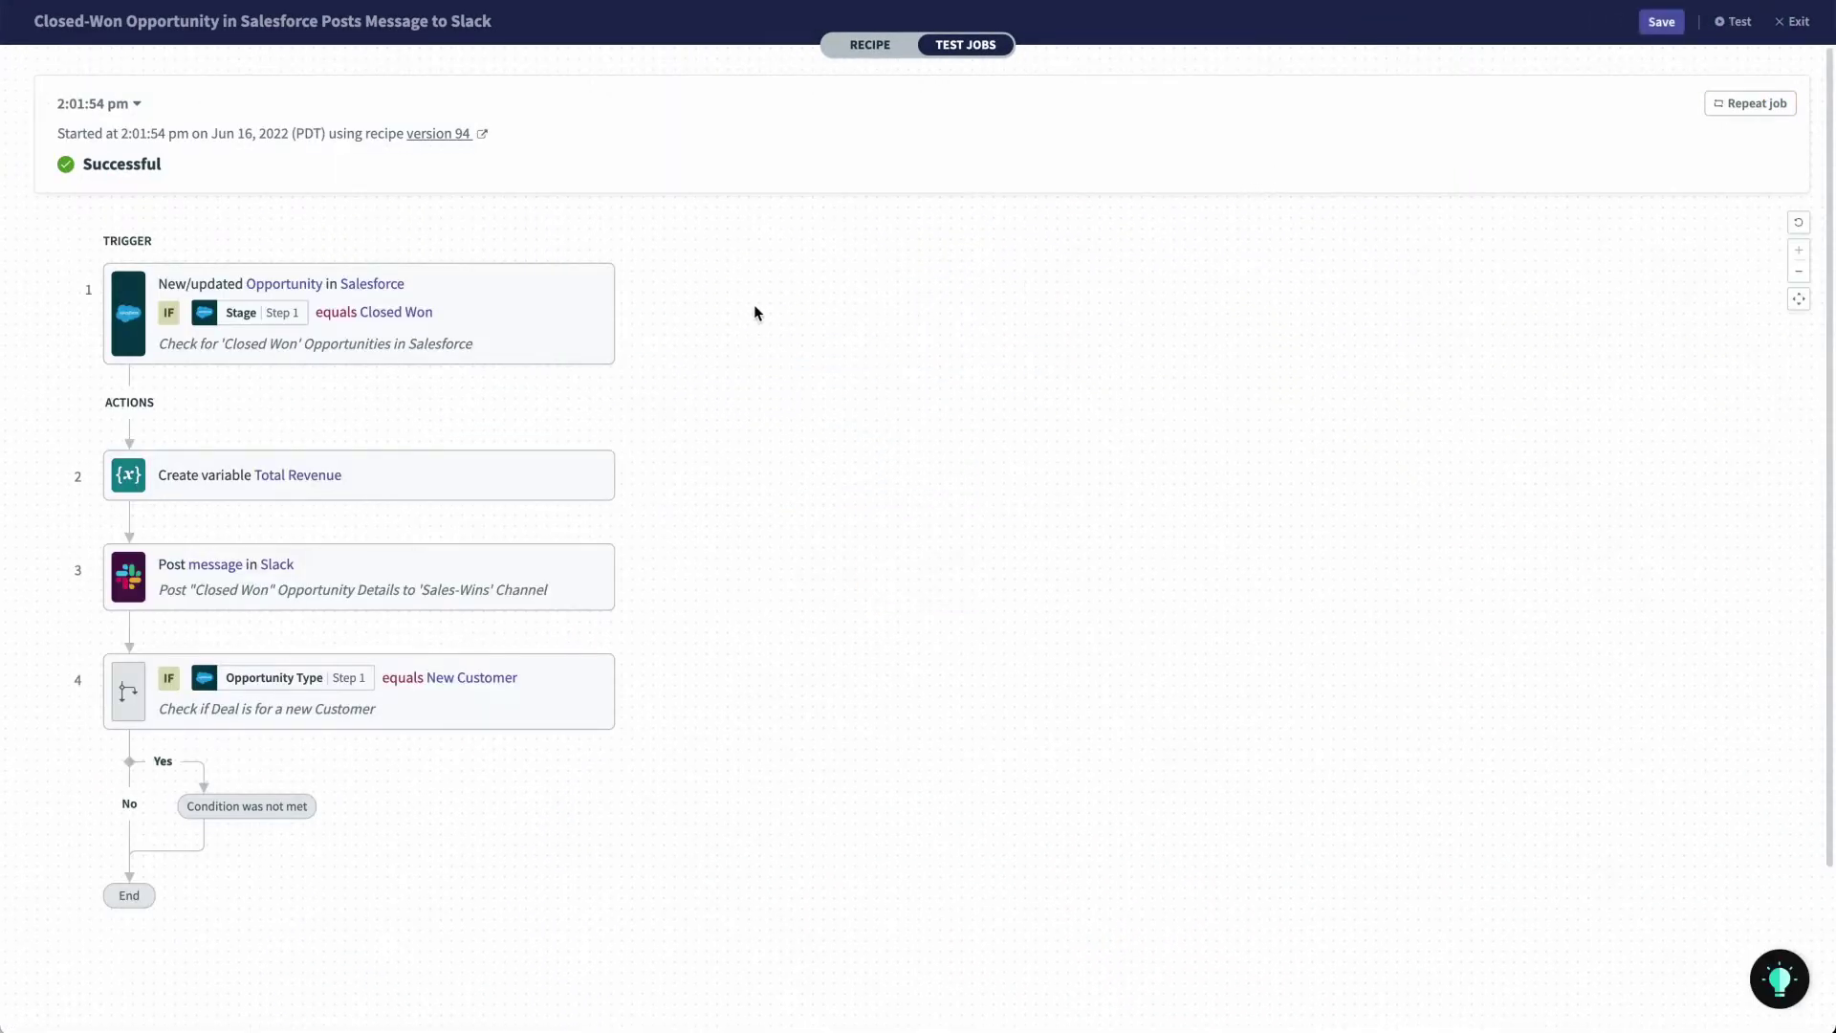
left_click(517, 583)
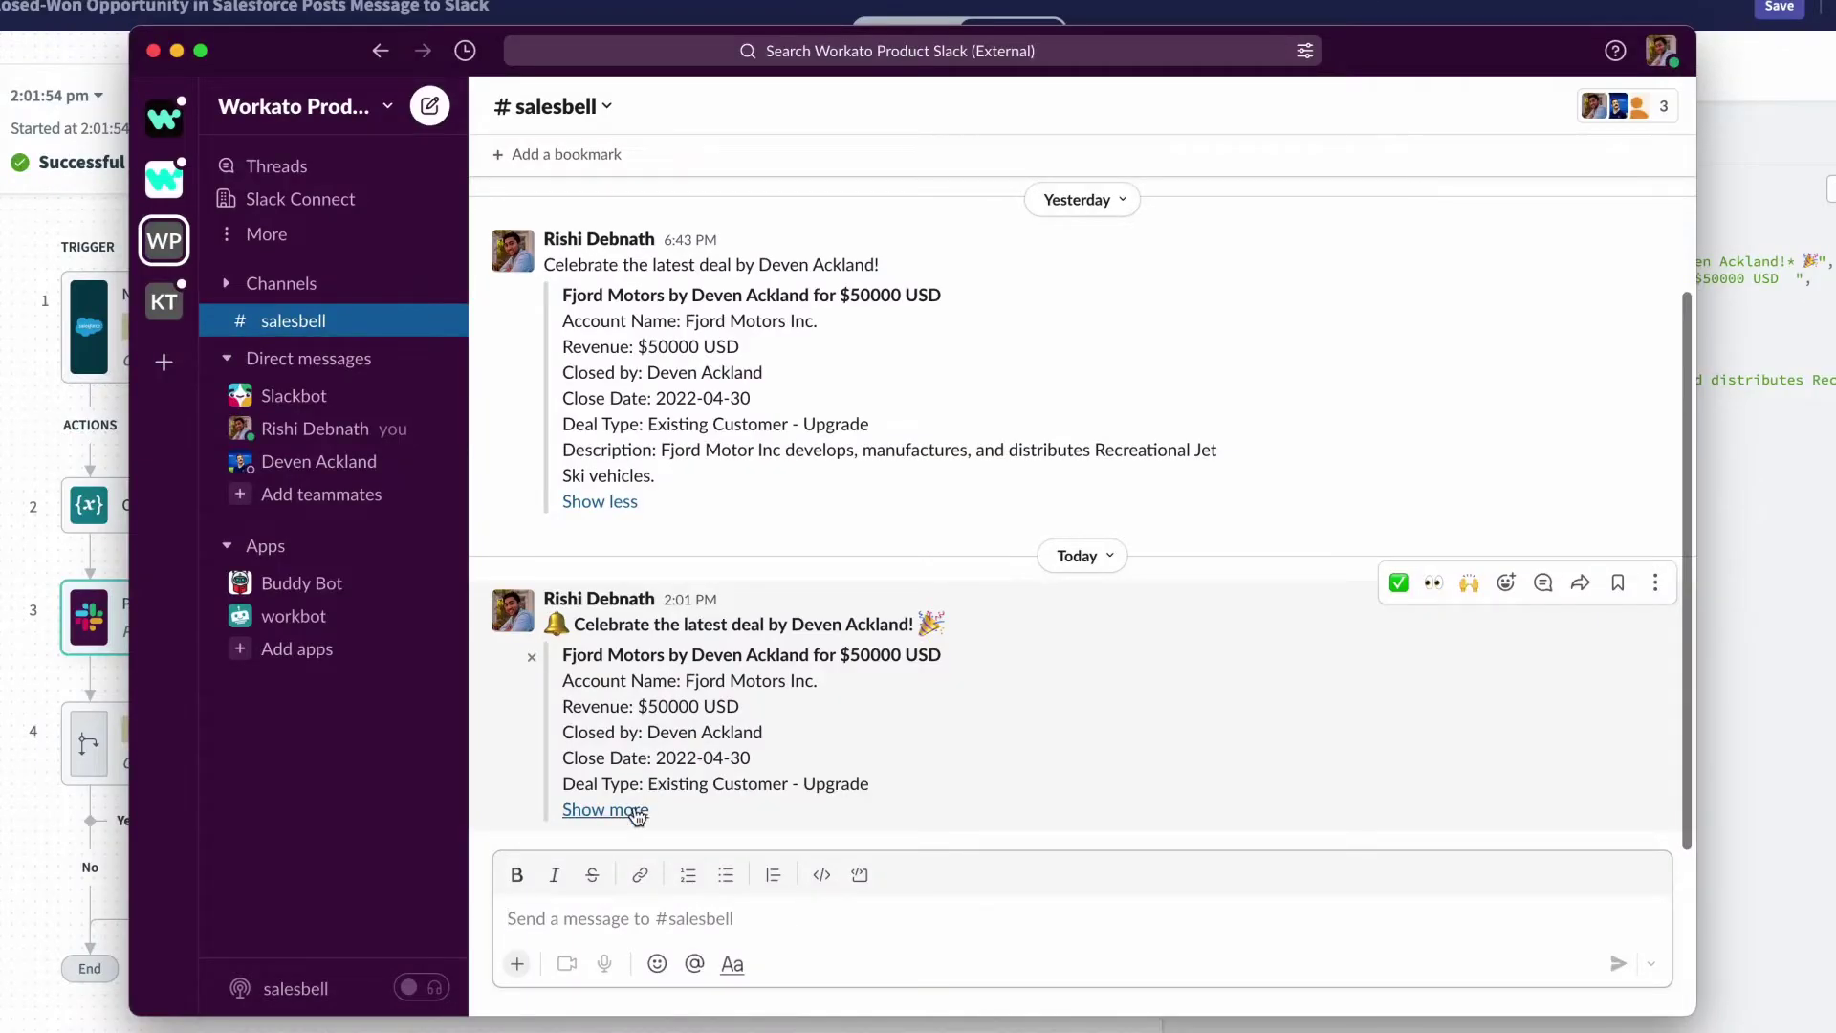
Expand the latest Fjord Motors deal message in #salesbell with Show more.
left_click(631, 809)
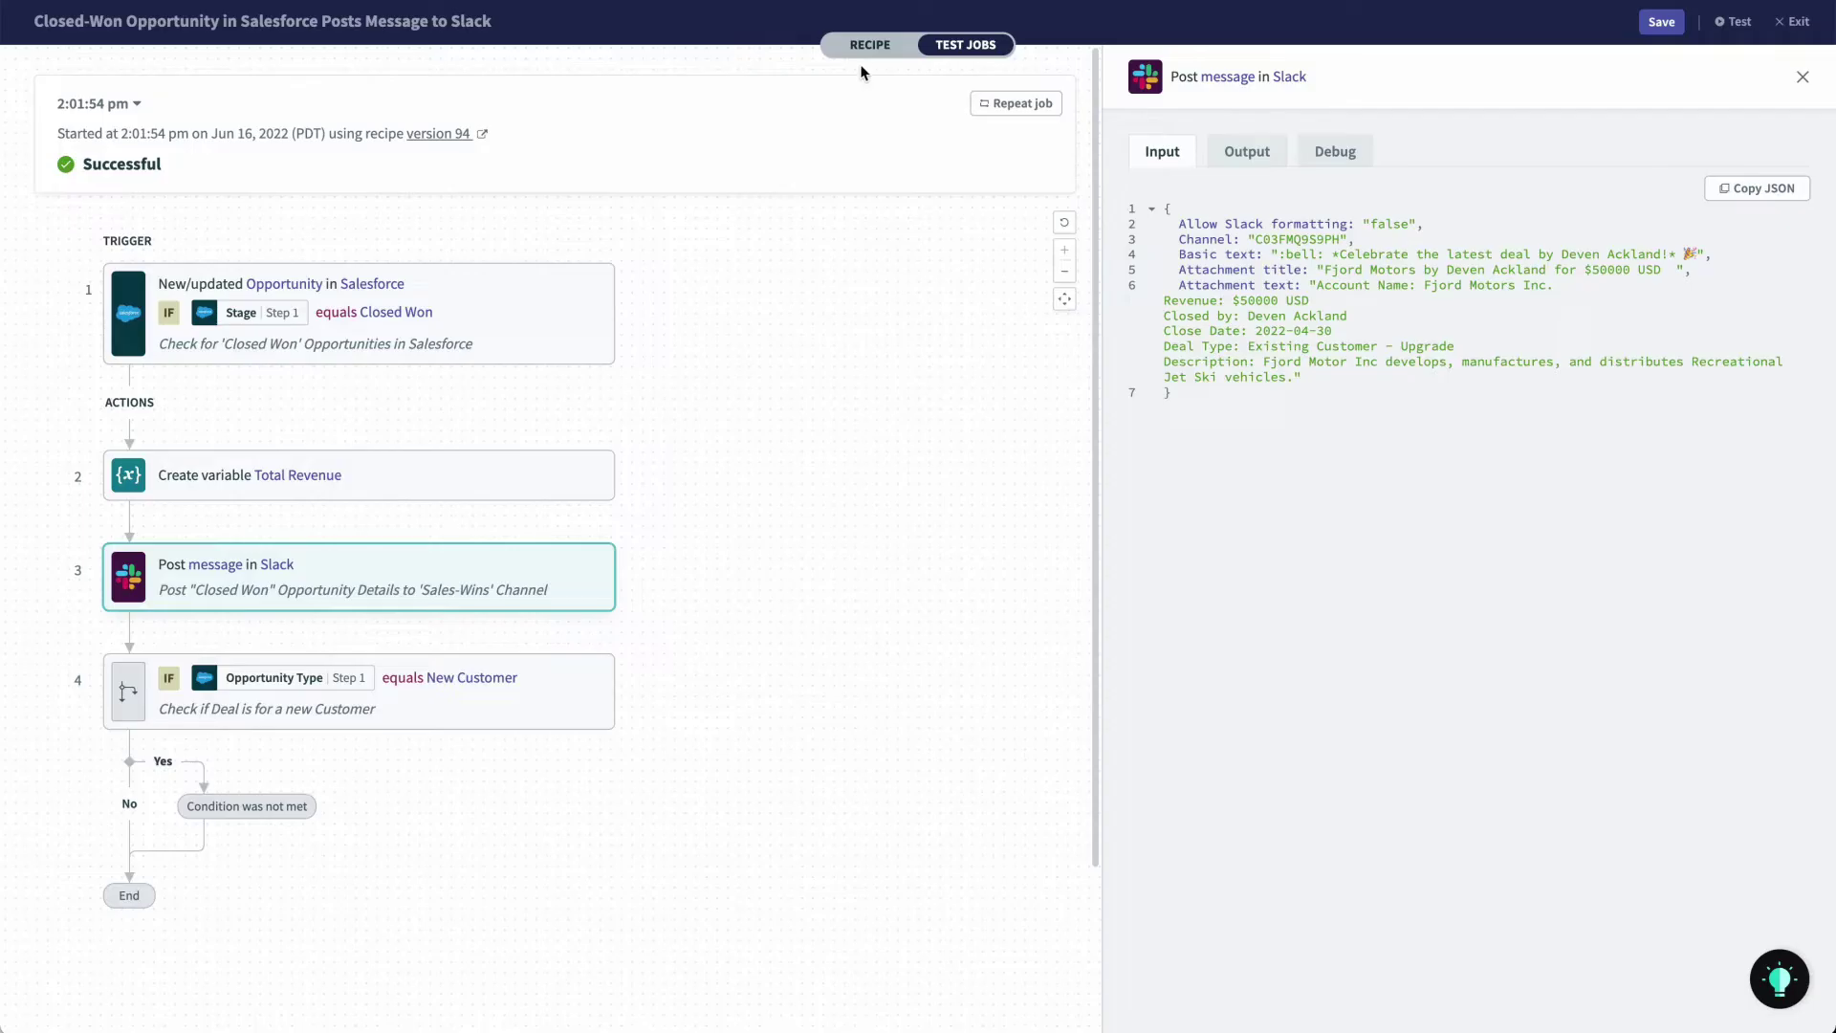
Scroll the Slack step setup down to the Attachment text and Attachment message fields.
scroll(1114, 434, "down", 1)
scroll(1115, 434, "down", 5)
scroll(1115, 434, "down", 1)
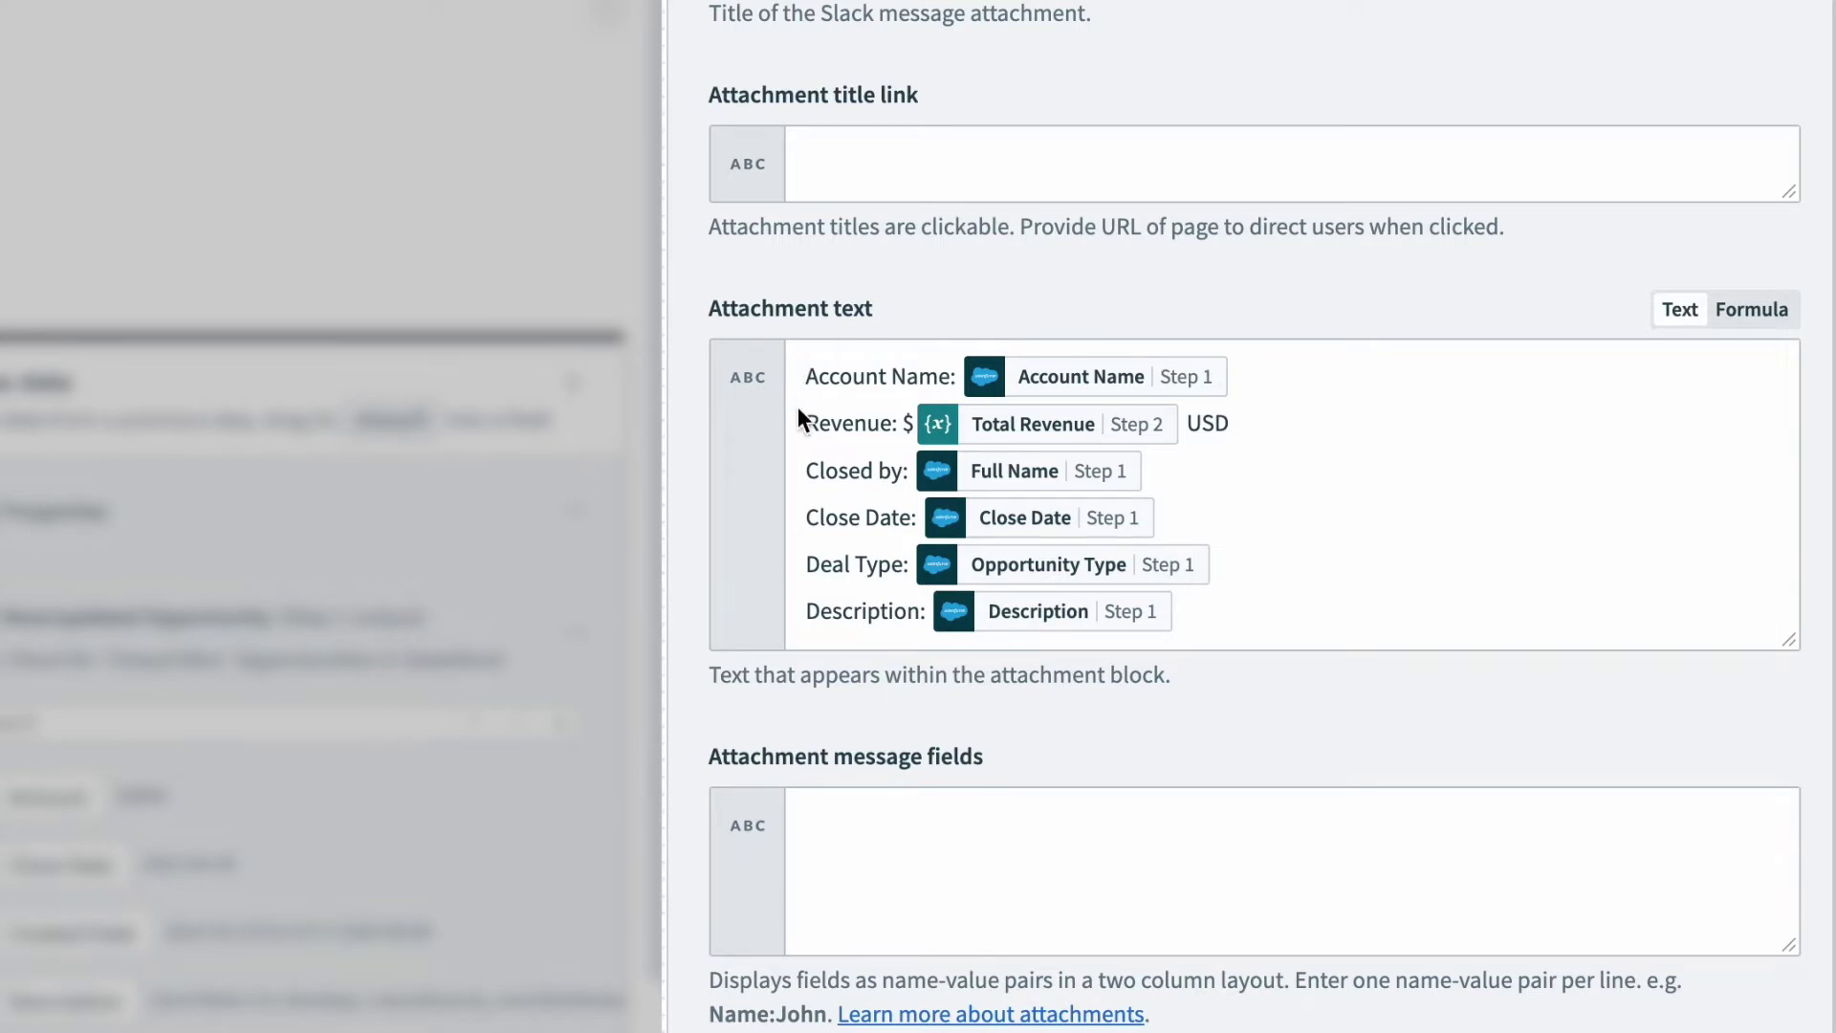
scroll(688, 637, "down", 3)
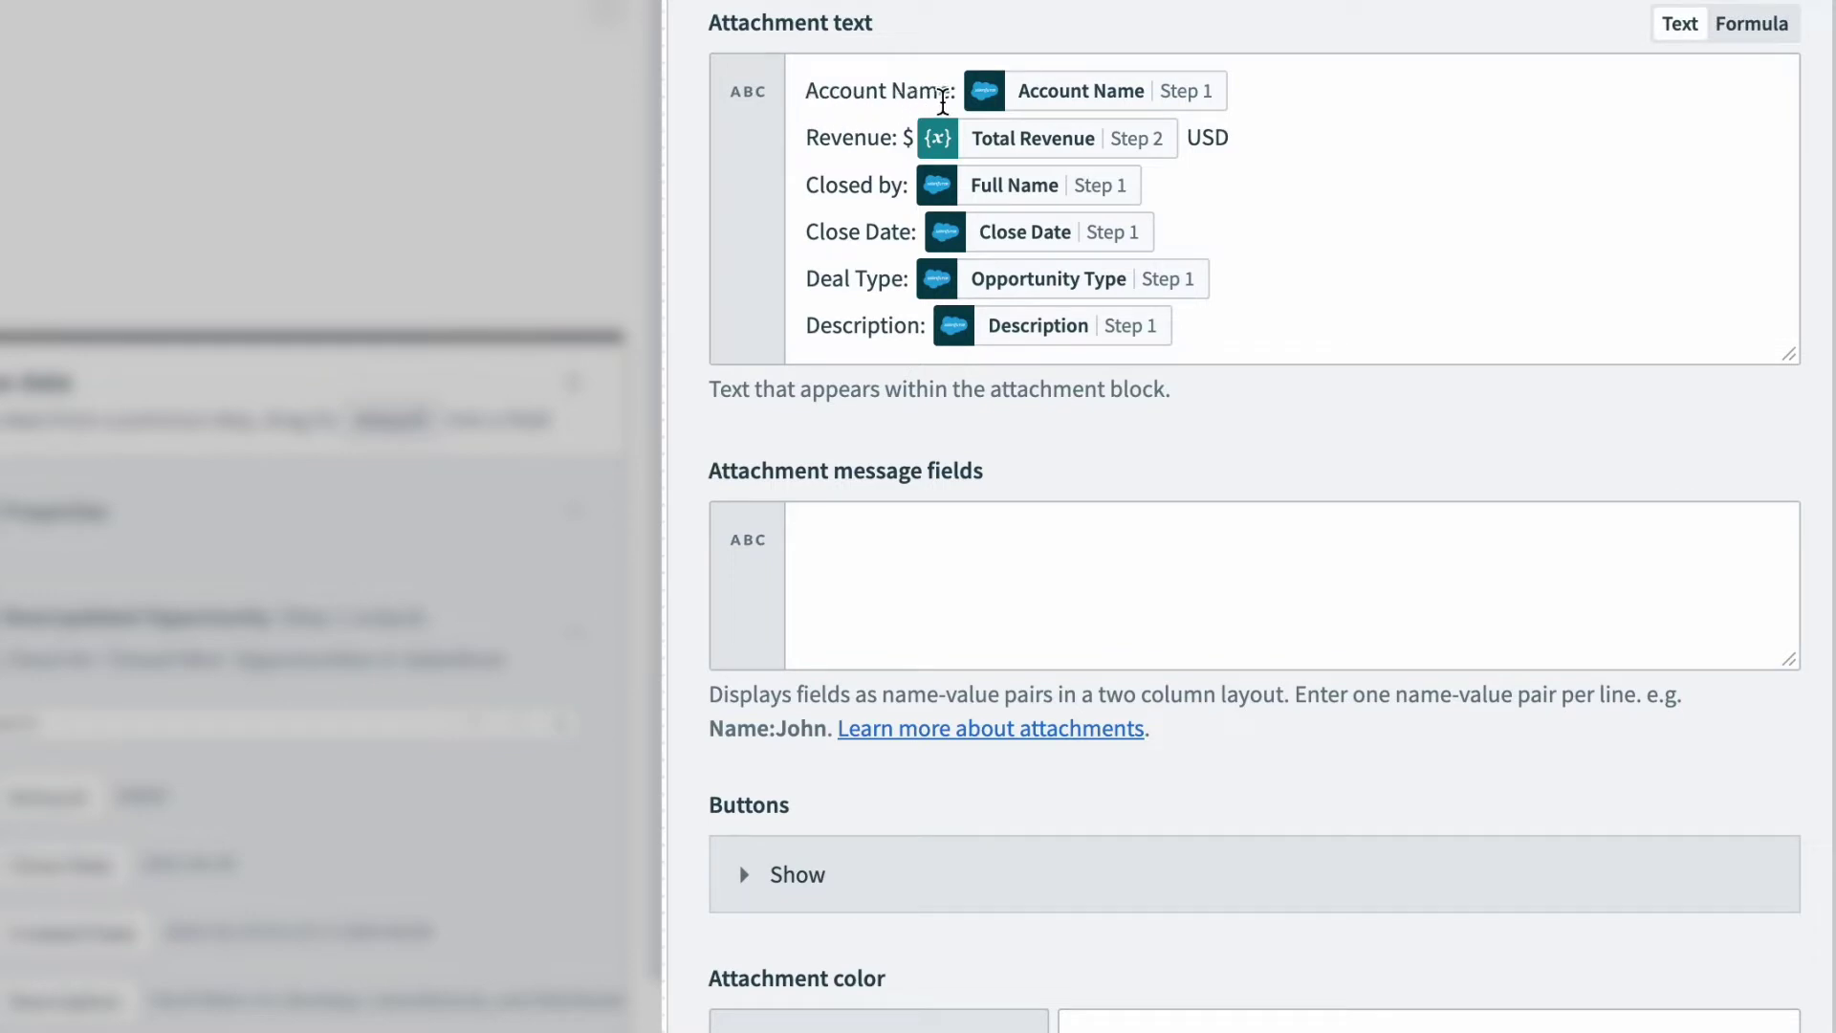
Cut the deal details from Attachment text, paste them into Attachment message fields, and save.
left_click(1051, 108)
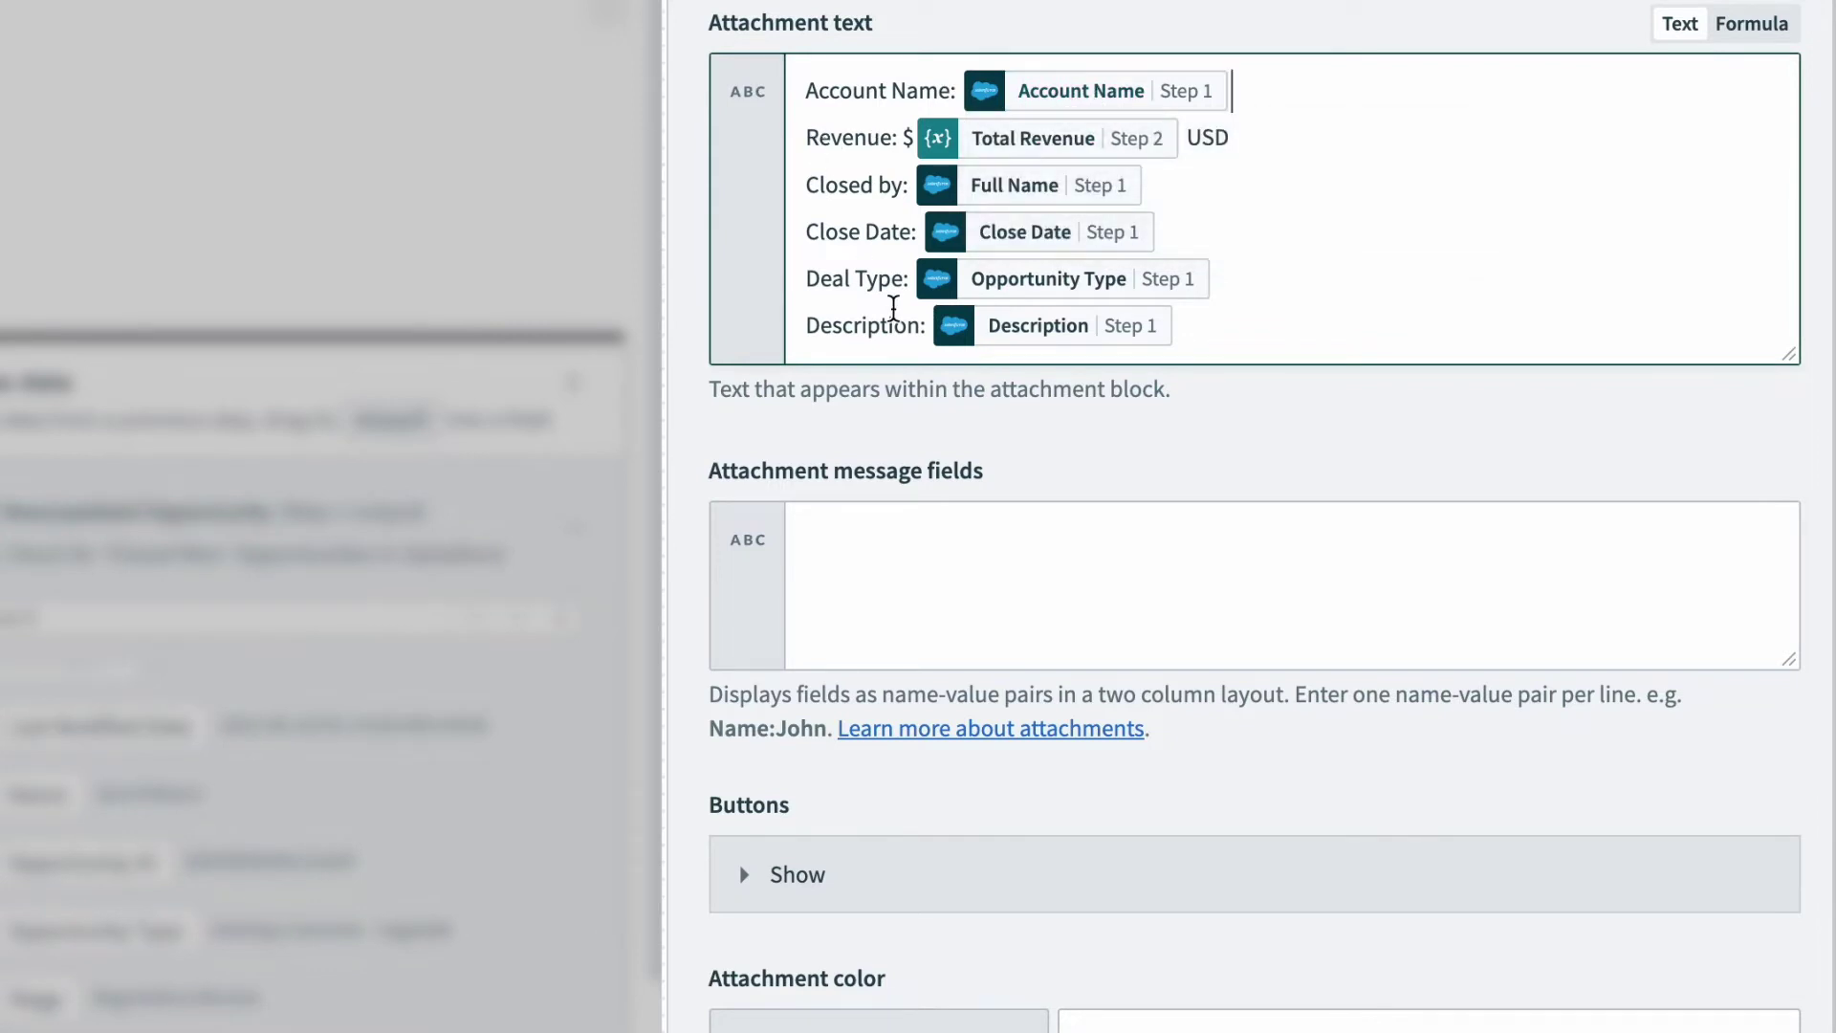
left_click_drag(1205, 339, 790, 99)
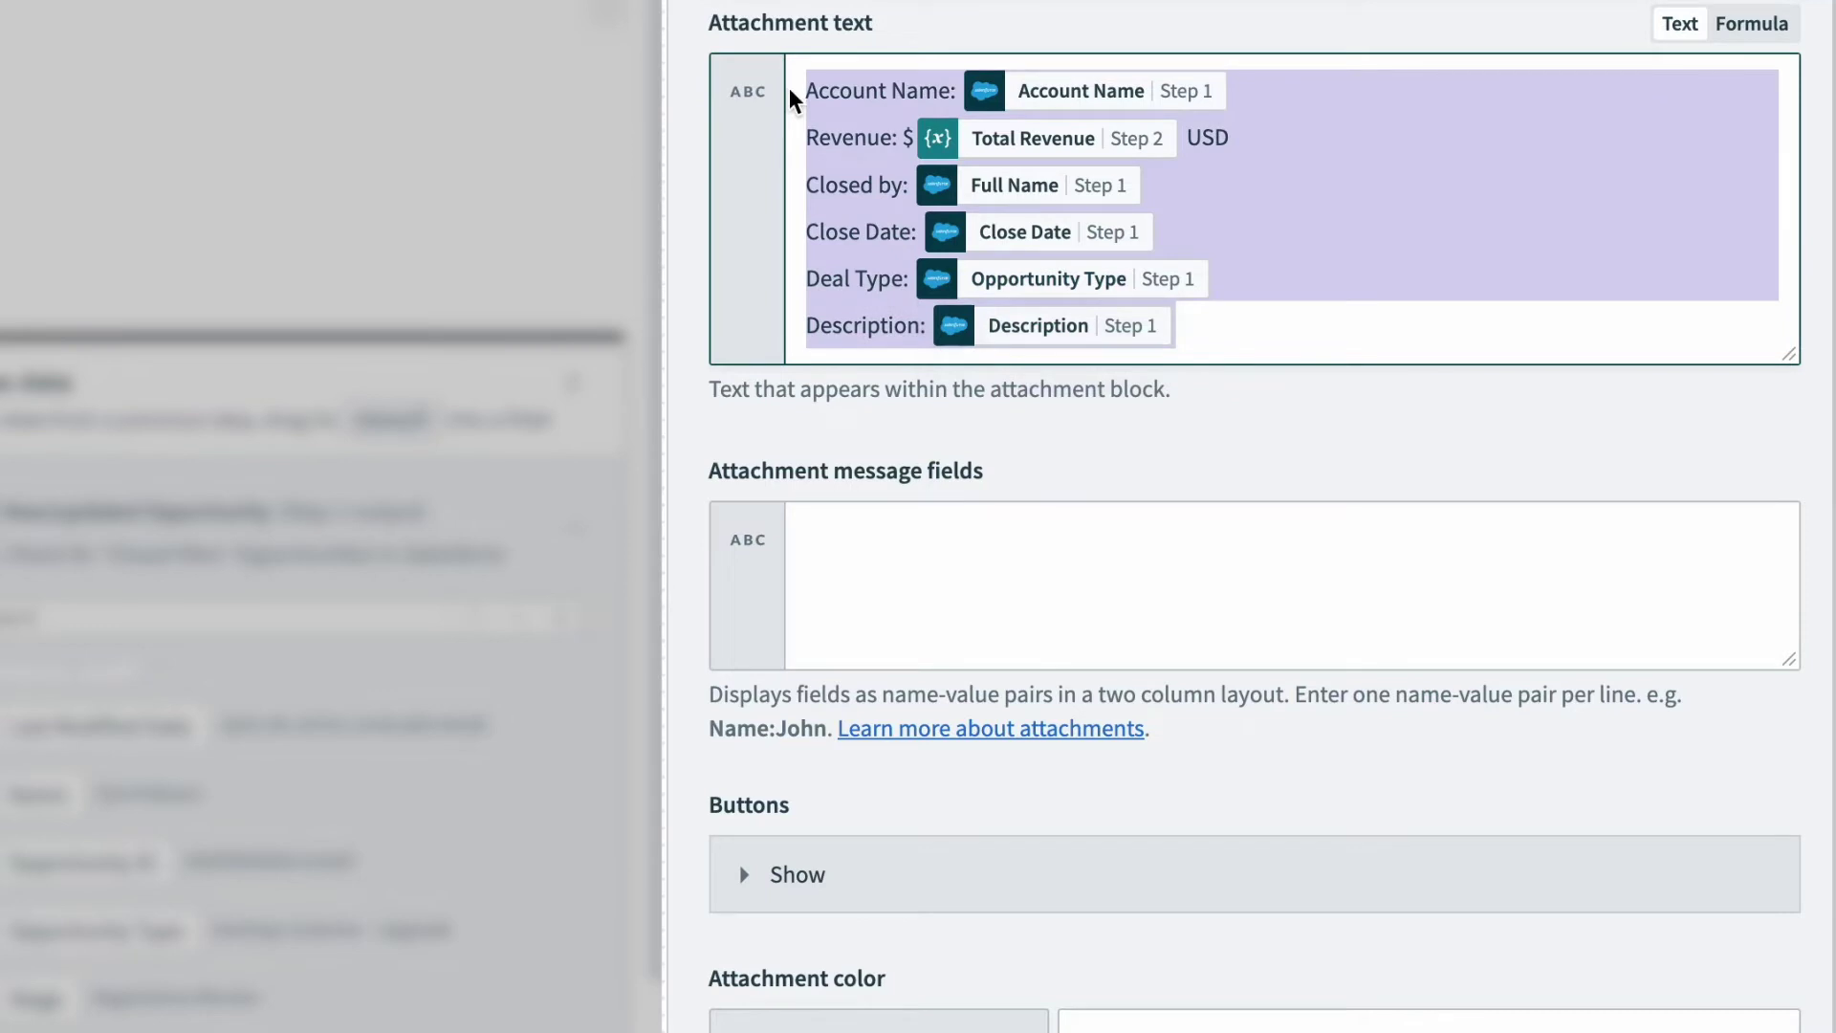
key("ctrl+x")
left_click(828, 414)
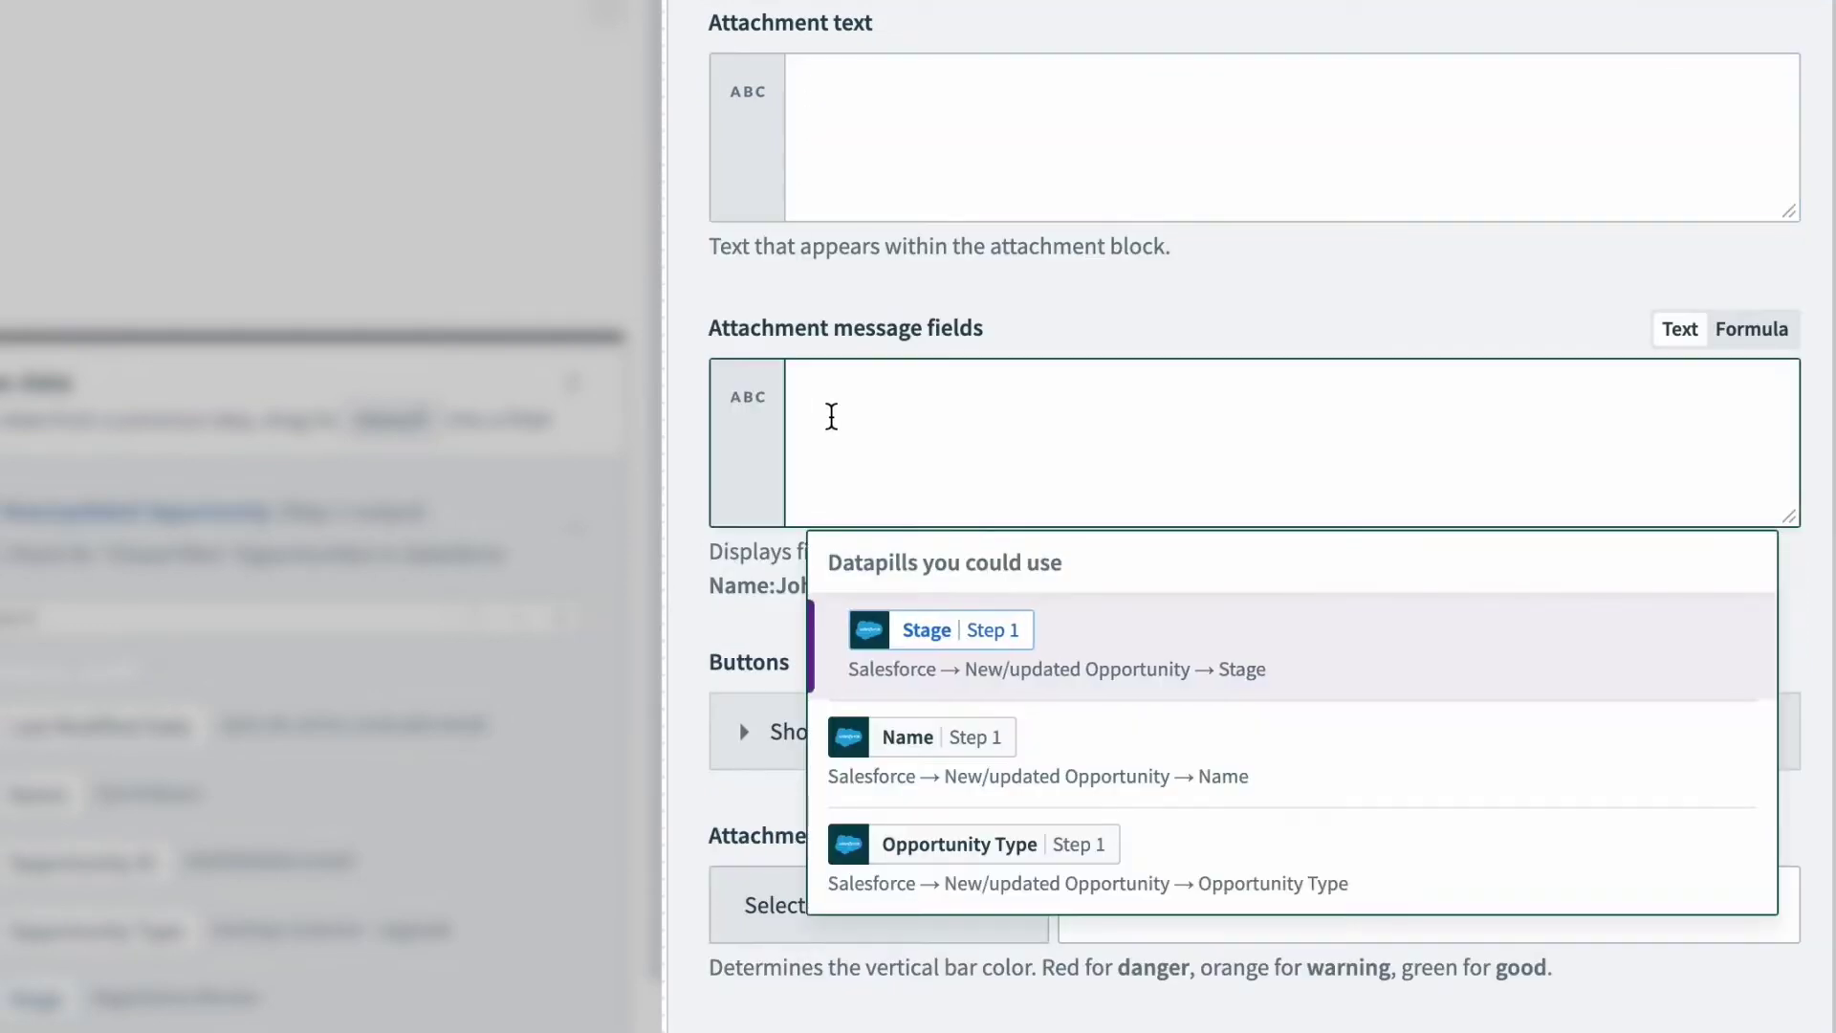
key("ctrl+v")
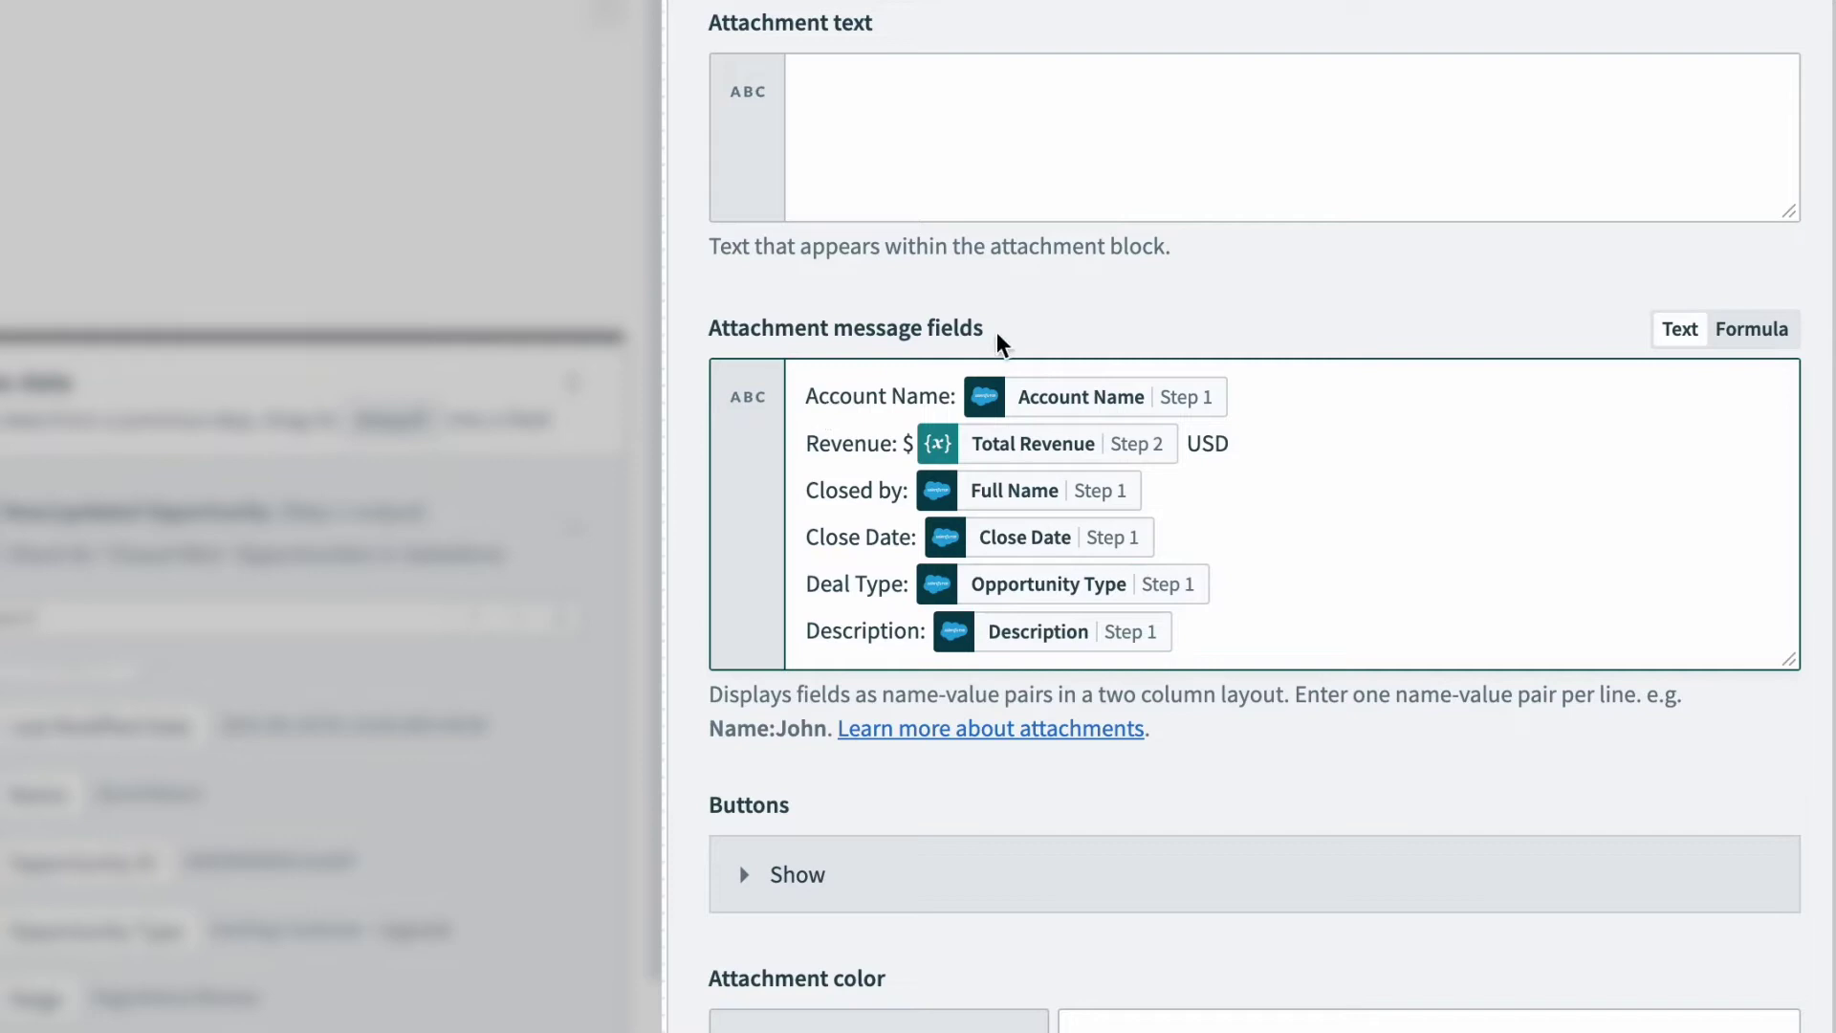
left_click(1061, 333)
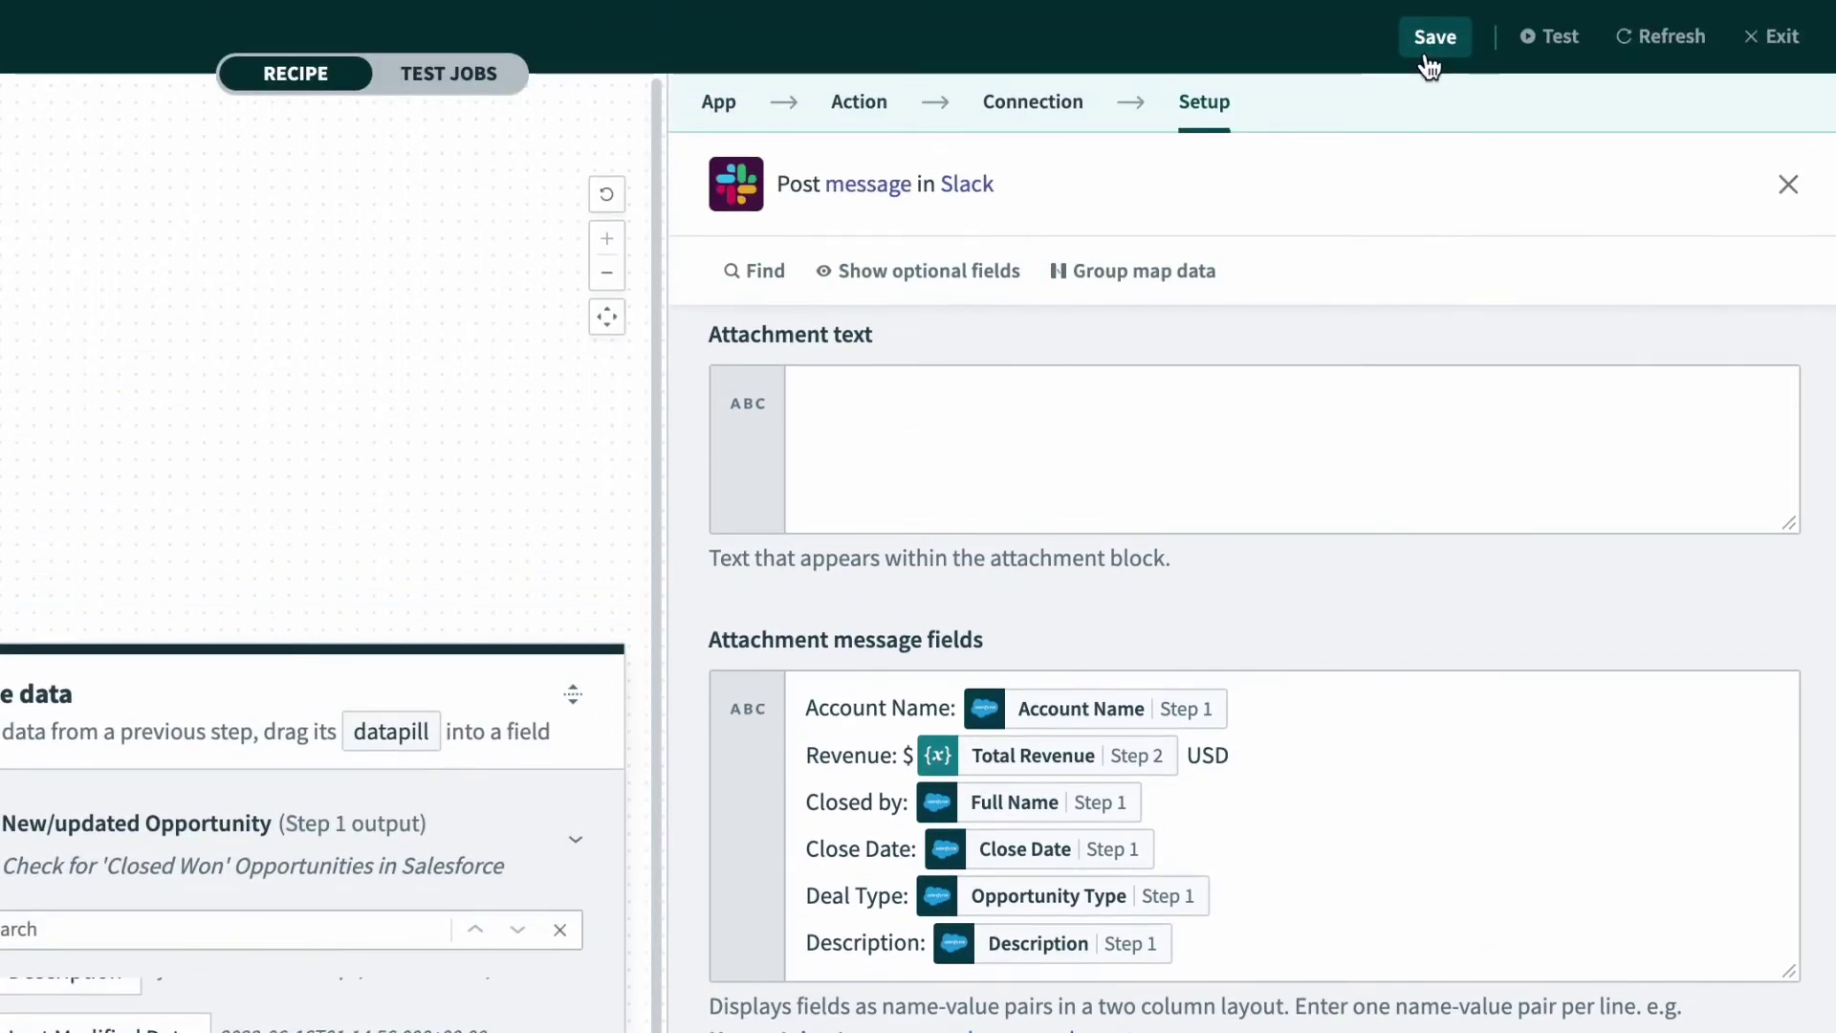
left_click(1425, 60)
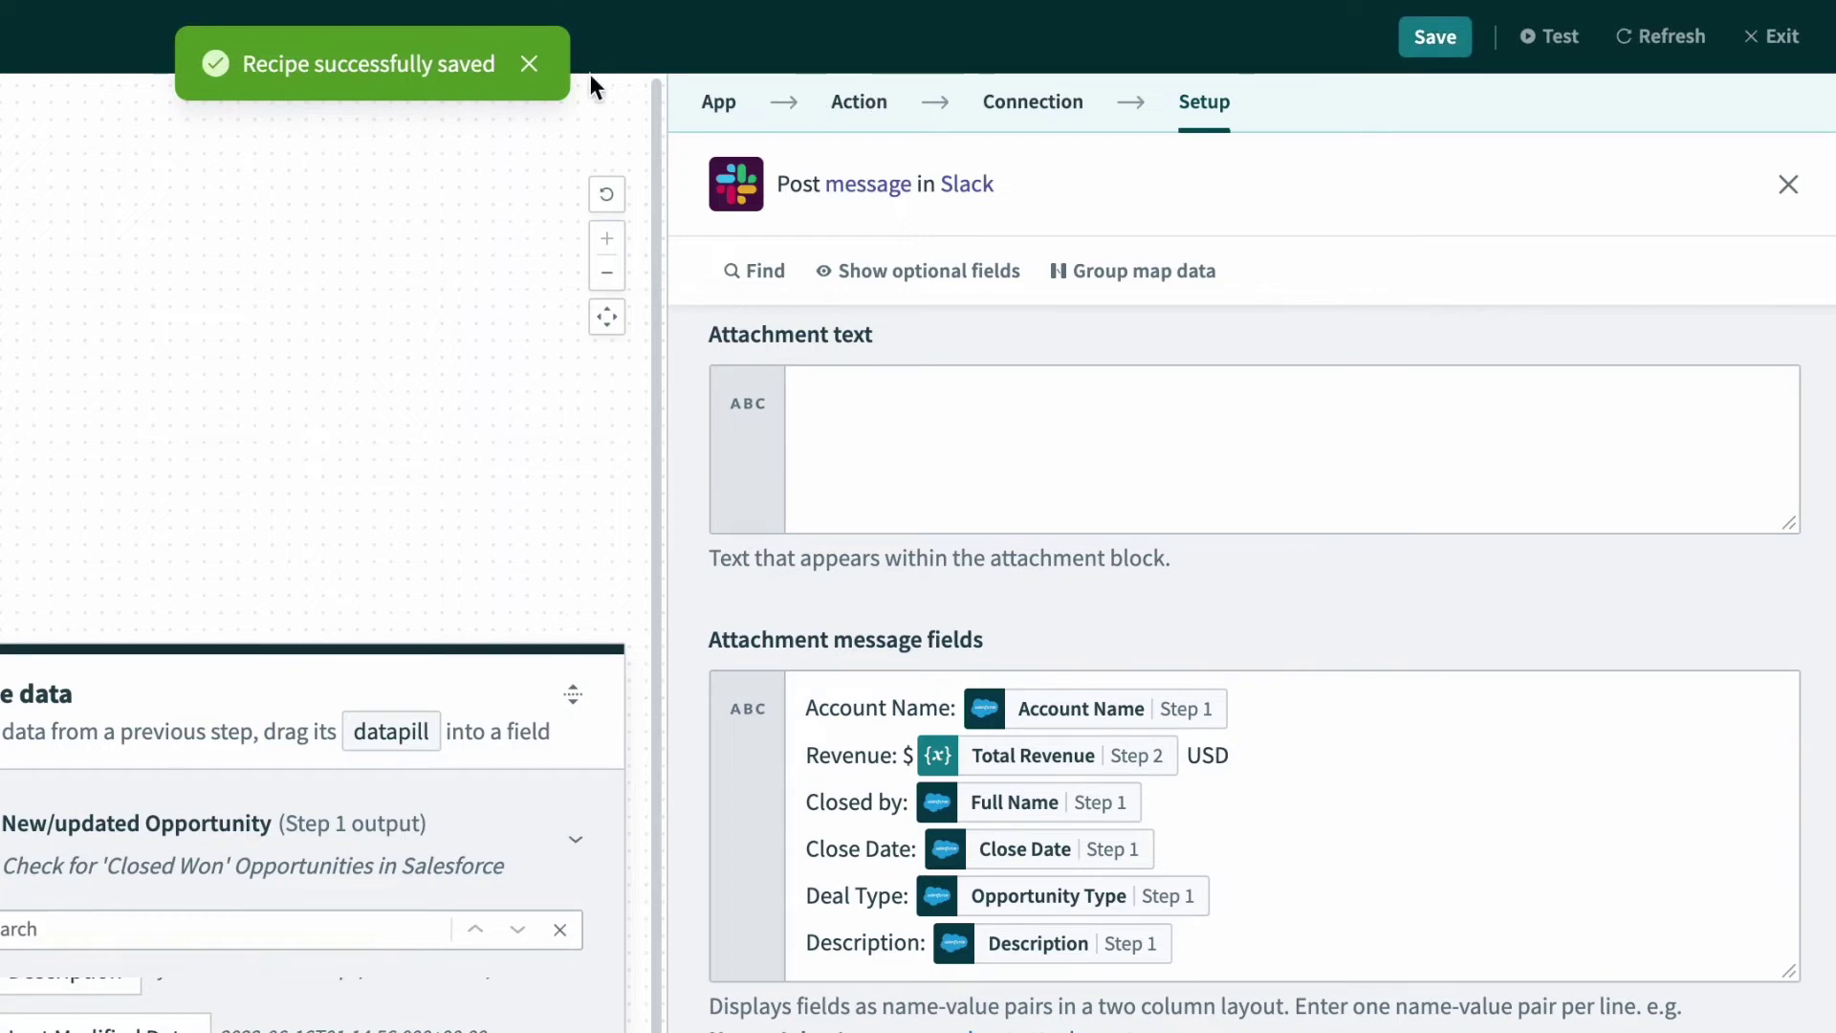
left_click(529, 65)
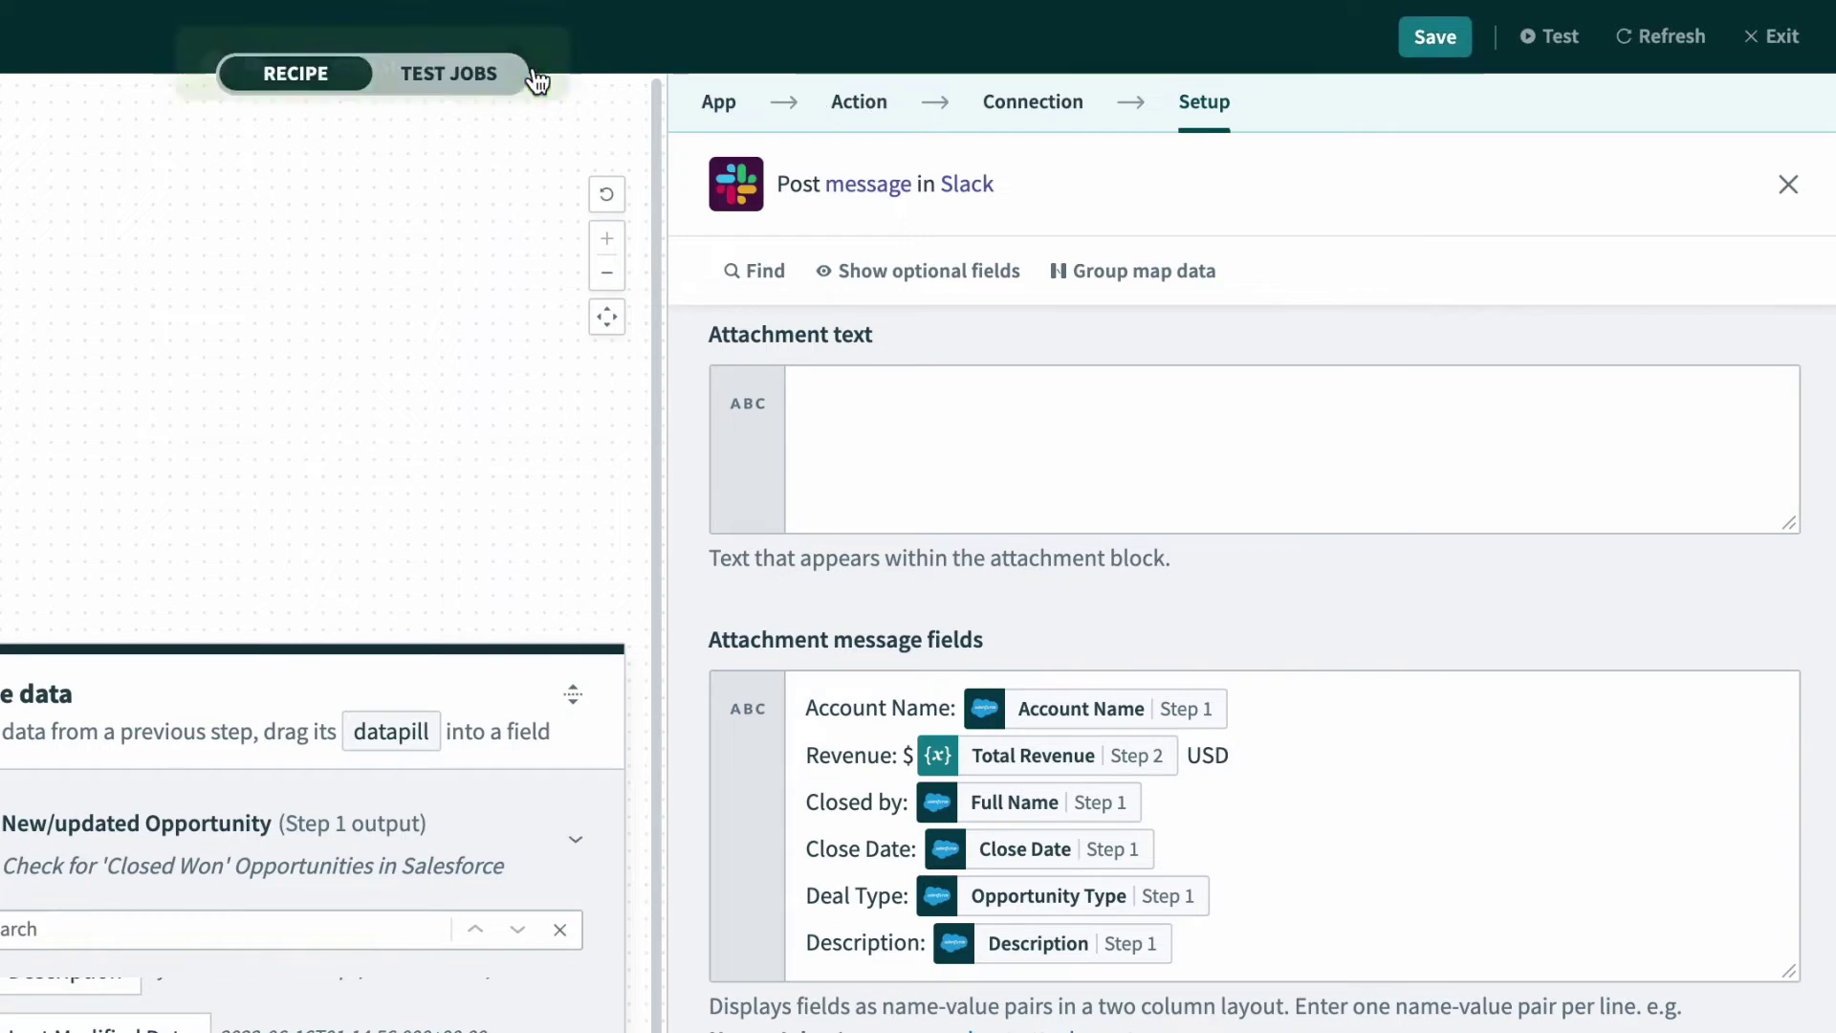
Repeat test job #2 on version 95 and view the Slack step's input with attachment fields.
left_click(457, 86)
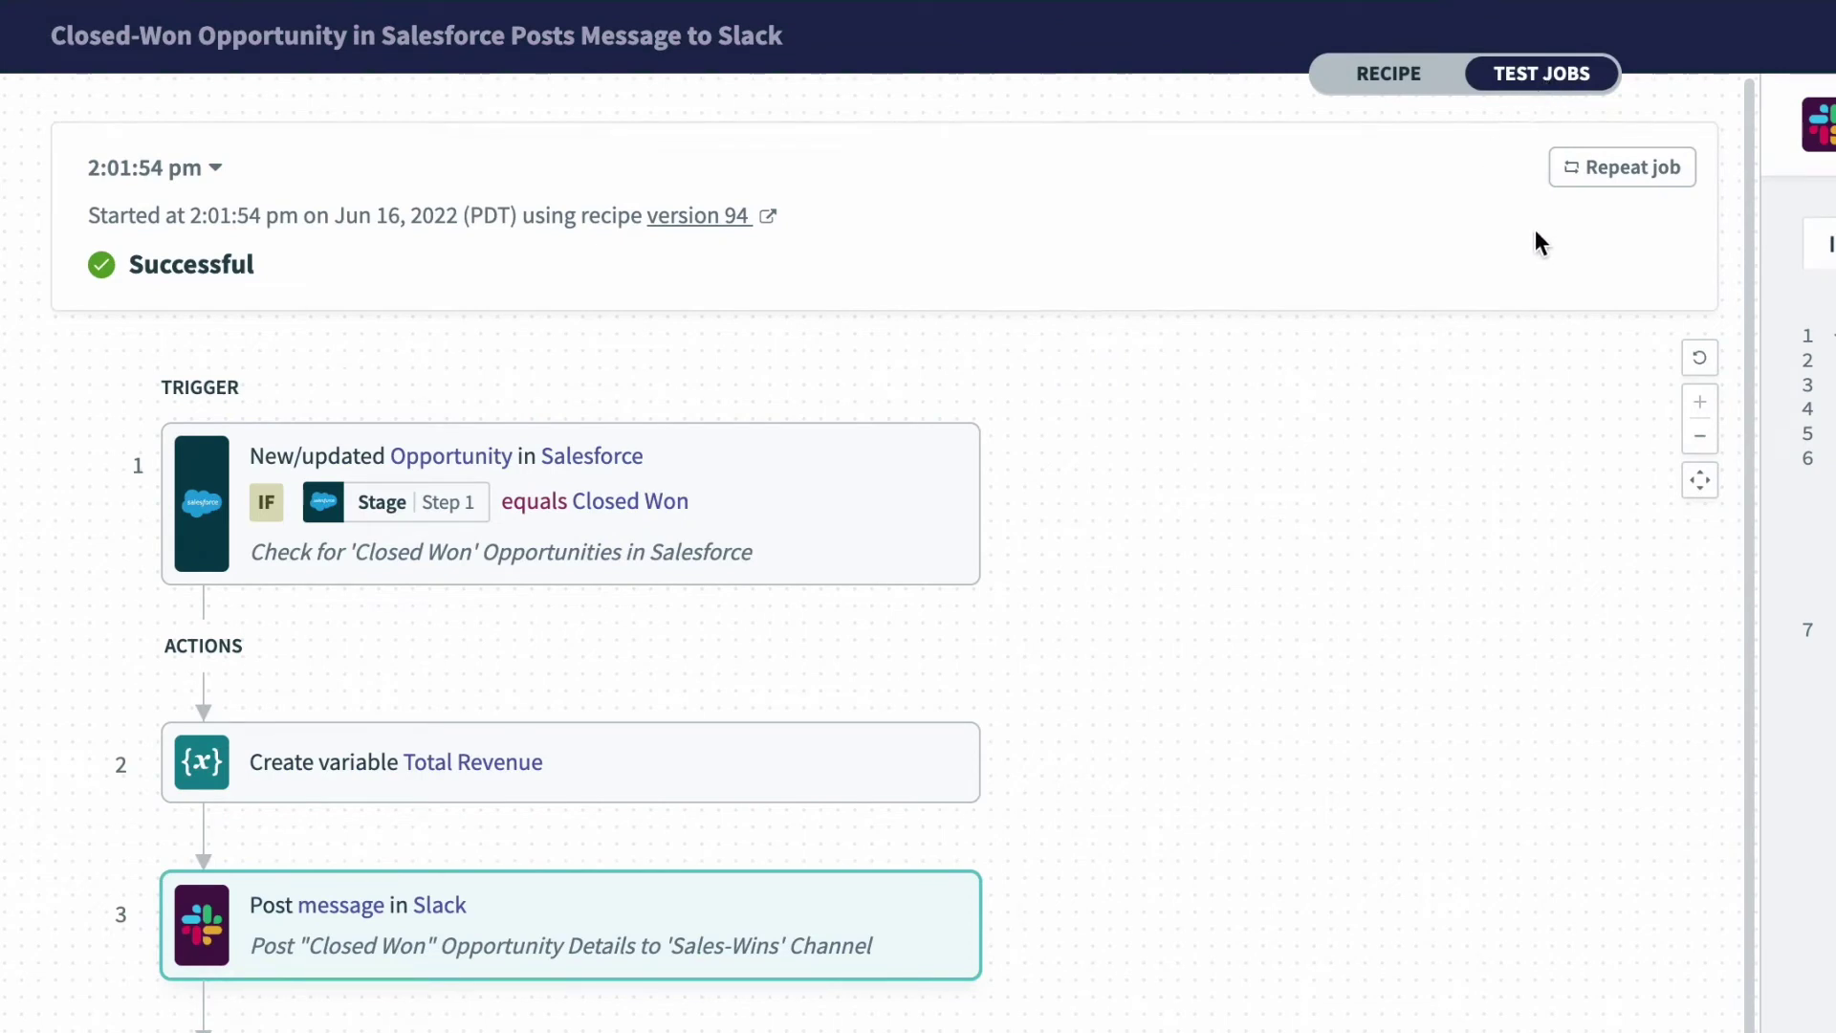
left_click(1630, 177)
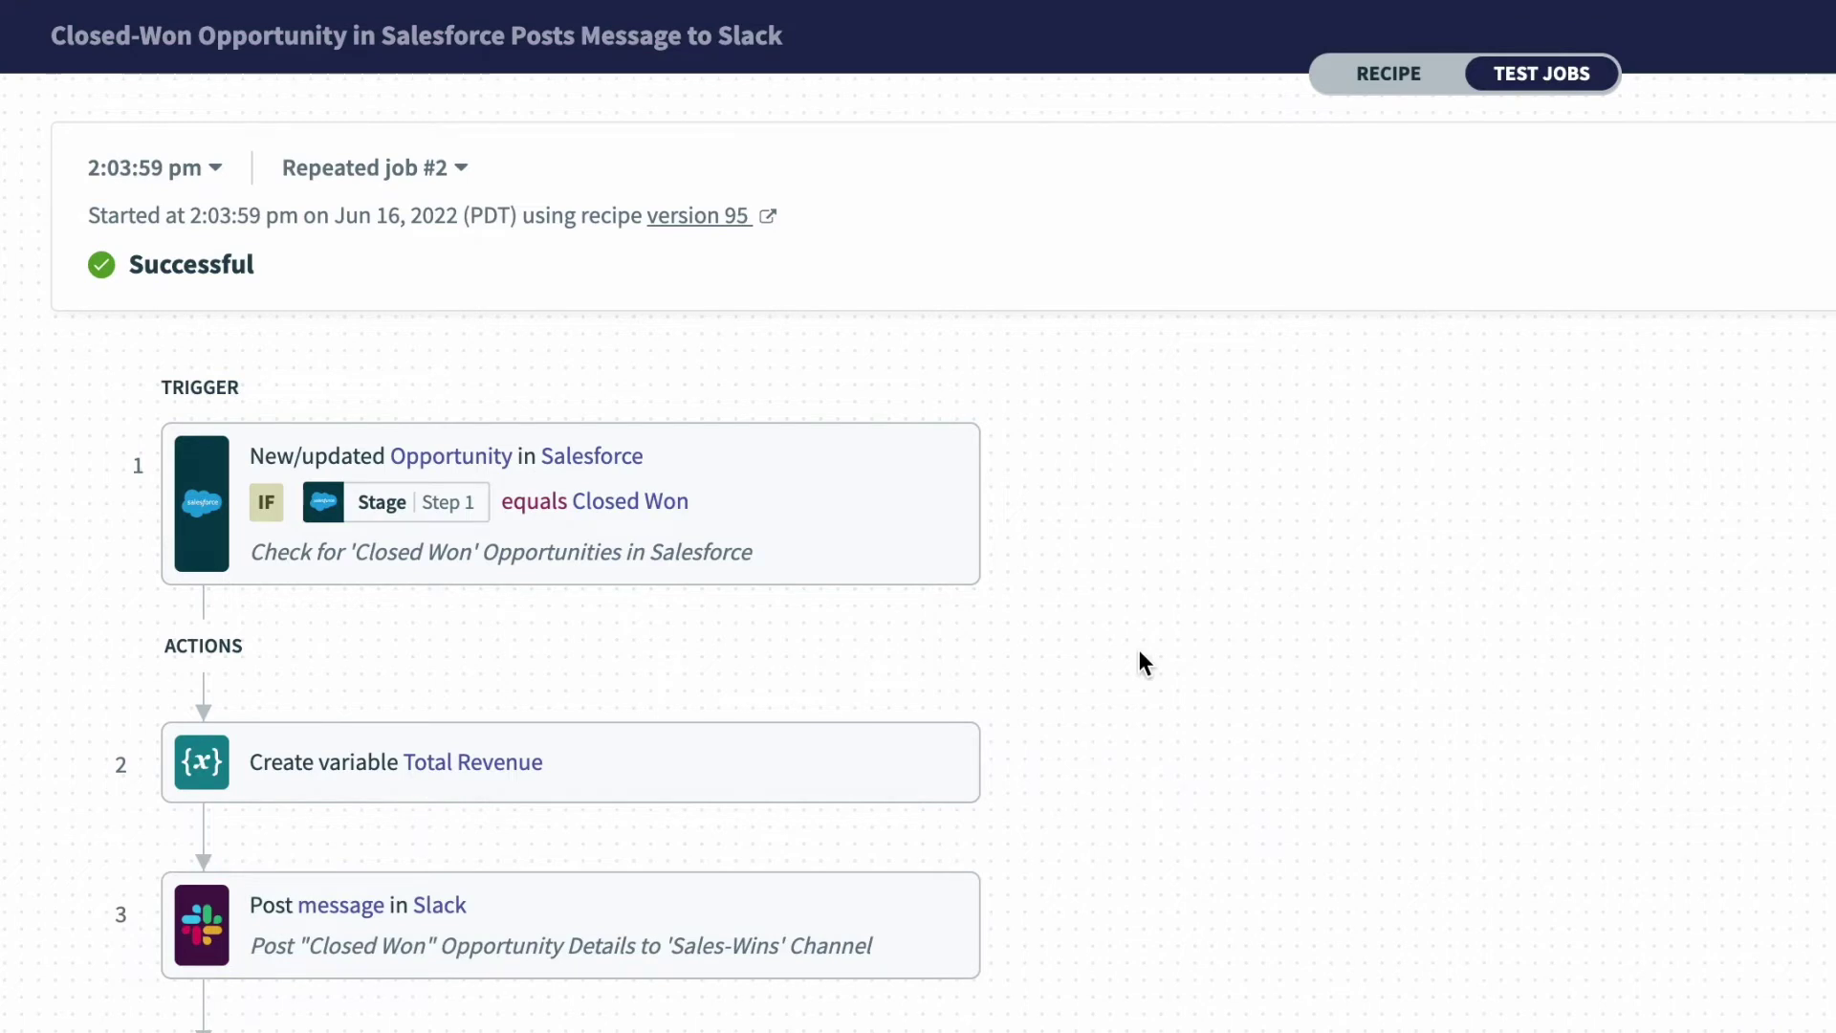
left_click(780, 916)
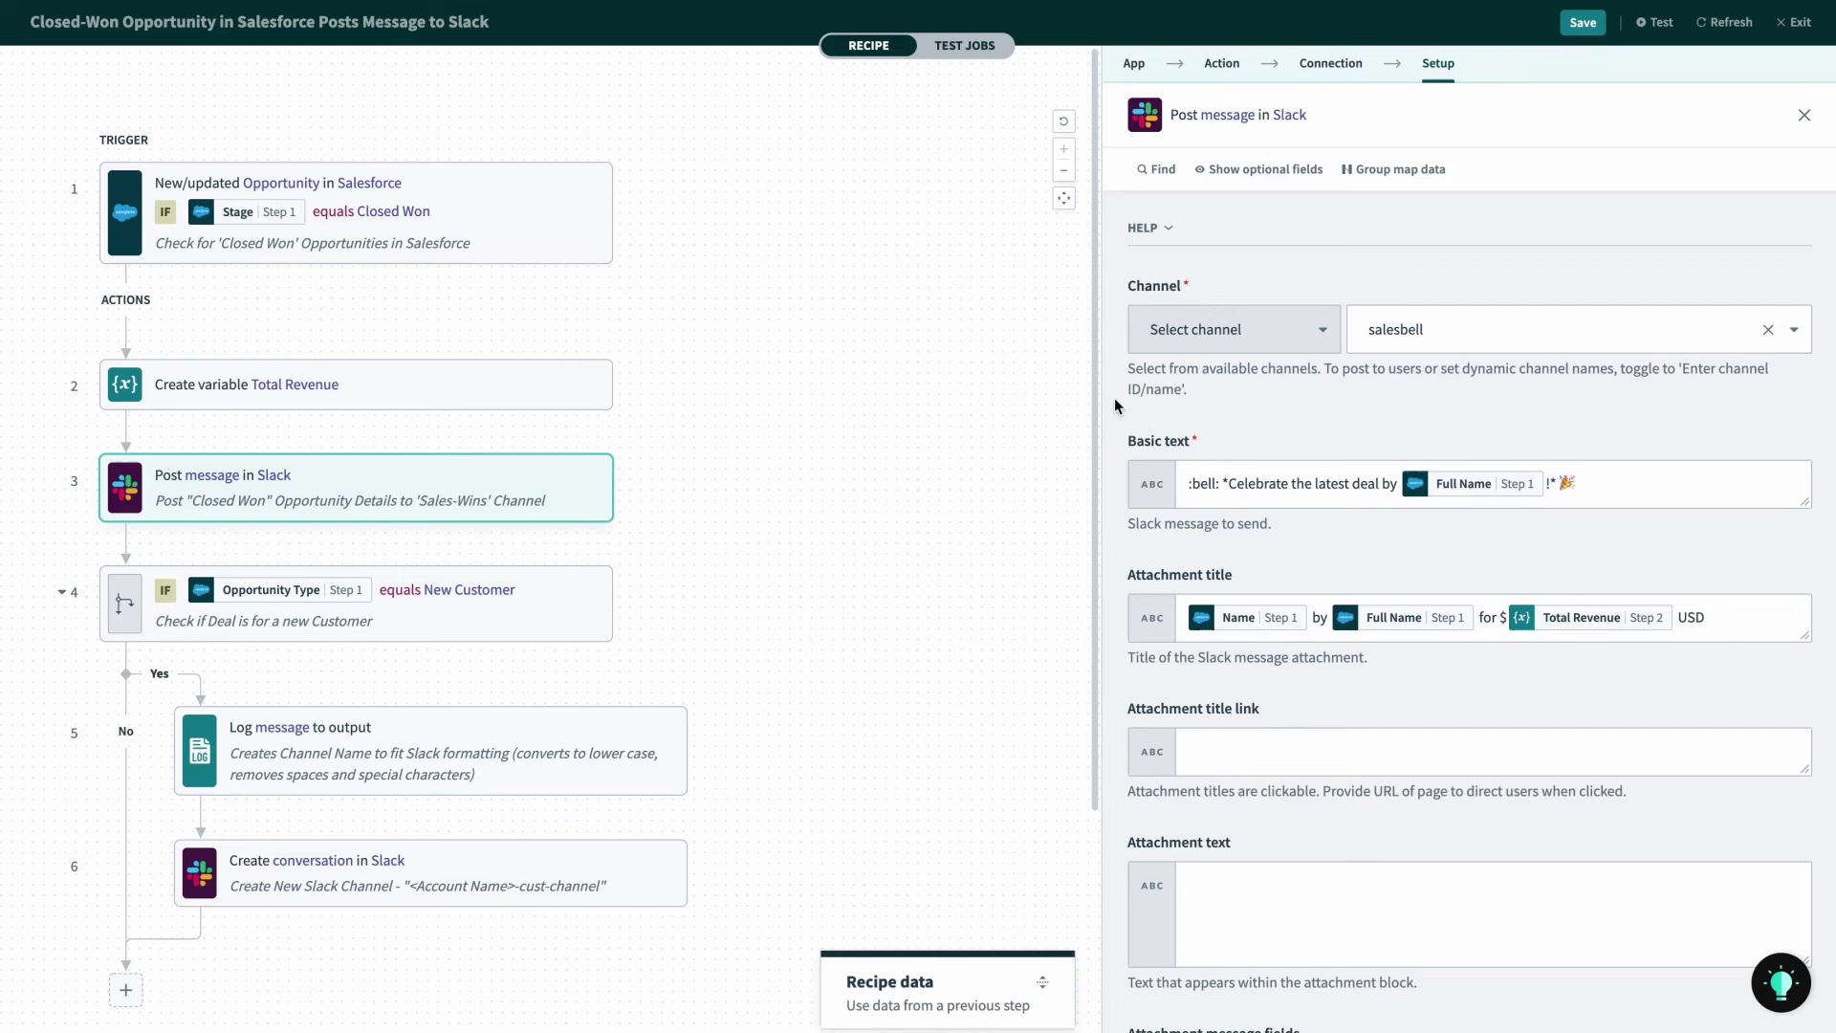
Set the Slack step's Attachment color to Good for a green message bar.
scroll(1115, 397, "down", 5)
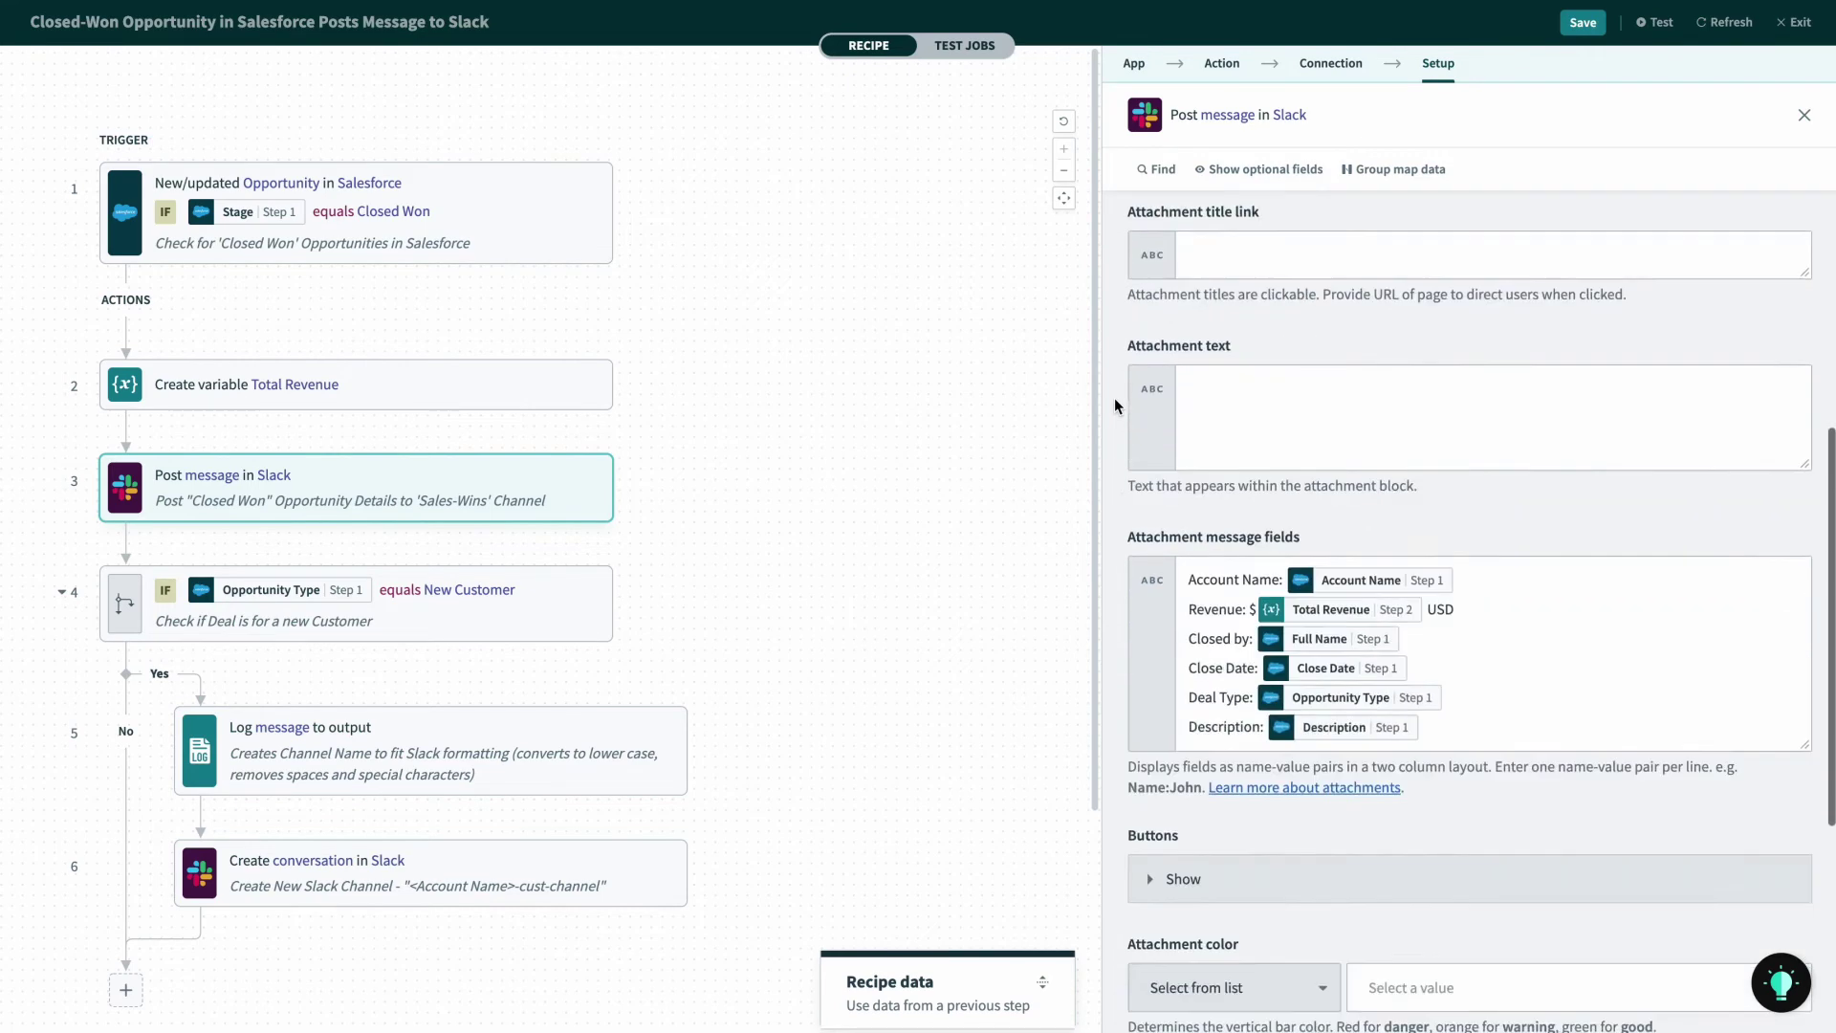
scroll(1115, 397, "down", 2)
scroll(1115, 398, "down", 3)
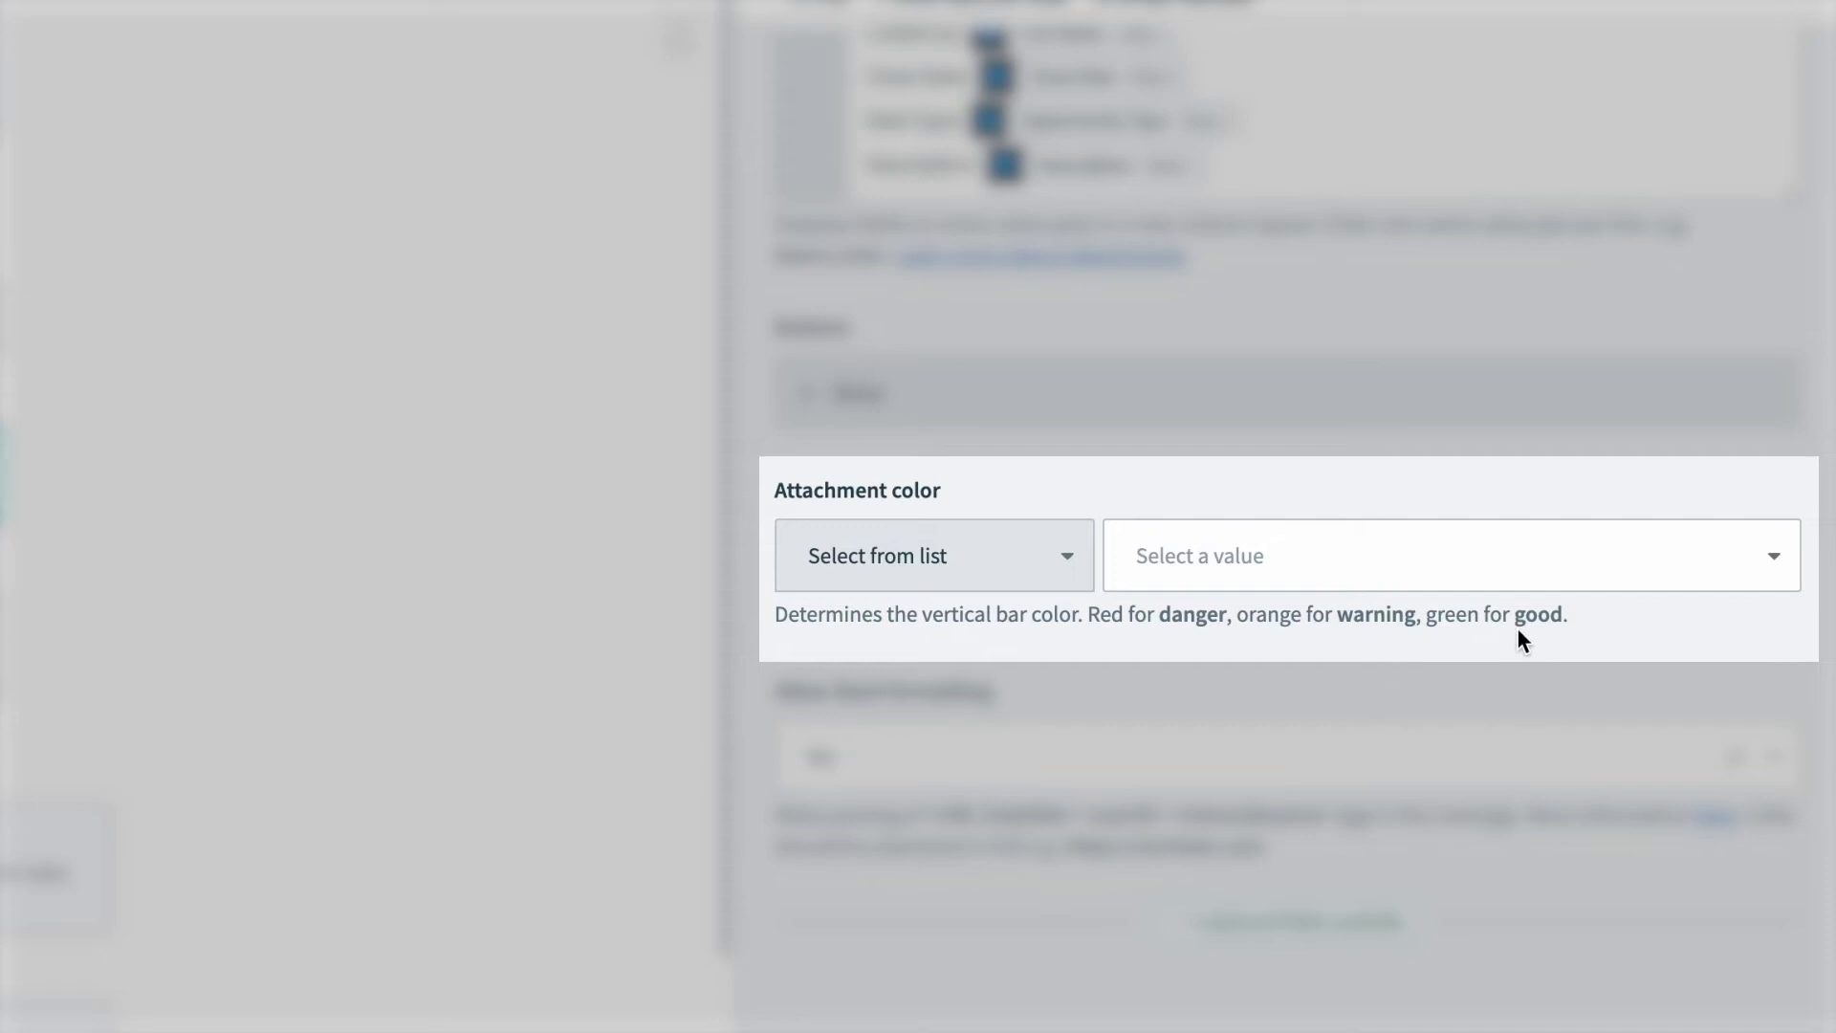
left_click(1532, 571)
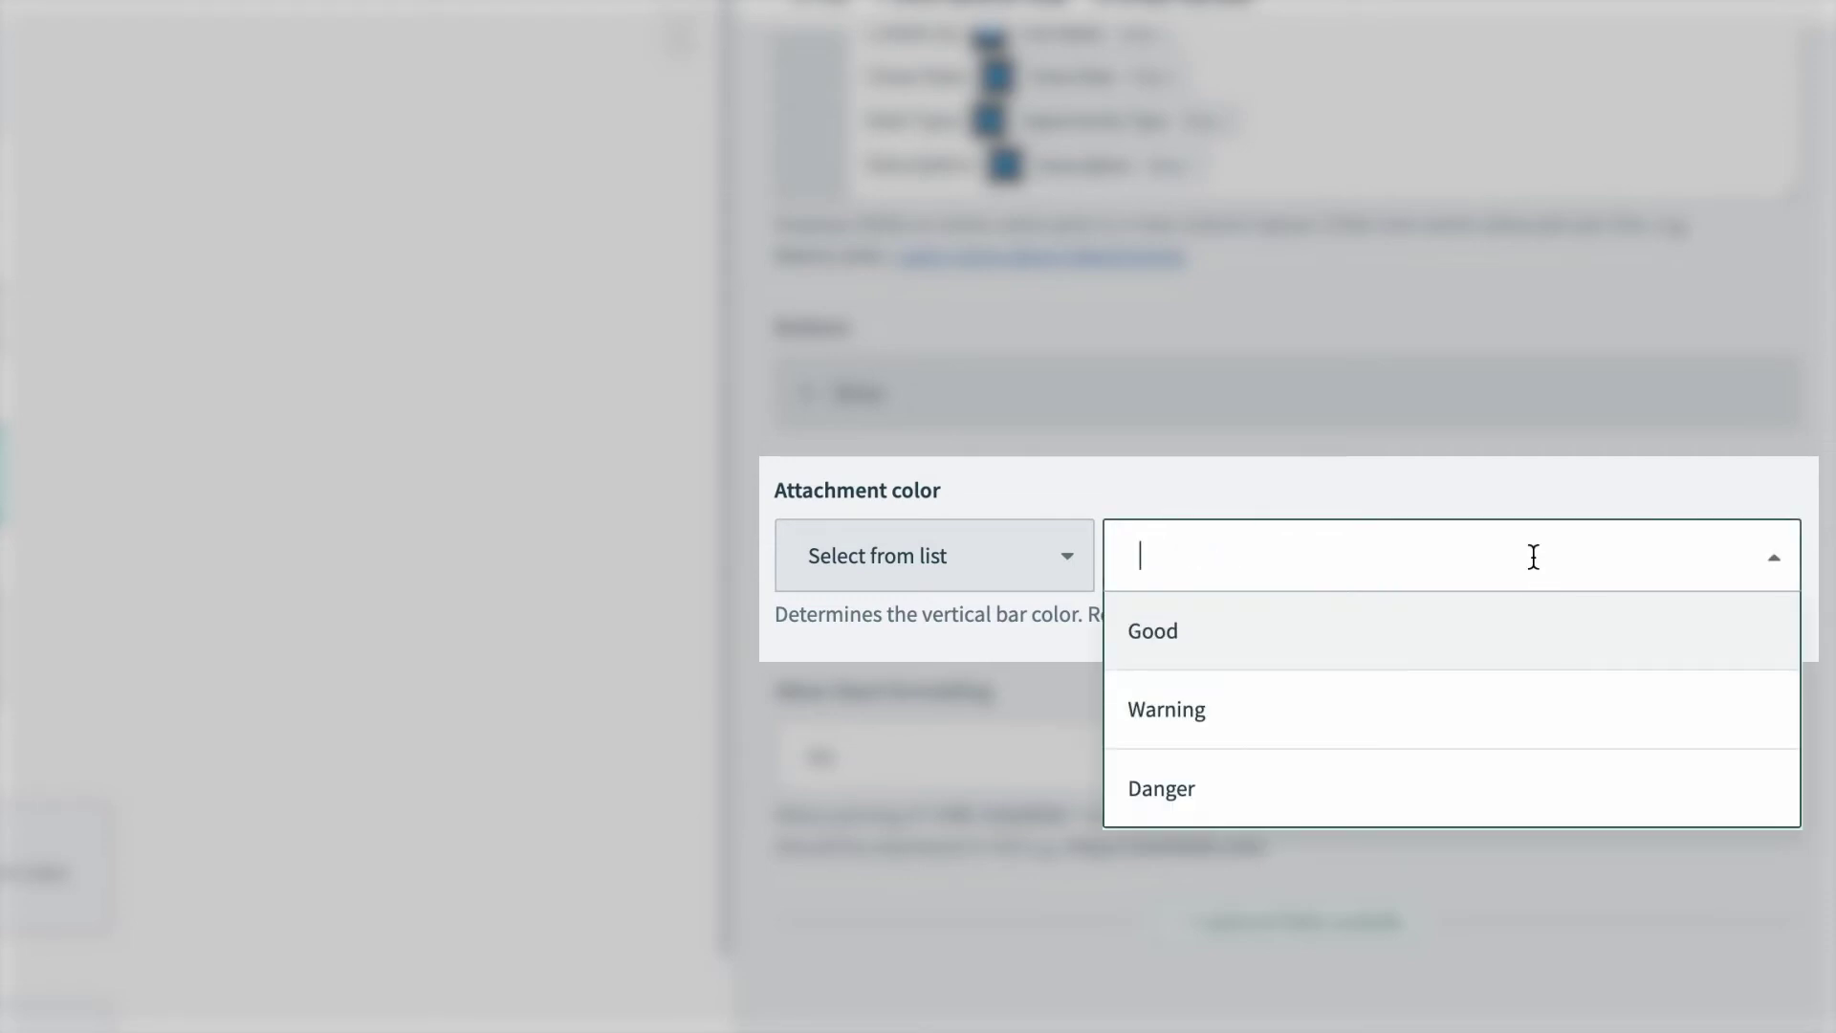
left_click(1342, 627)
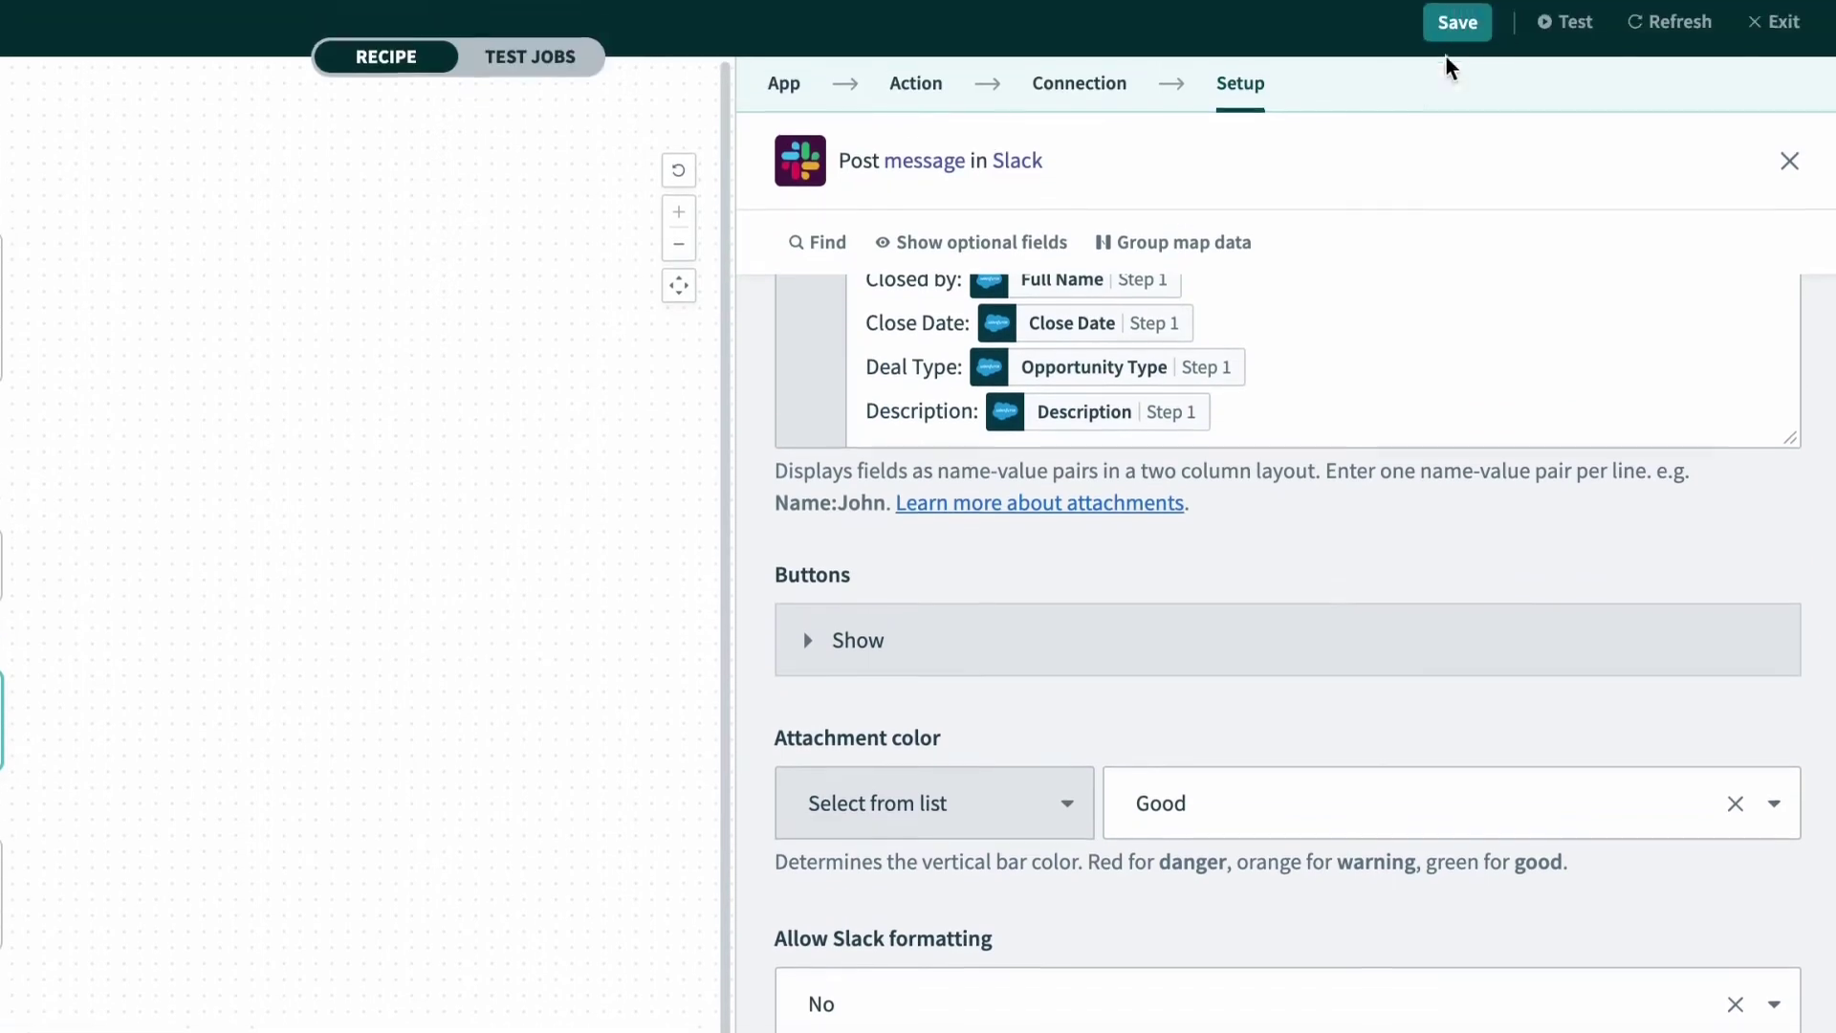
Save the recipe, rerun the test job, and inspect the Slack post step's input.
left_click(1456, 24)
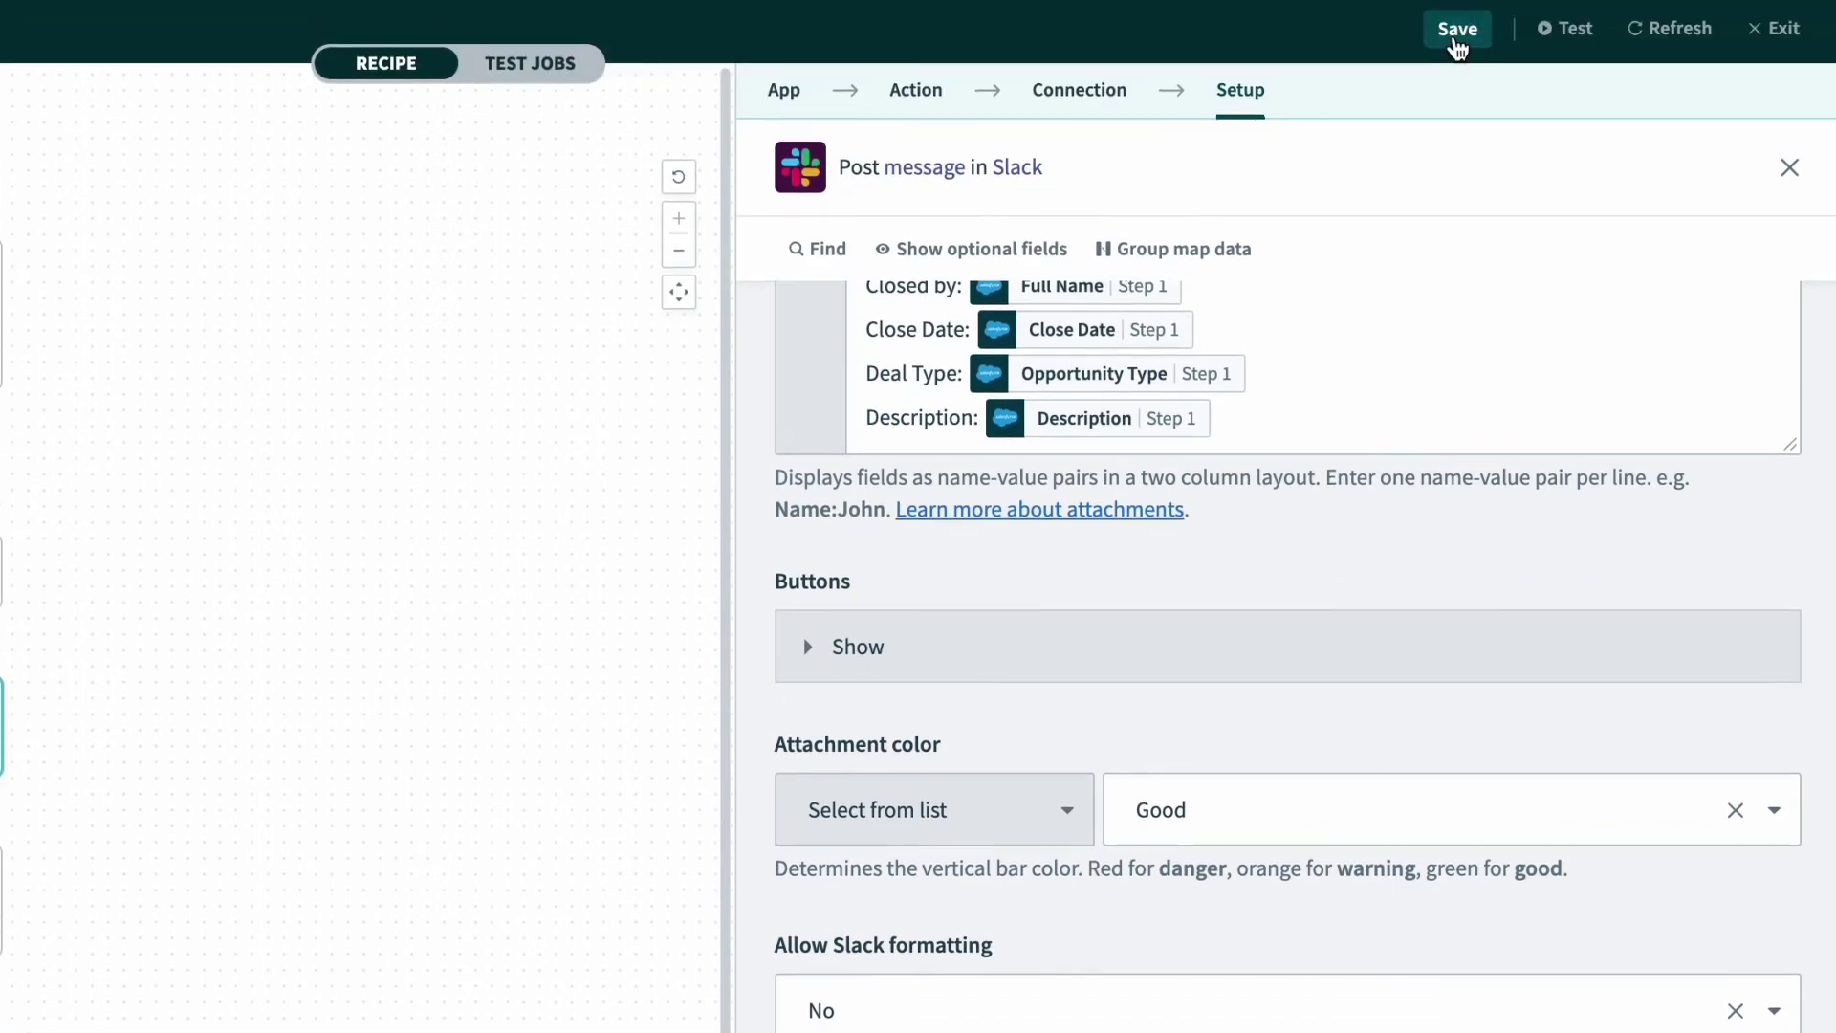
left_click(616, 62)
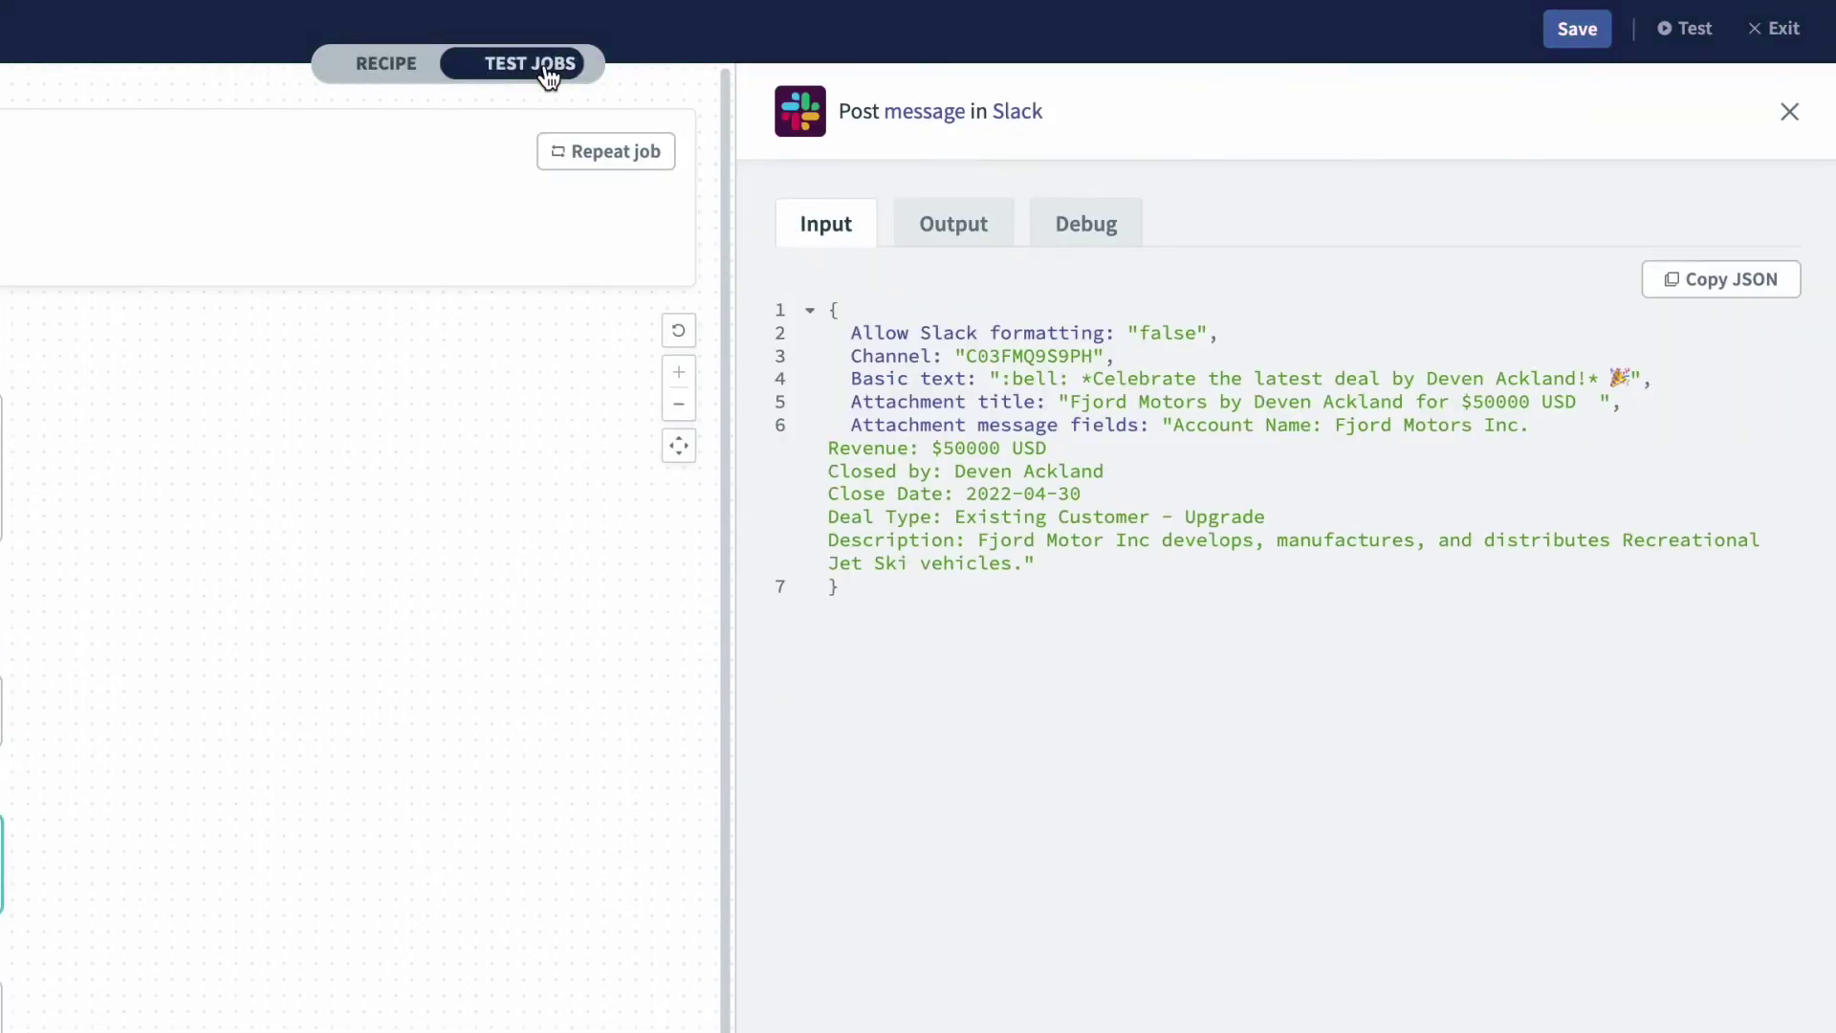
left_click(1512, 156)
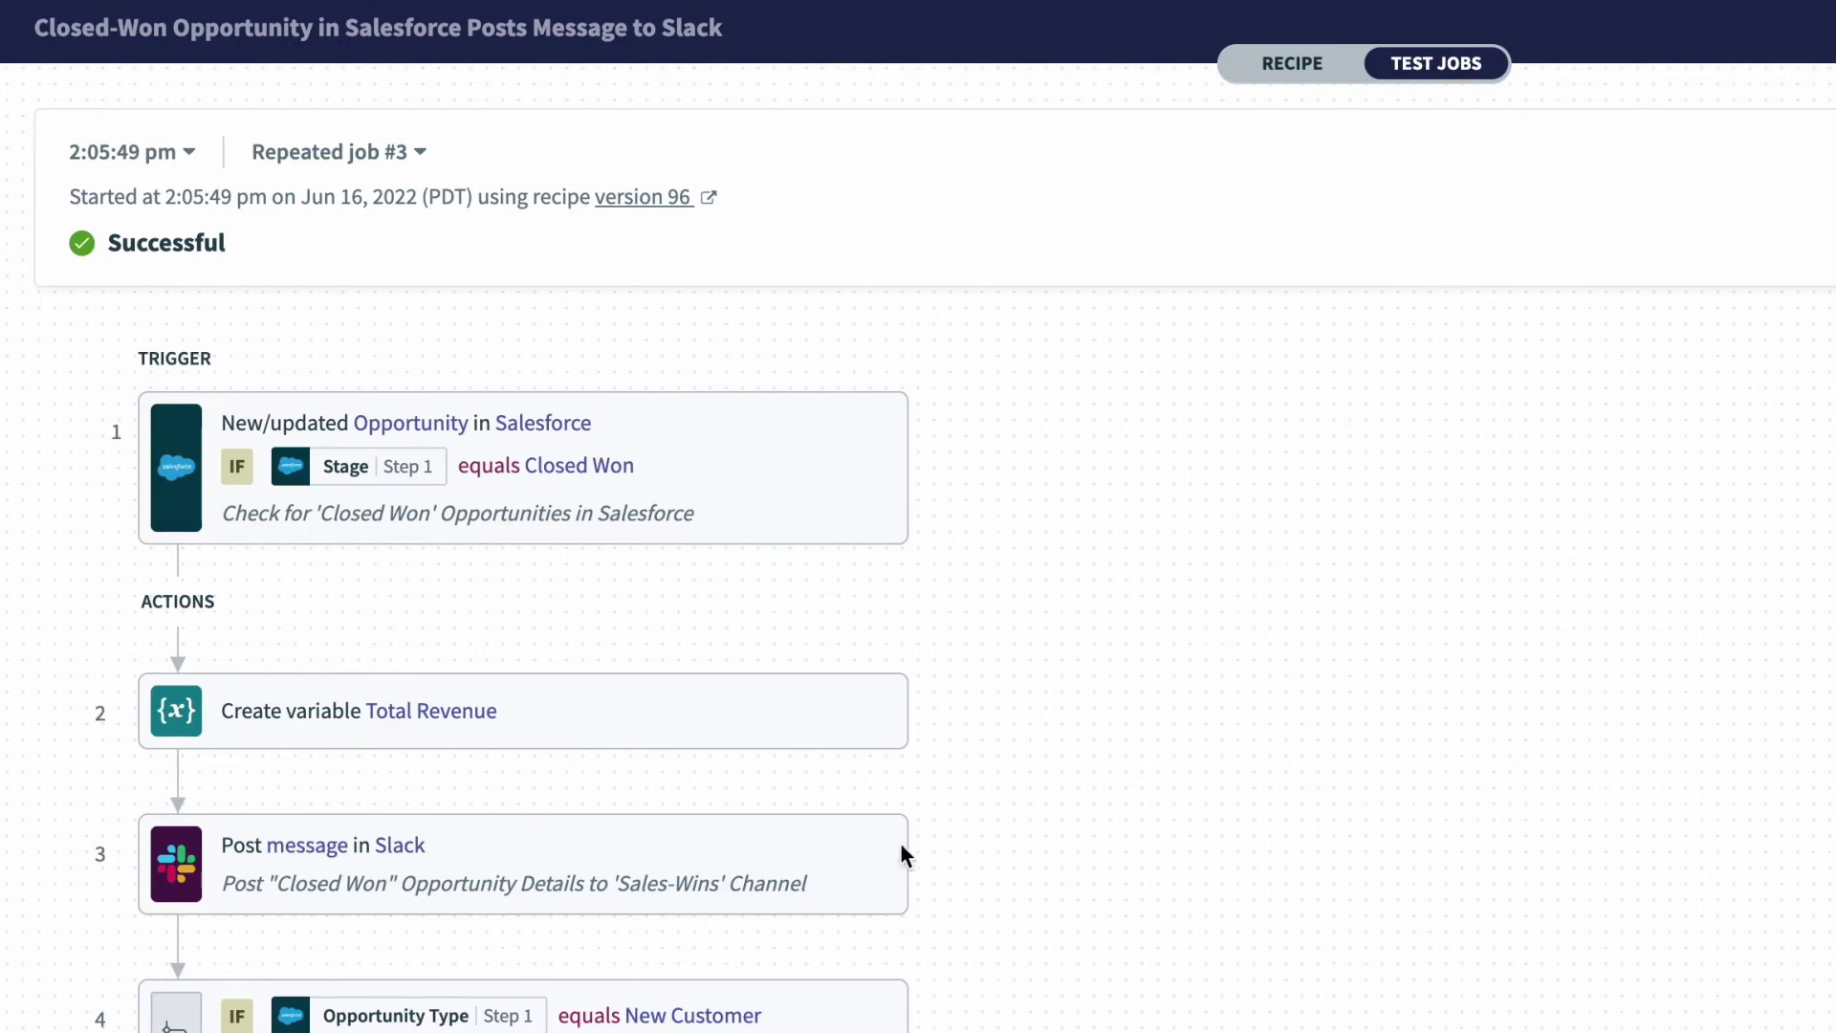
left_click(794, 867)
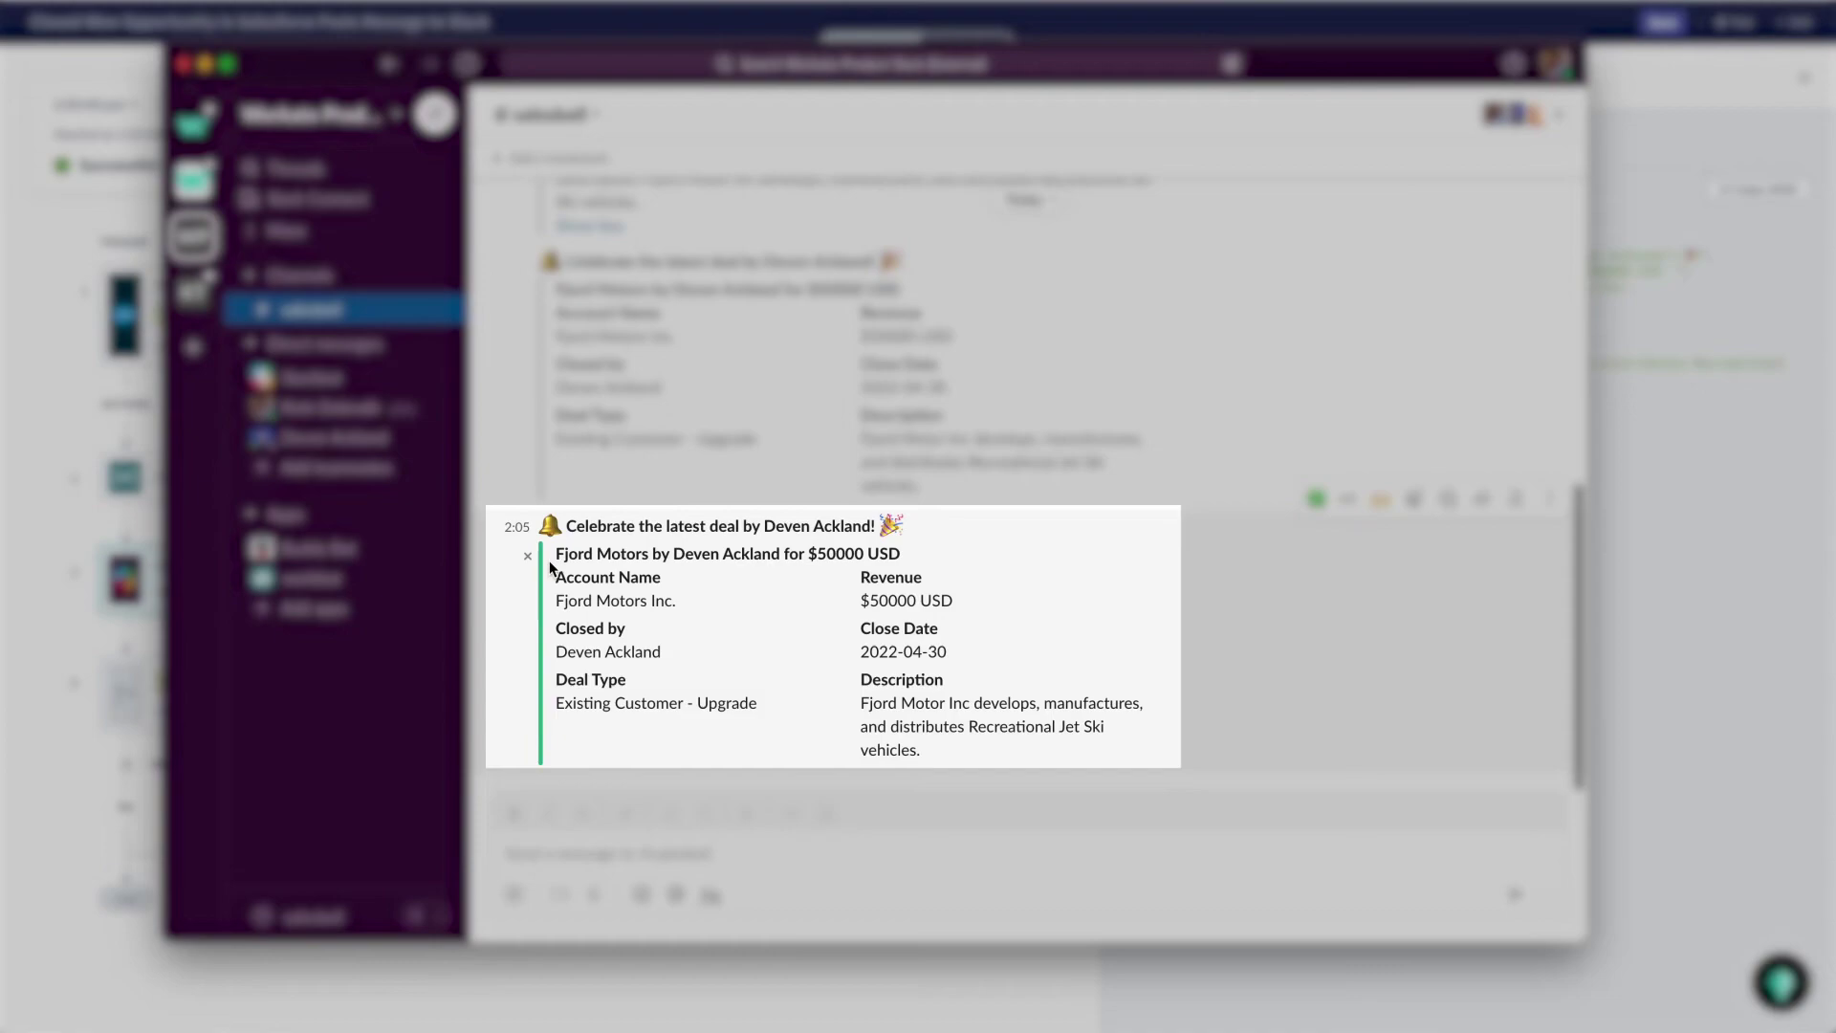
Scroll the Slack step setup down to the empty Attachment title link field.
scroll(1112, 408, "down", 3)
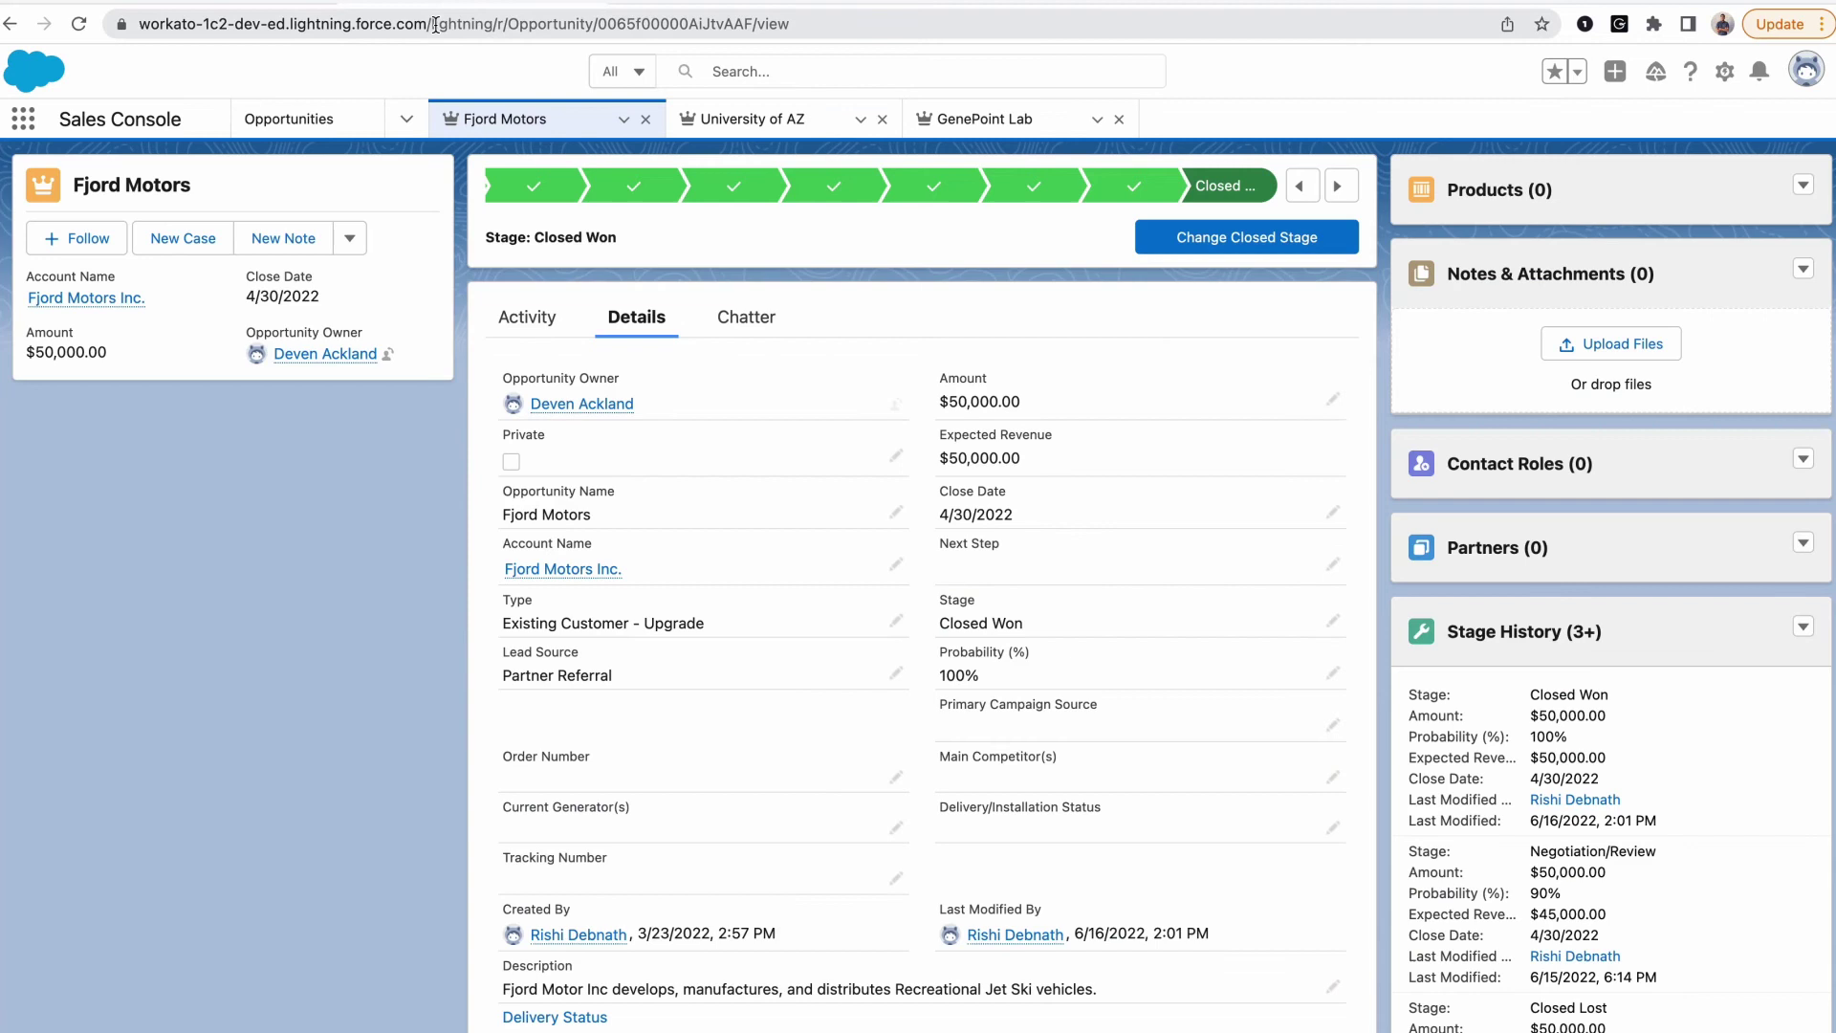
Select the Fjord Motors opportunity's full URL in the Salesforce address bar.
left_click(435, 24)
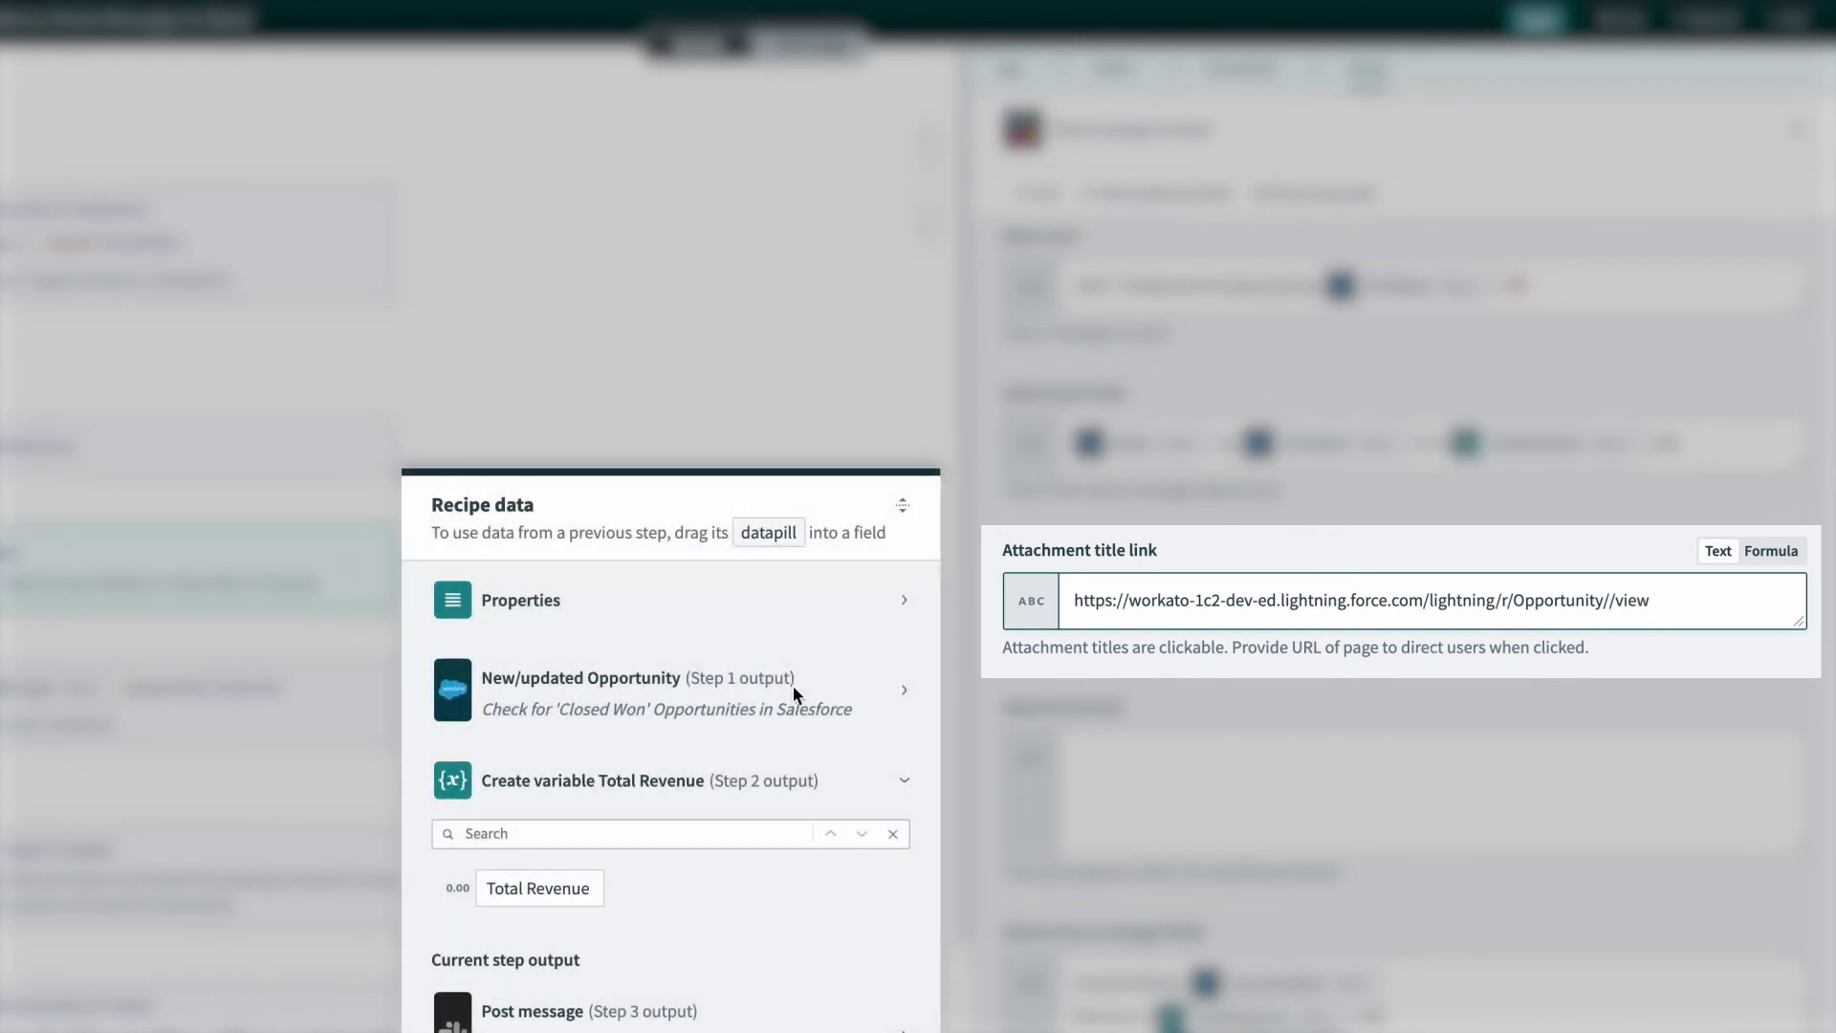
Insert the Opportunity ID datapill into the Attachment title link URL and save the recipe.
left_click(727, 698)
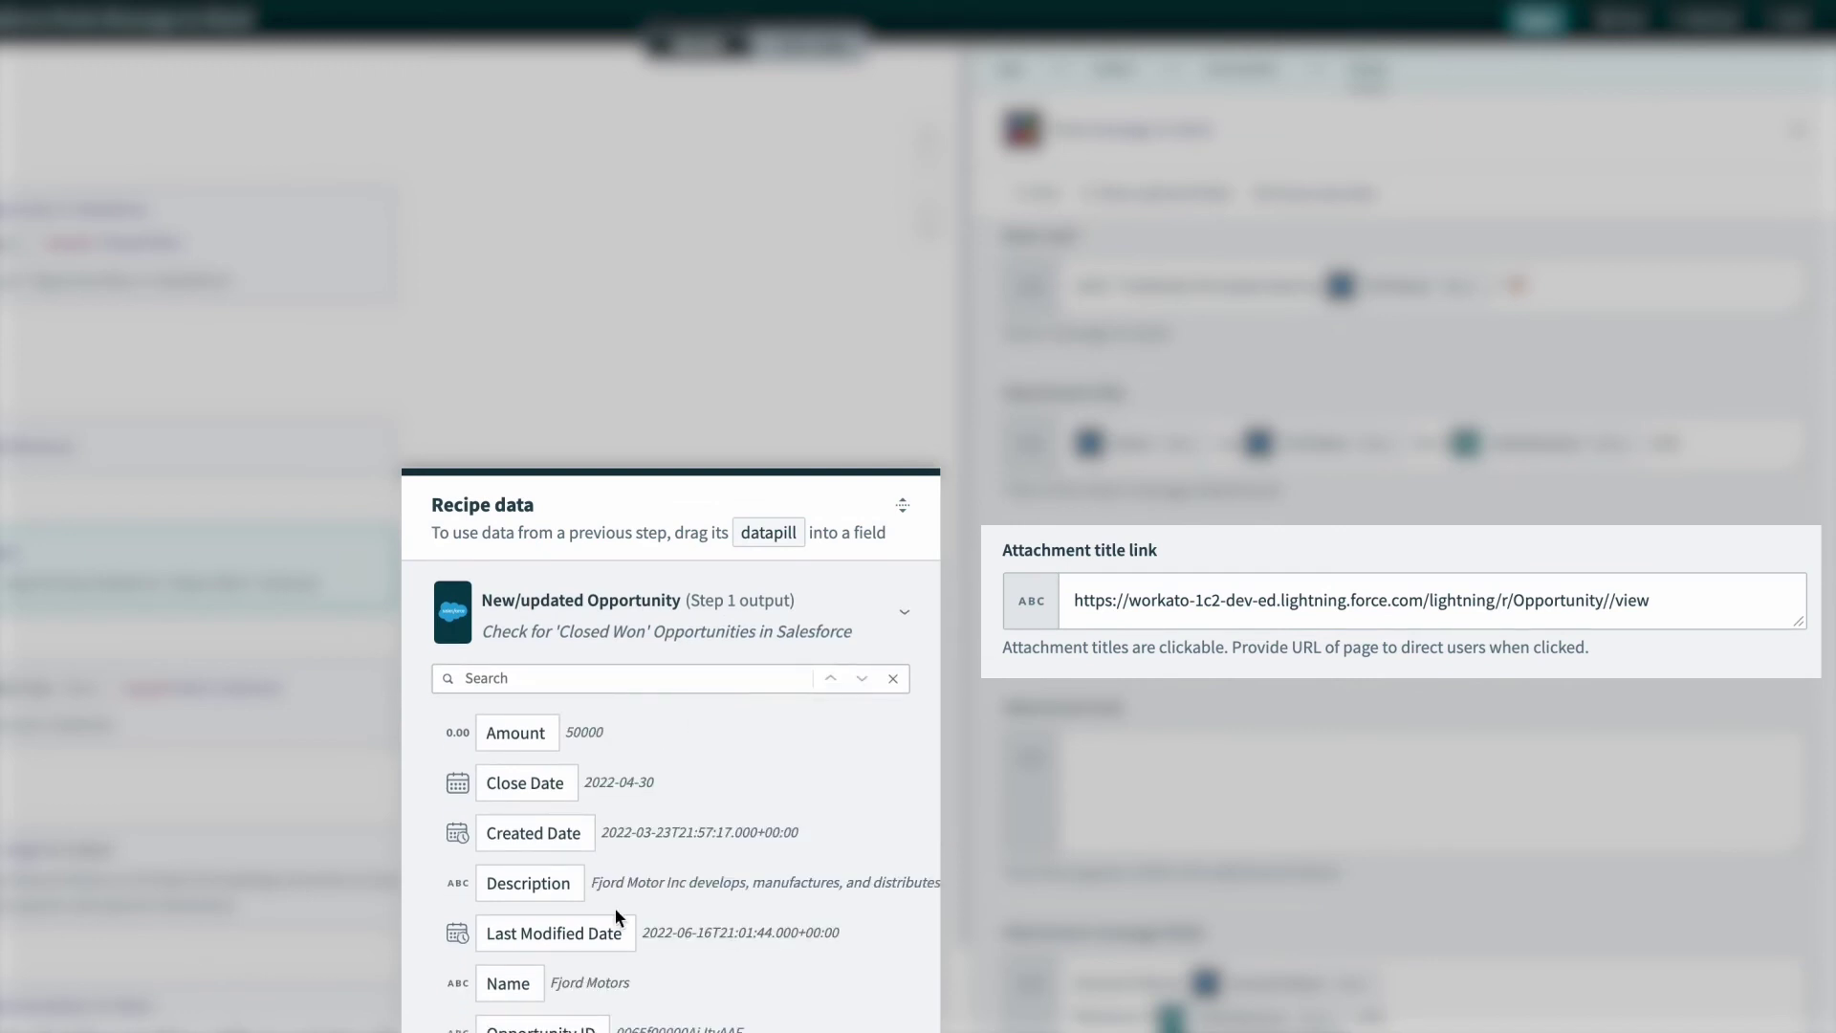
scroll(609, 1016, "down", 1)
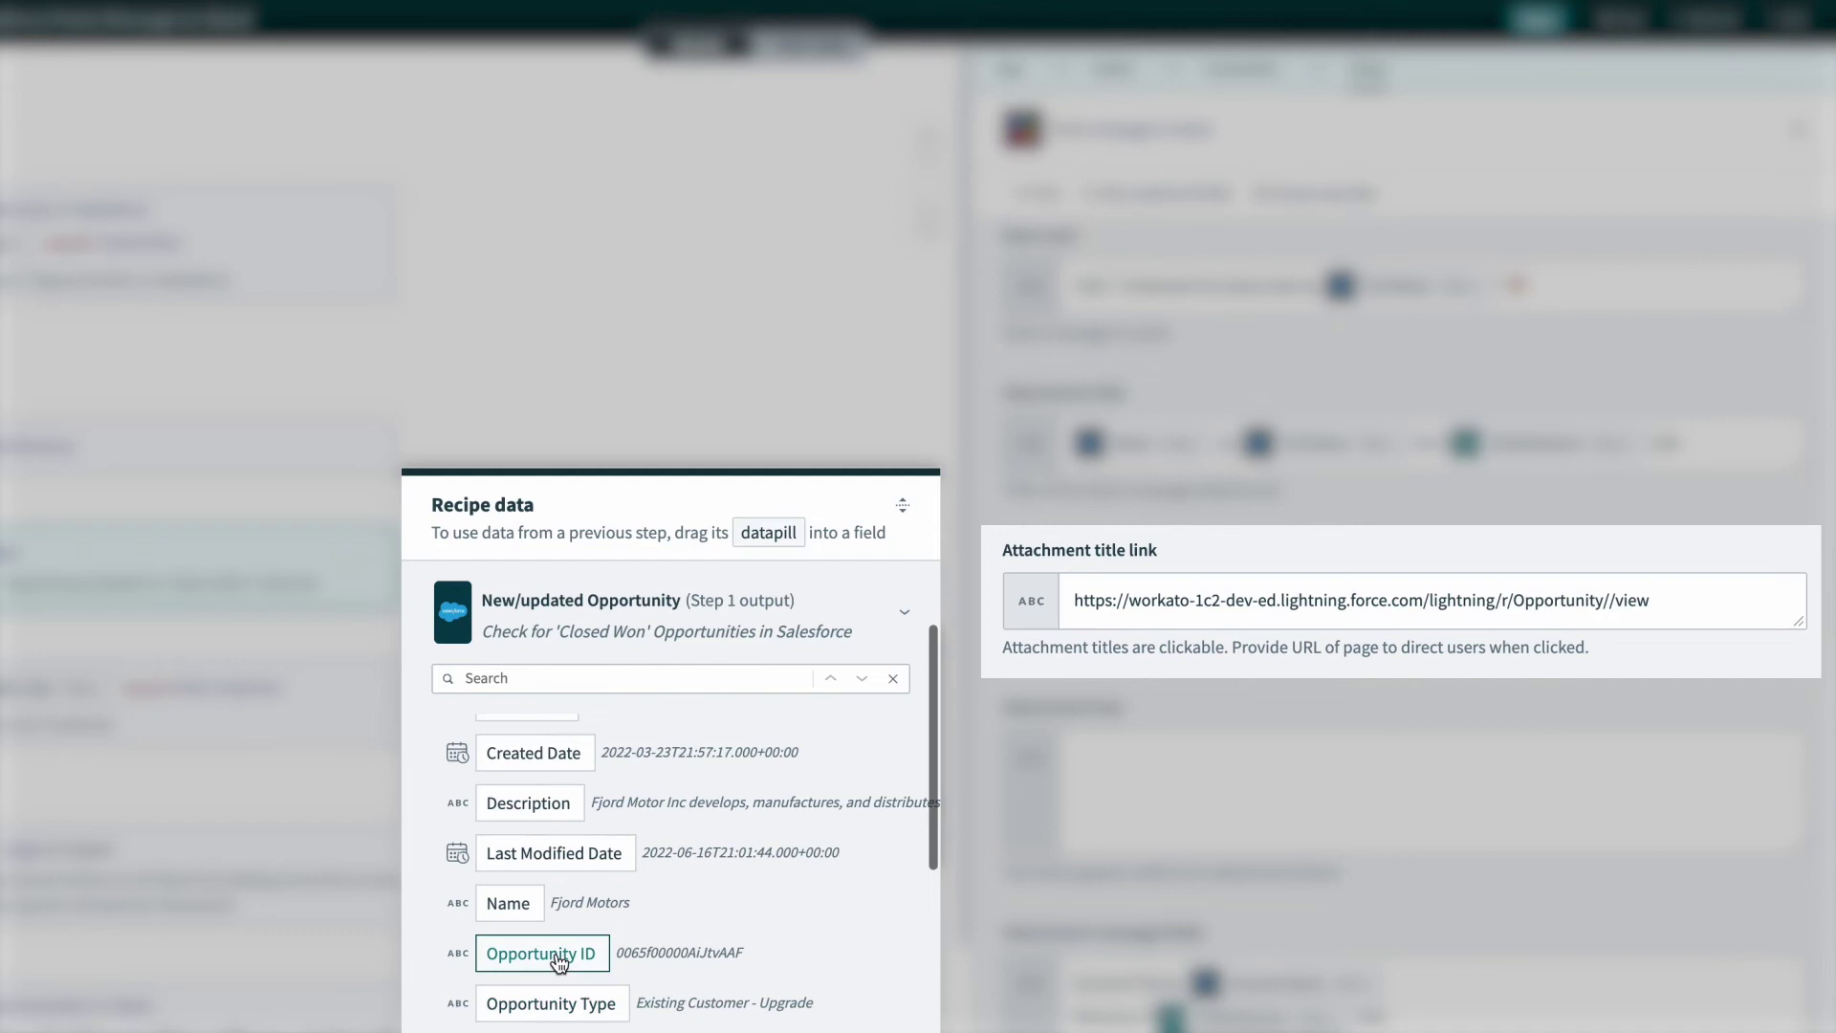
left_click(560, 956)
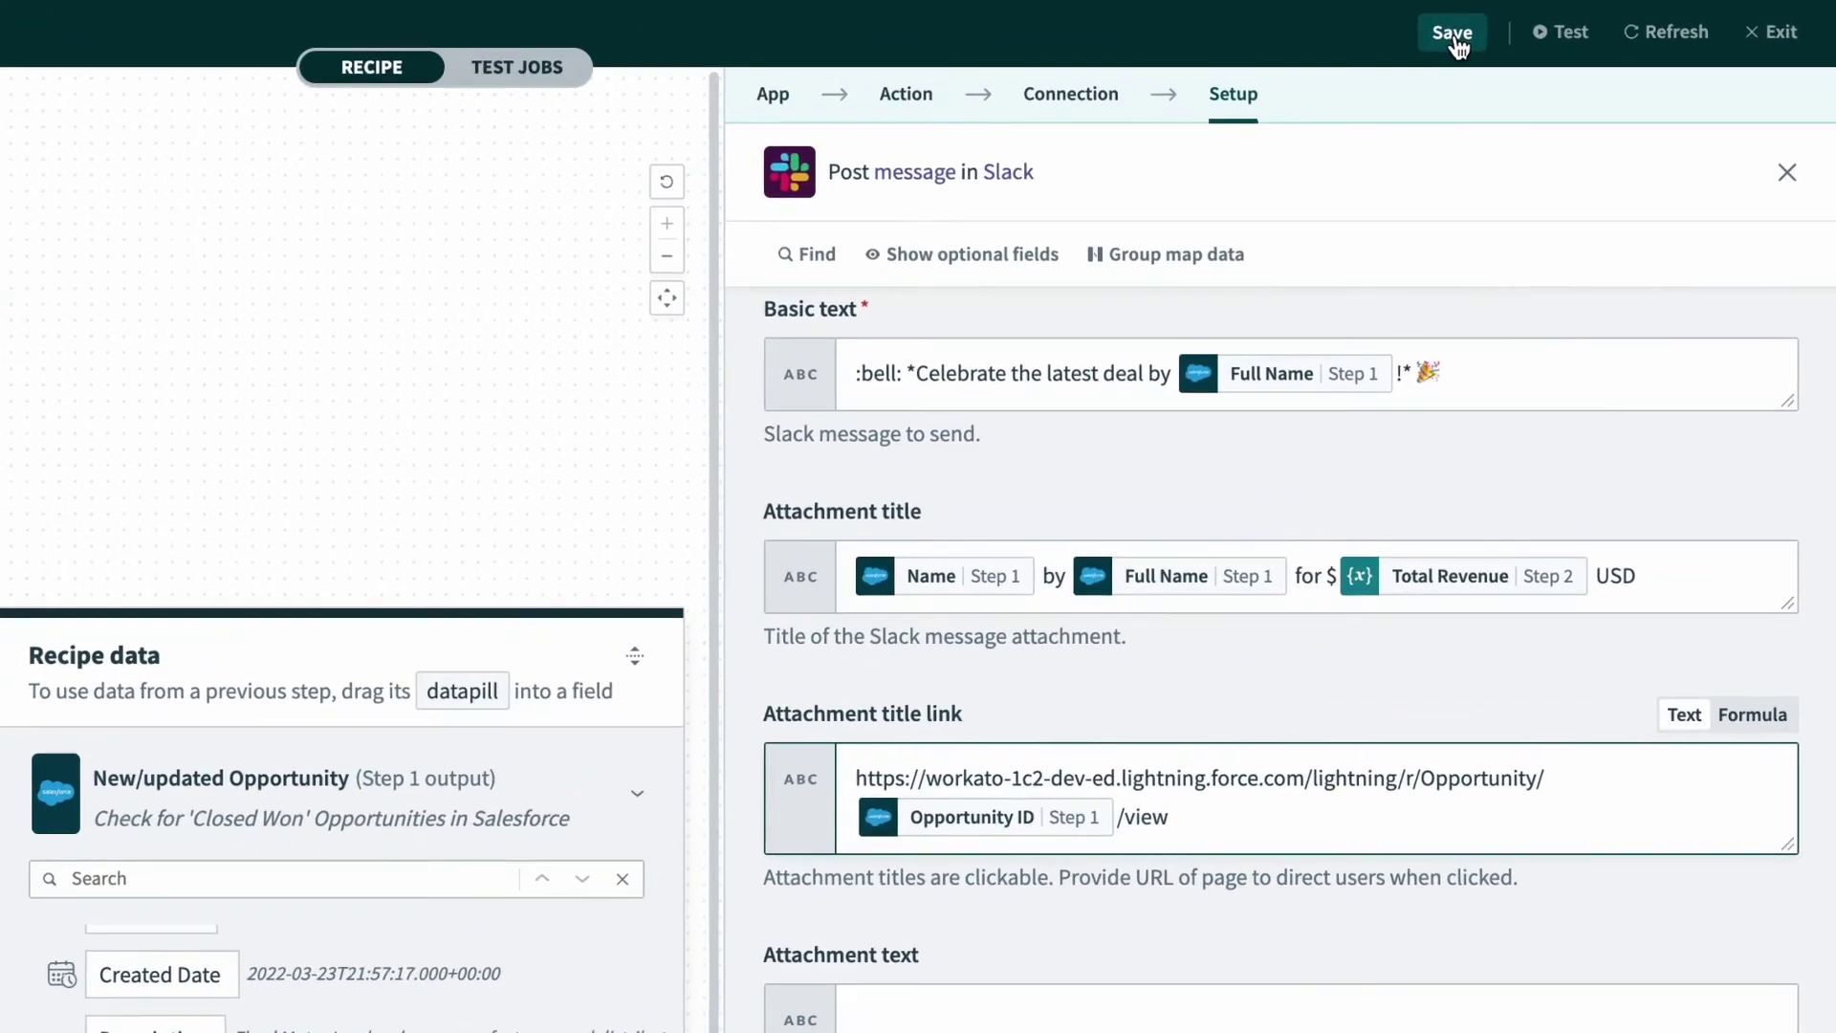
left_click(1449, 39)
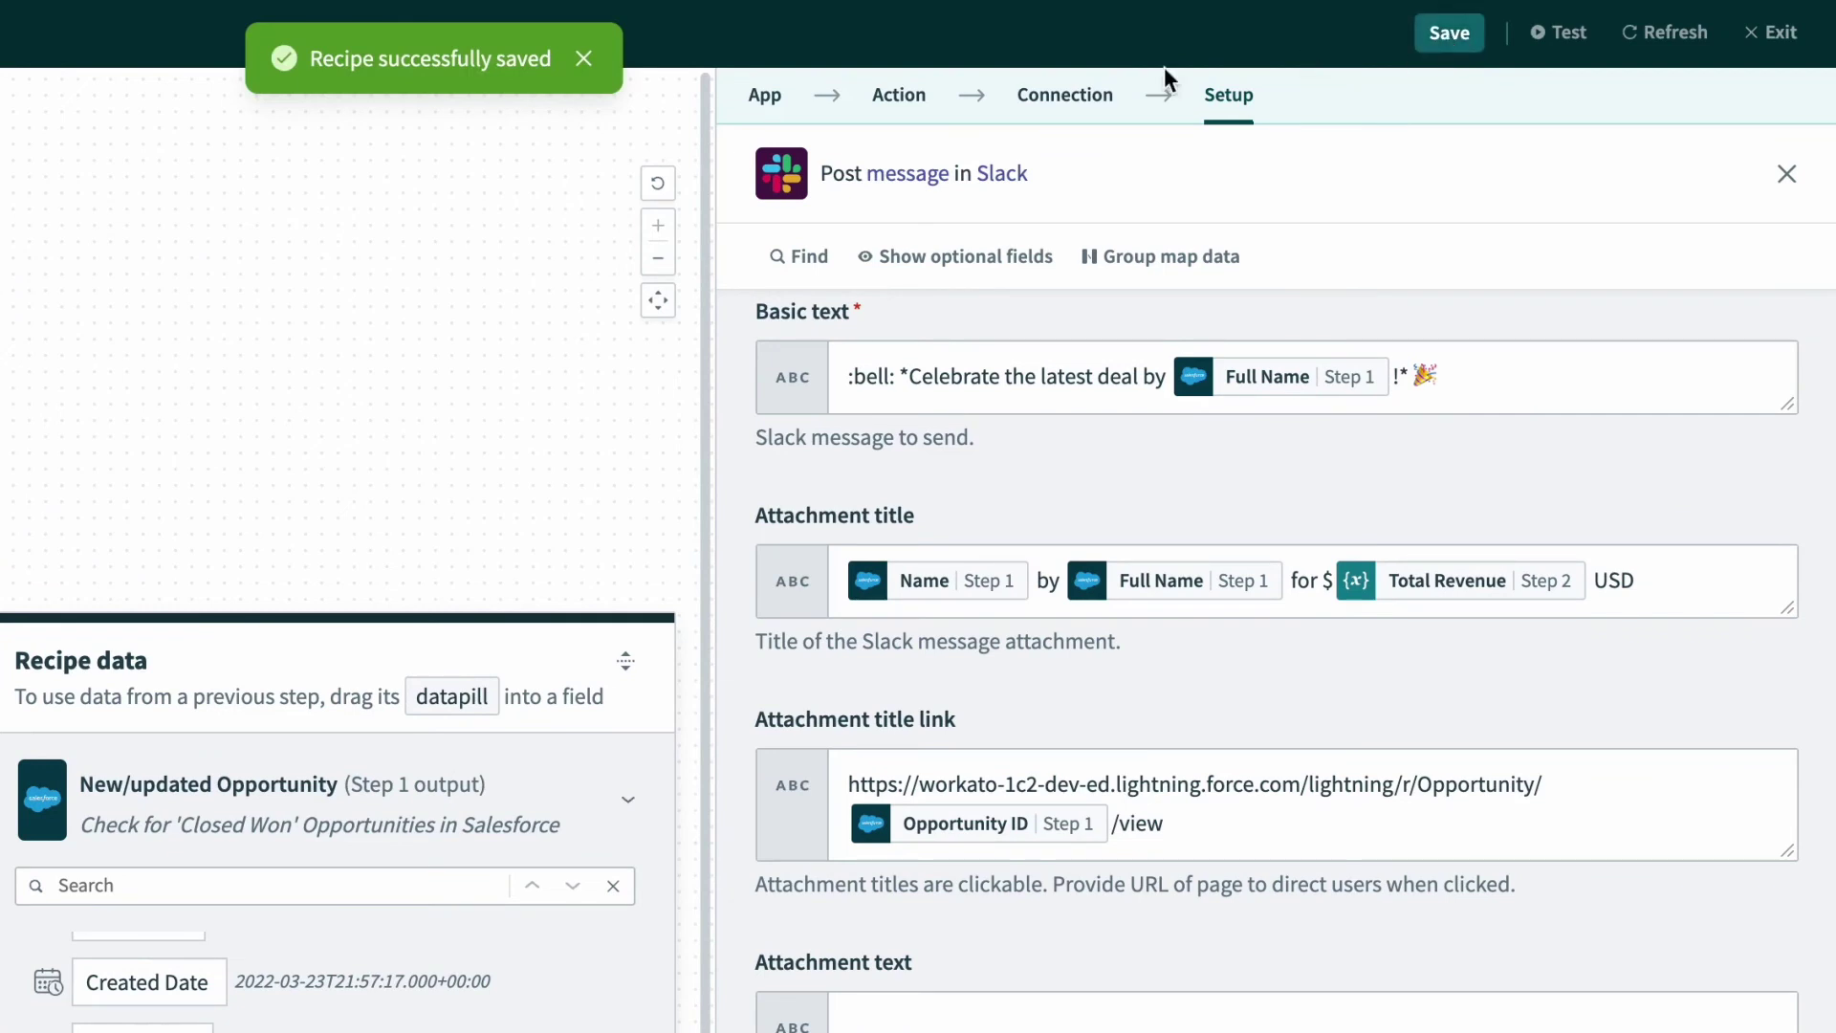
Mark the University of AZ opportunity Closed Won in Salesforce, then test the recipe.
left_click(584, 60)
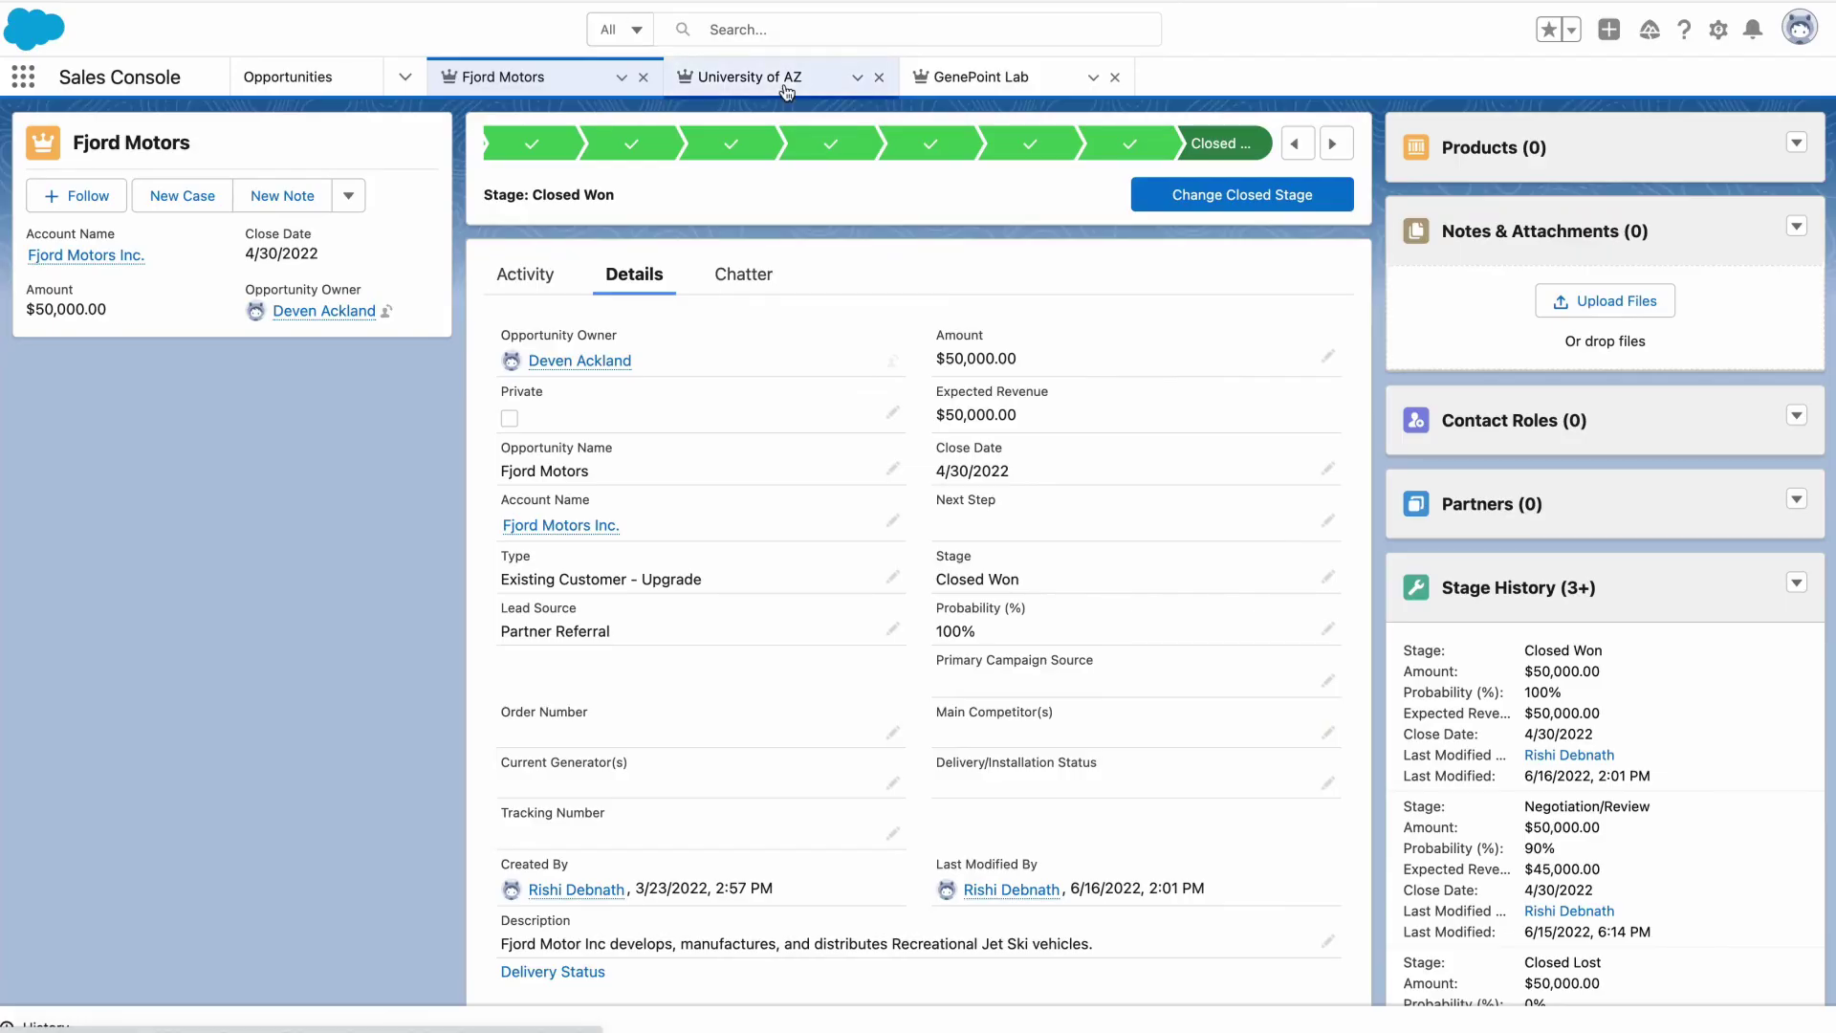
left_click(782, 88)
left_click(637, 316)
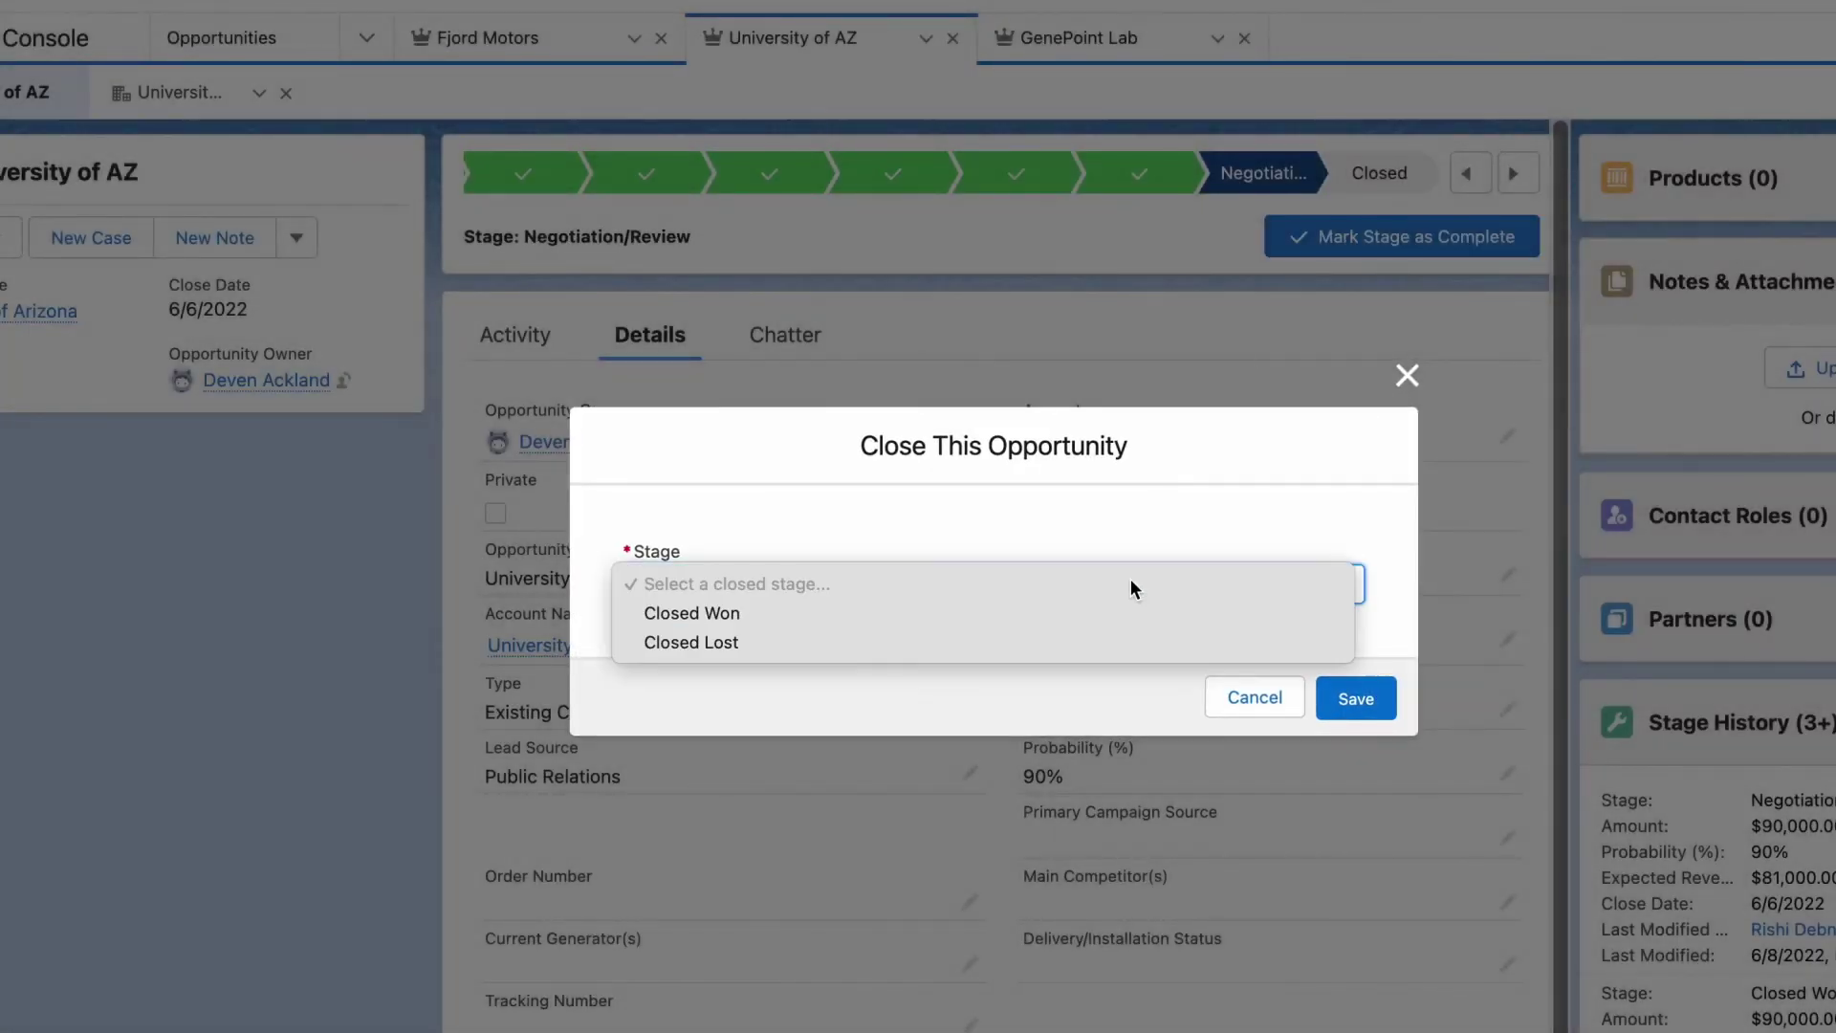
left_click(1117, 608)
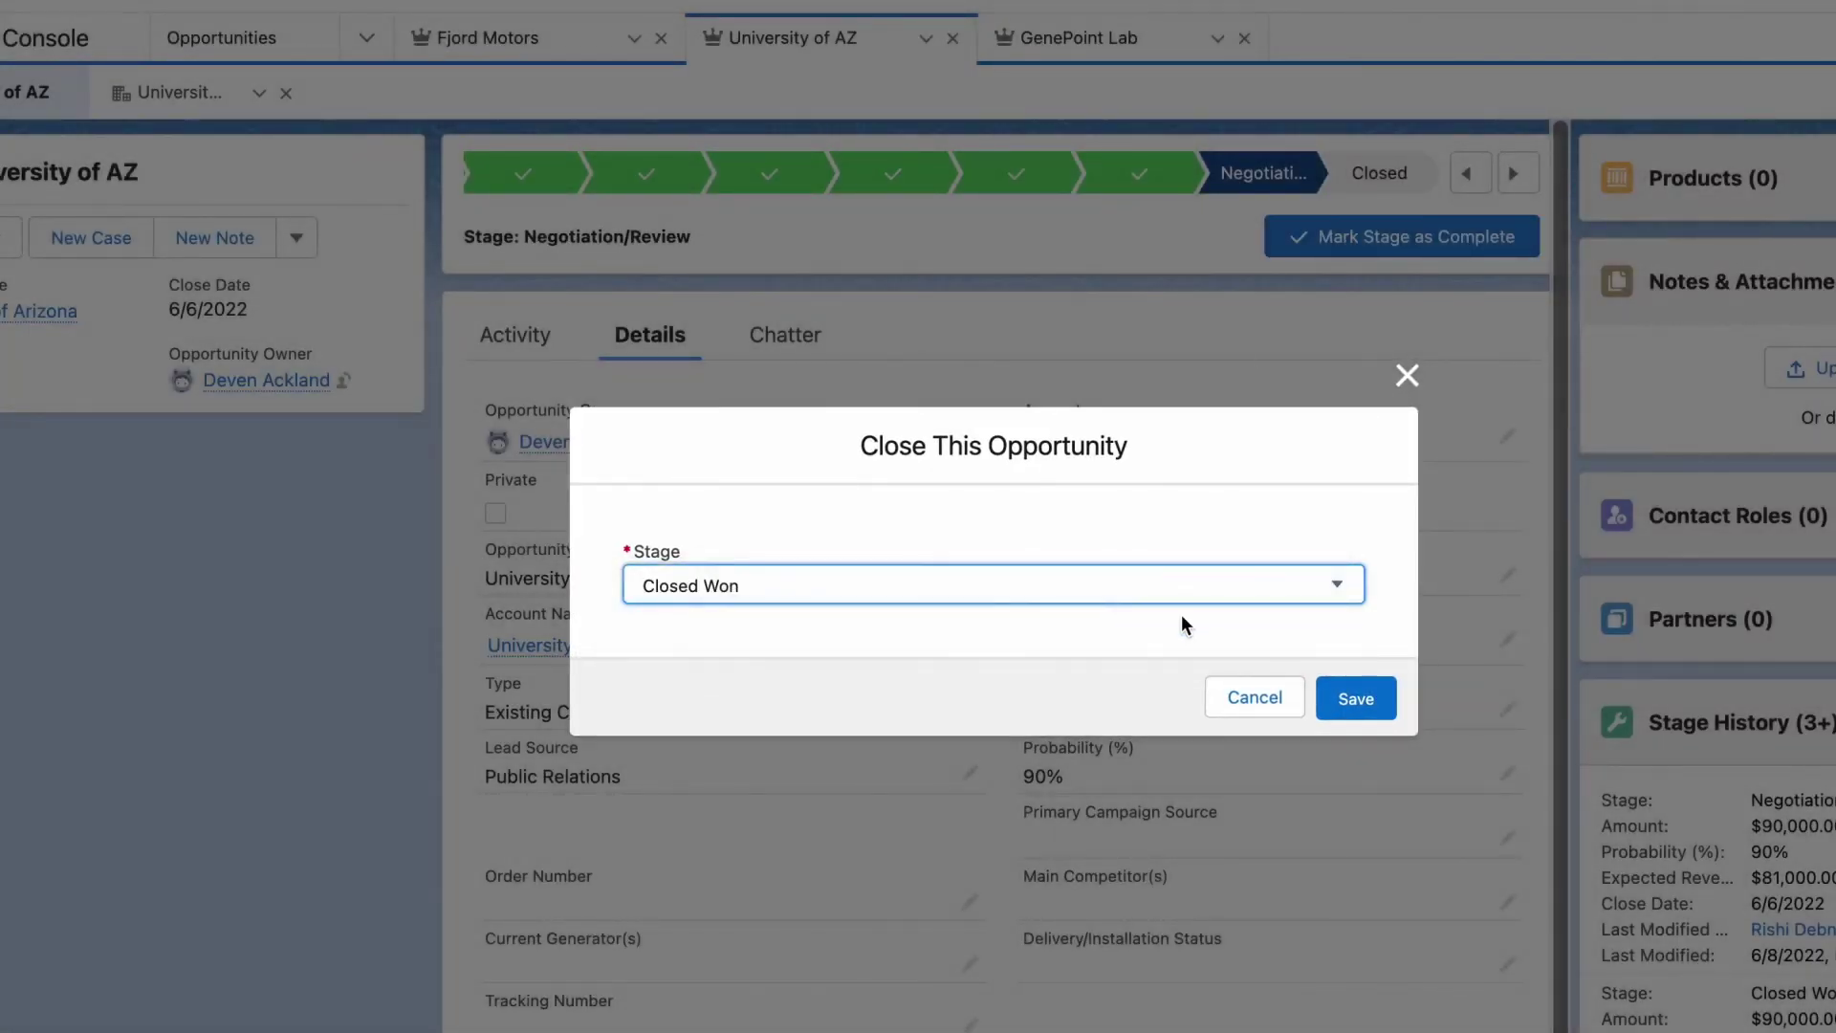
left_click(1353, 699)
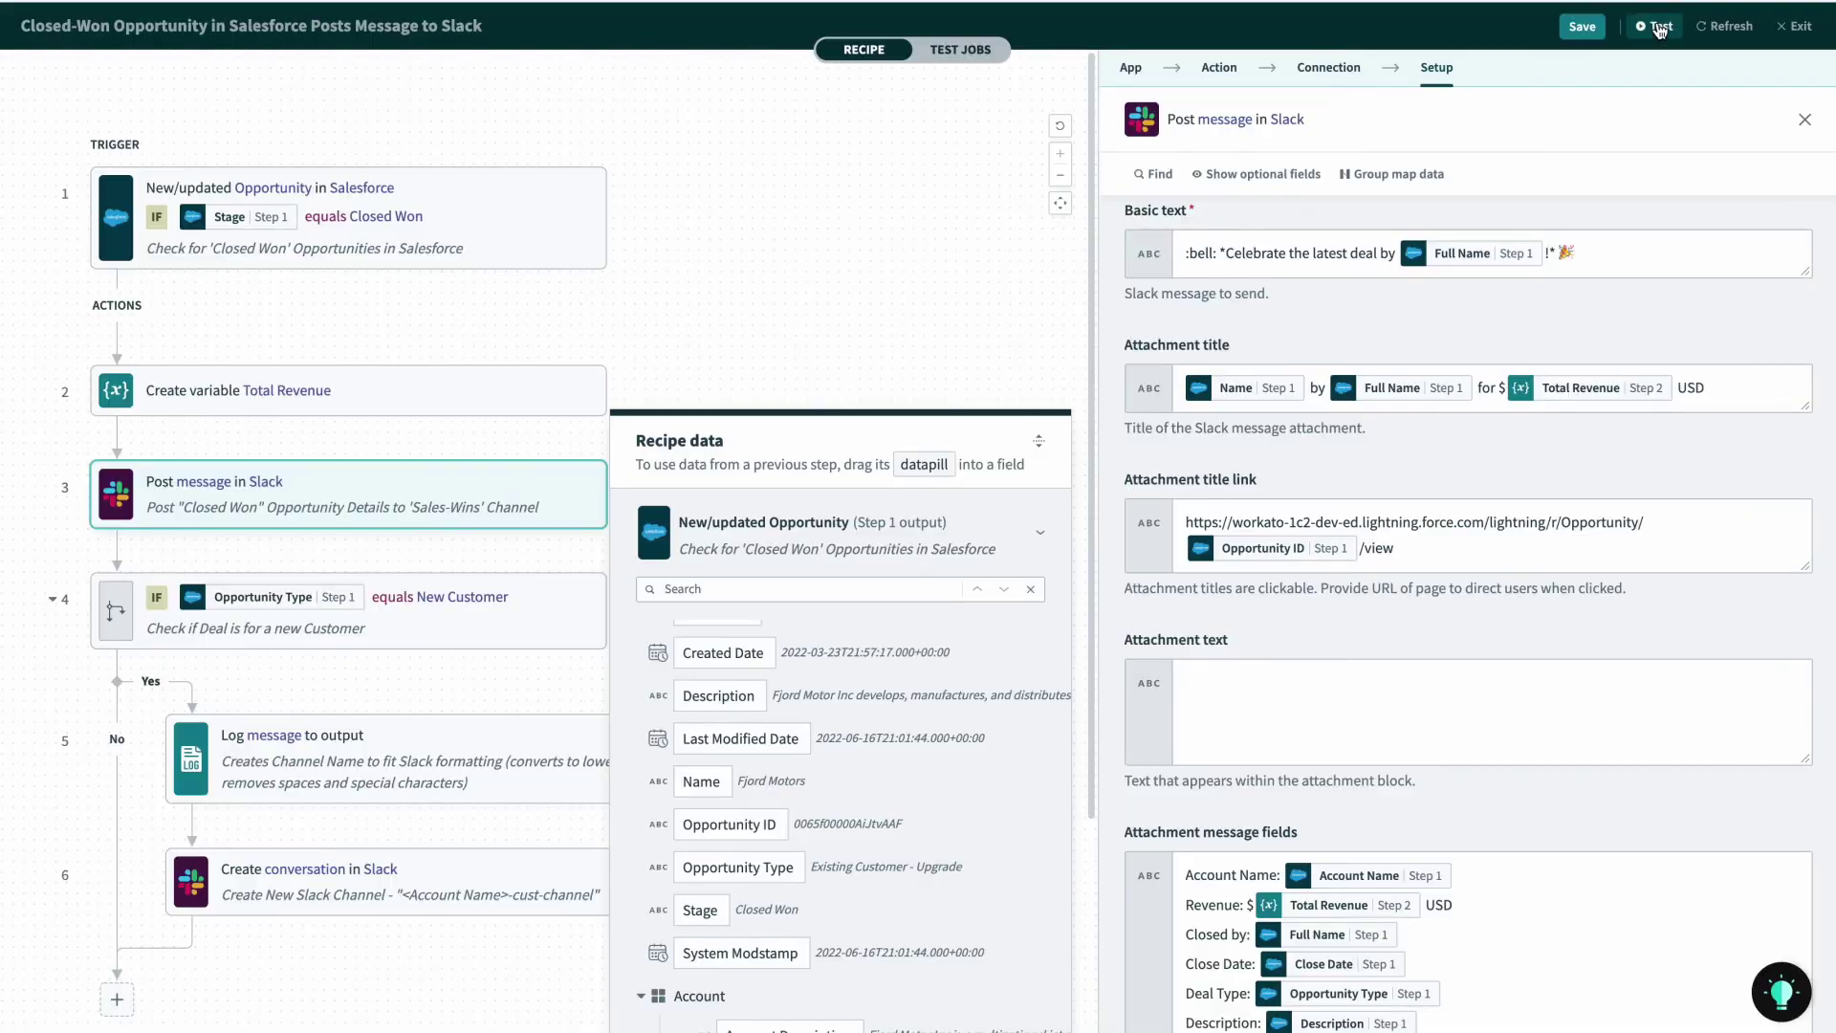
left_click(1657, 28)
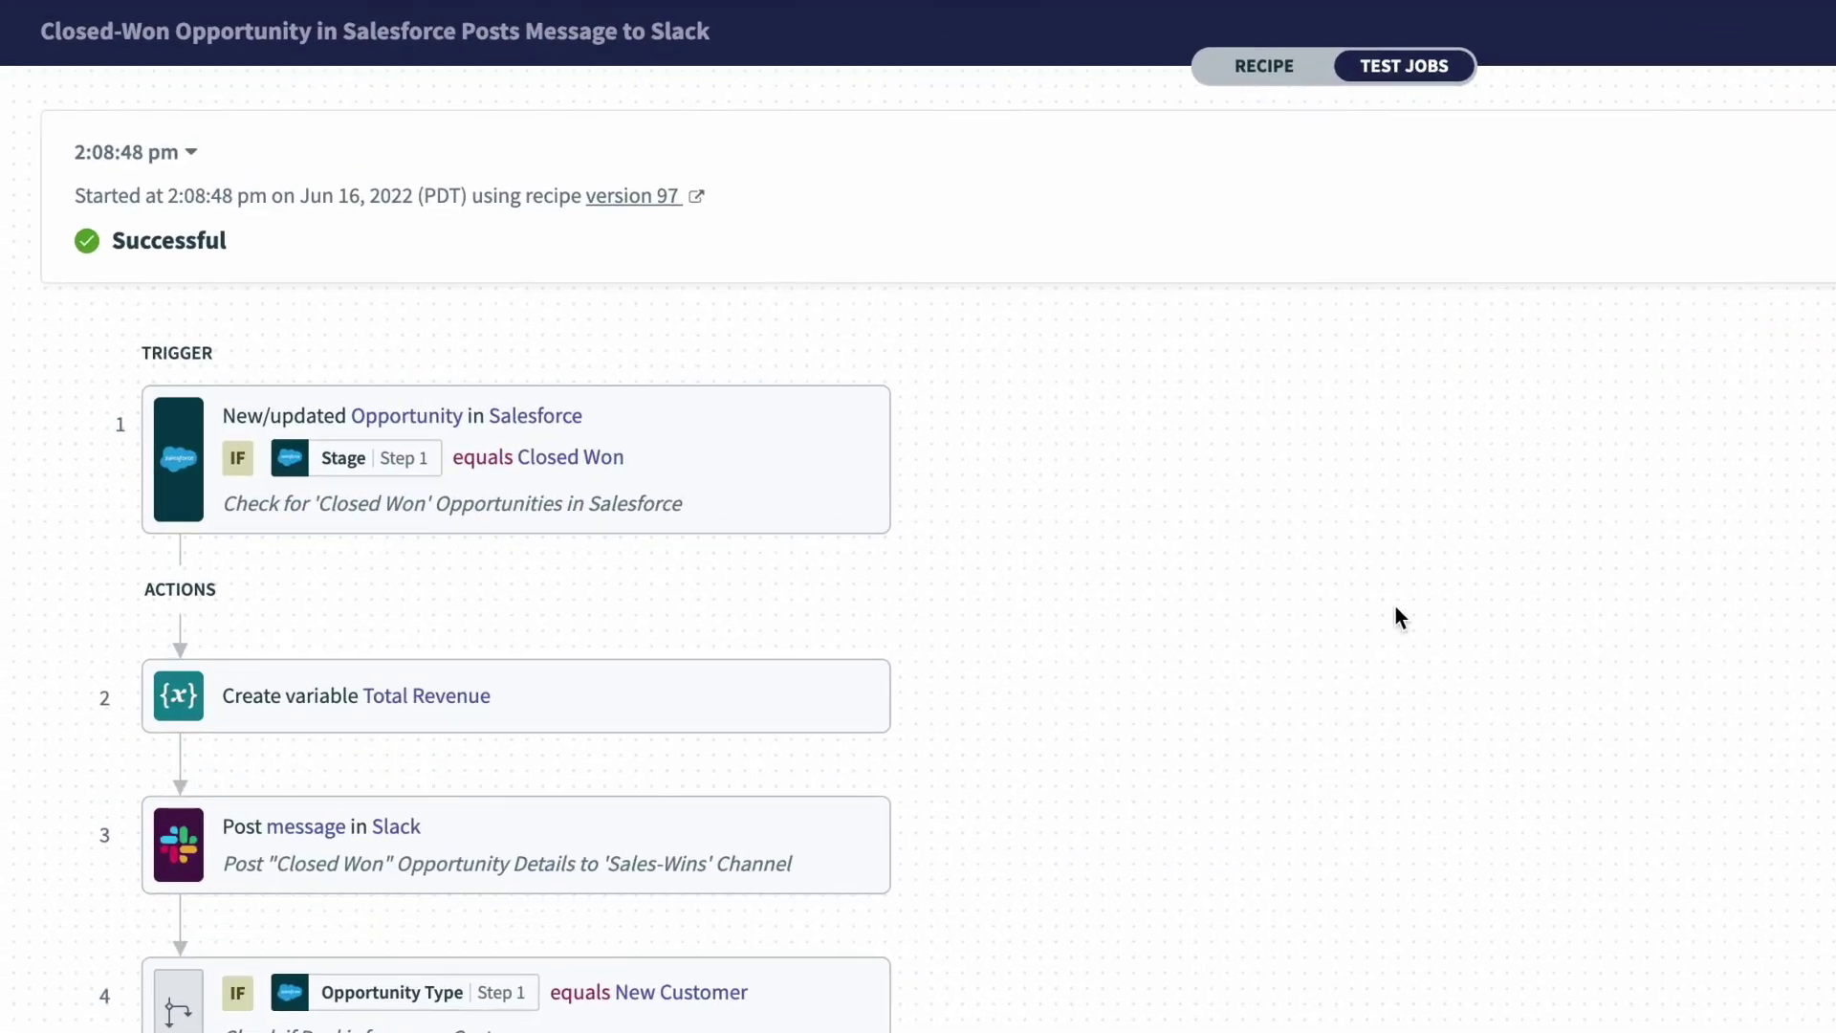
Inspect the Slack post input showing the University of AZ title and opportunity link.
left_click(792, 836)
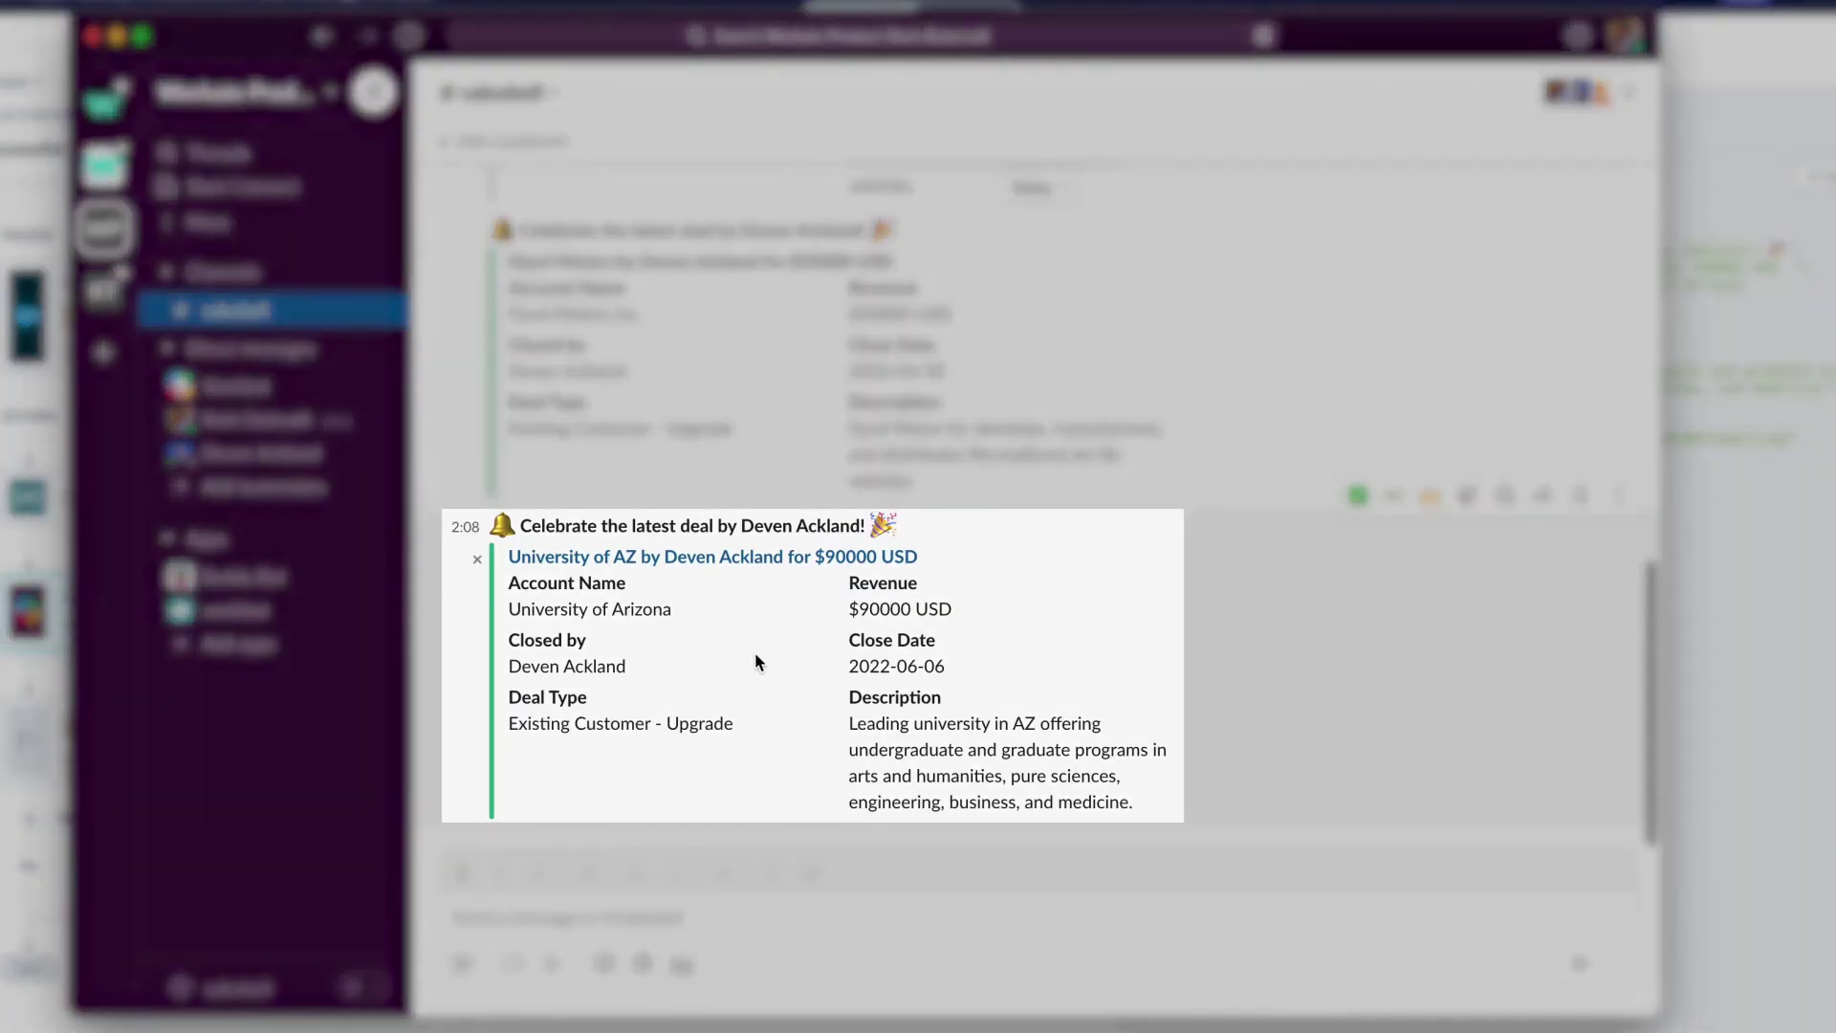
Follow the deal title link and review the University of AZ opportunity's details.
left_click(693, 566)
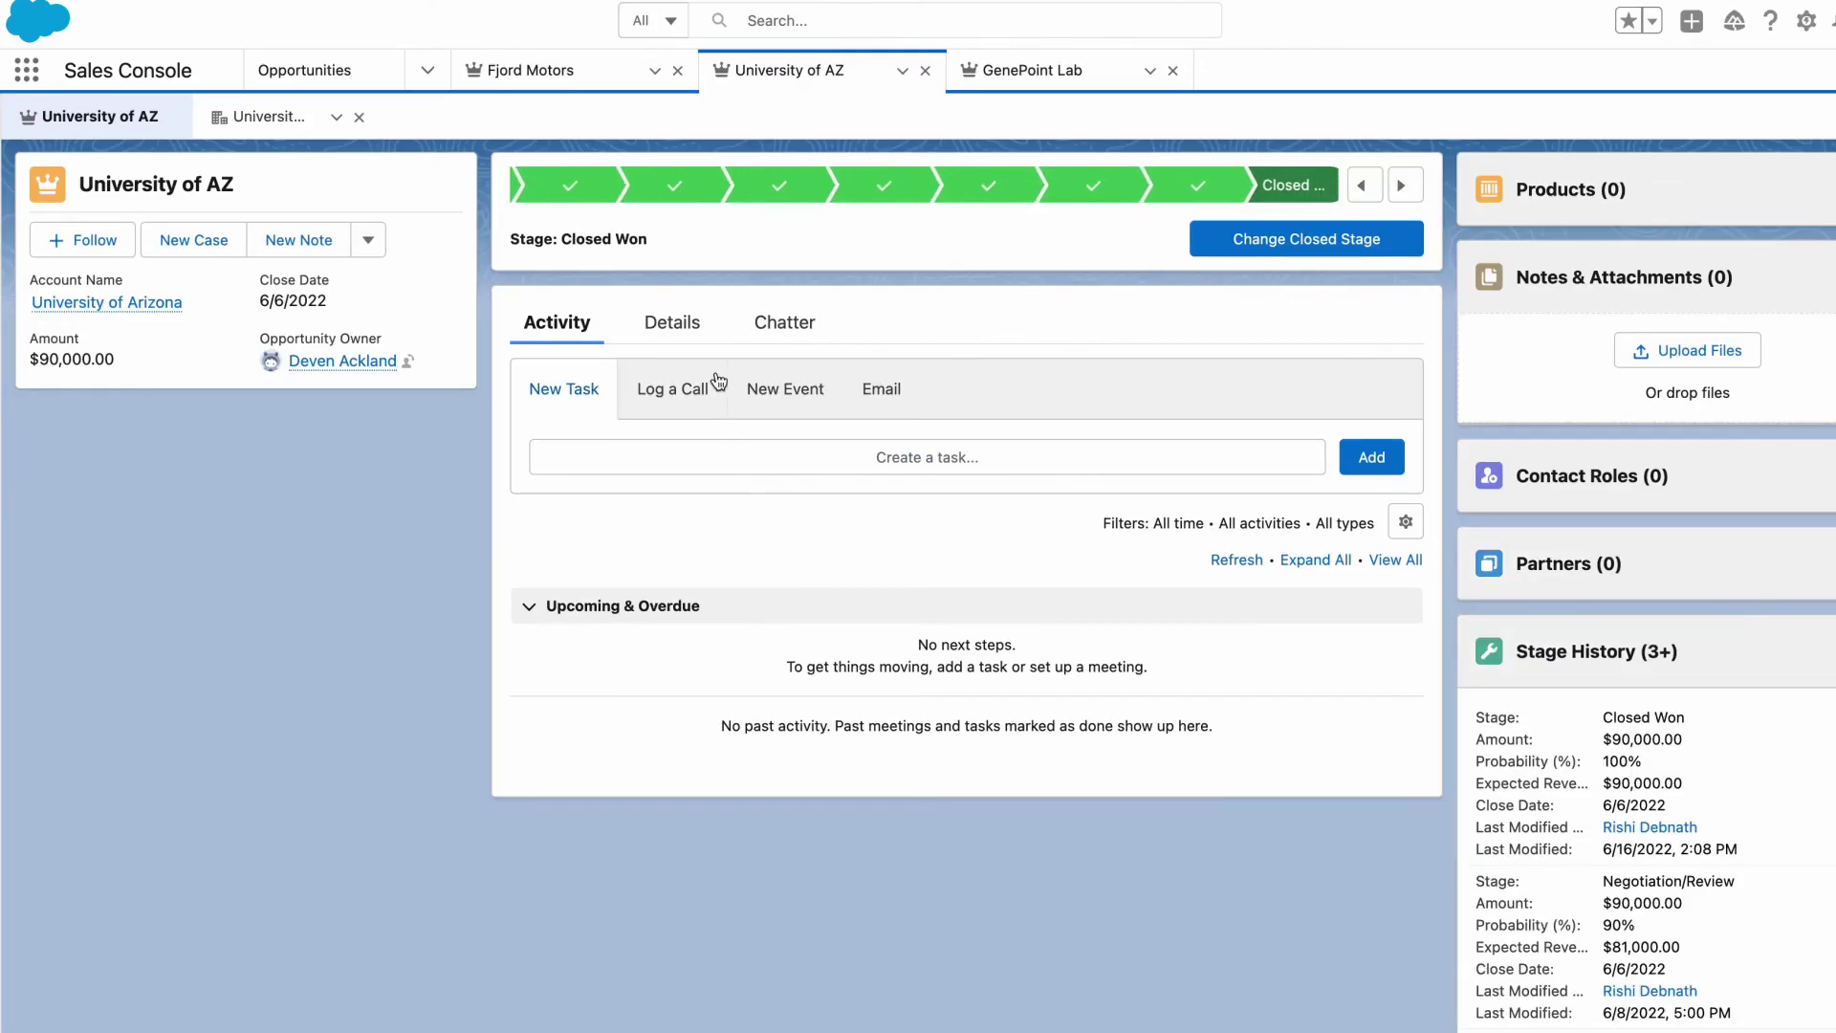
left_click(669, 325)
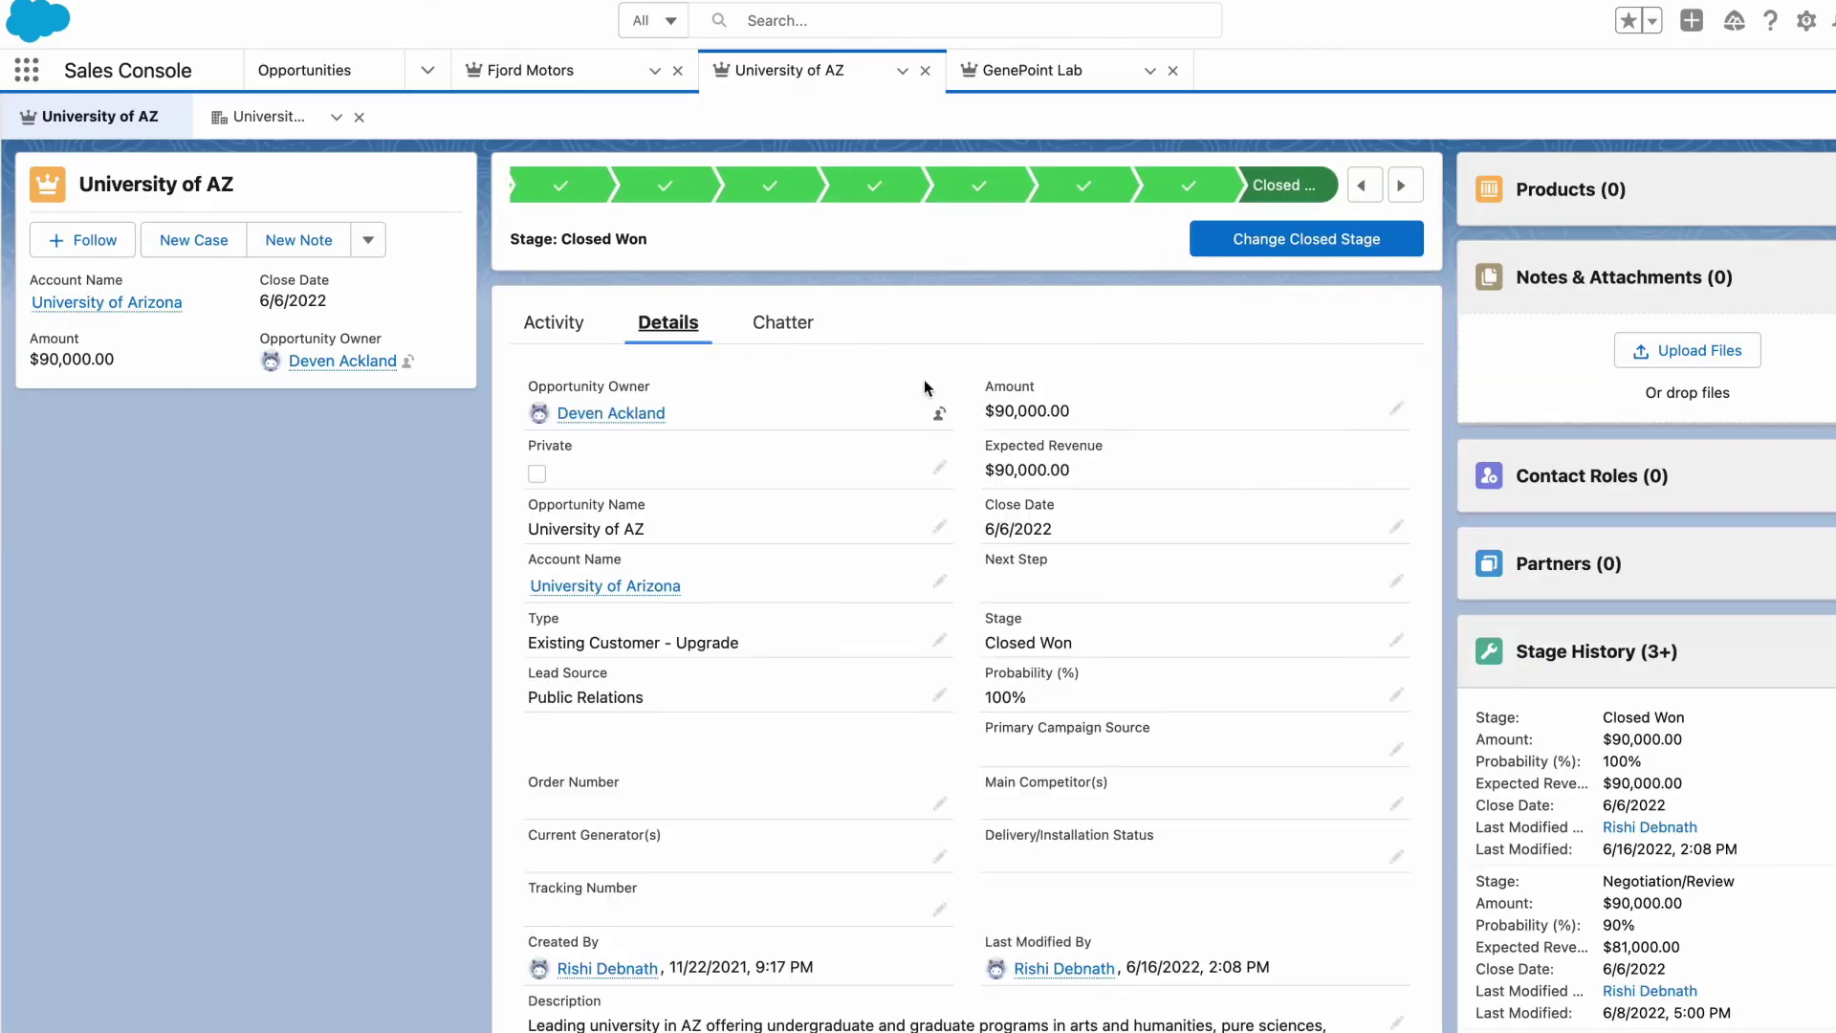
scroll(968, 414, "down", 1)
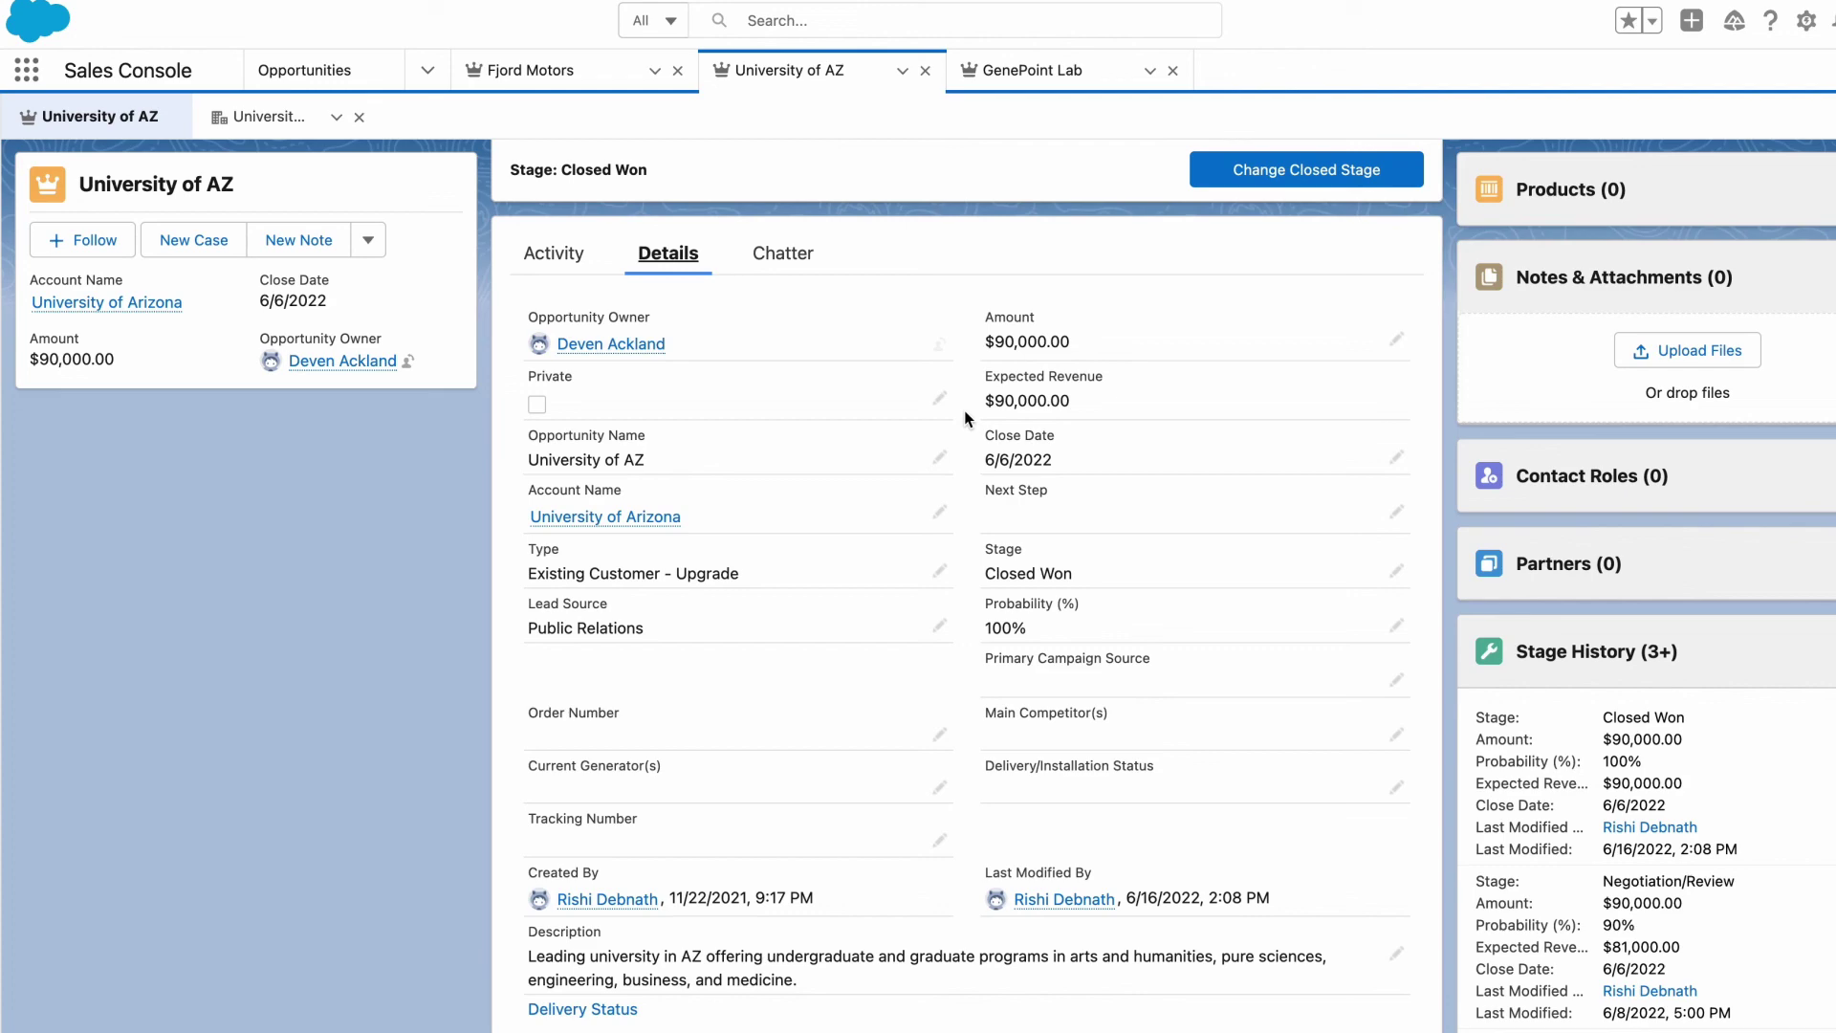
Switch to Slack and scroll #salesbell to compare the University of AZ post with earlier posts.
key("super+Tab")
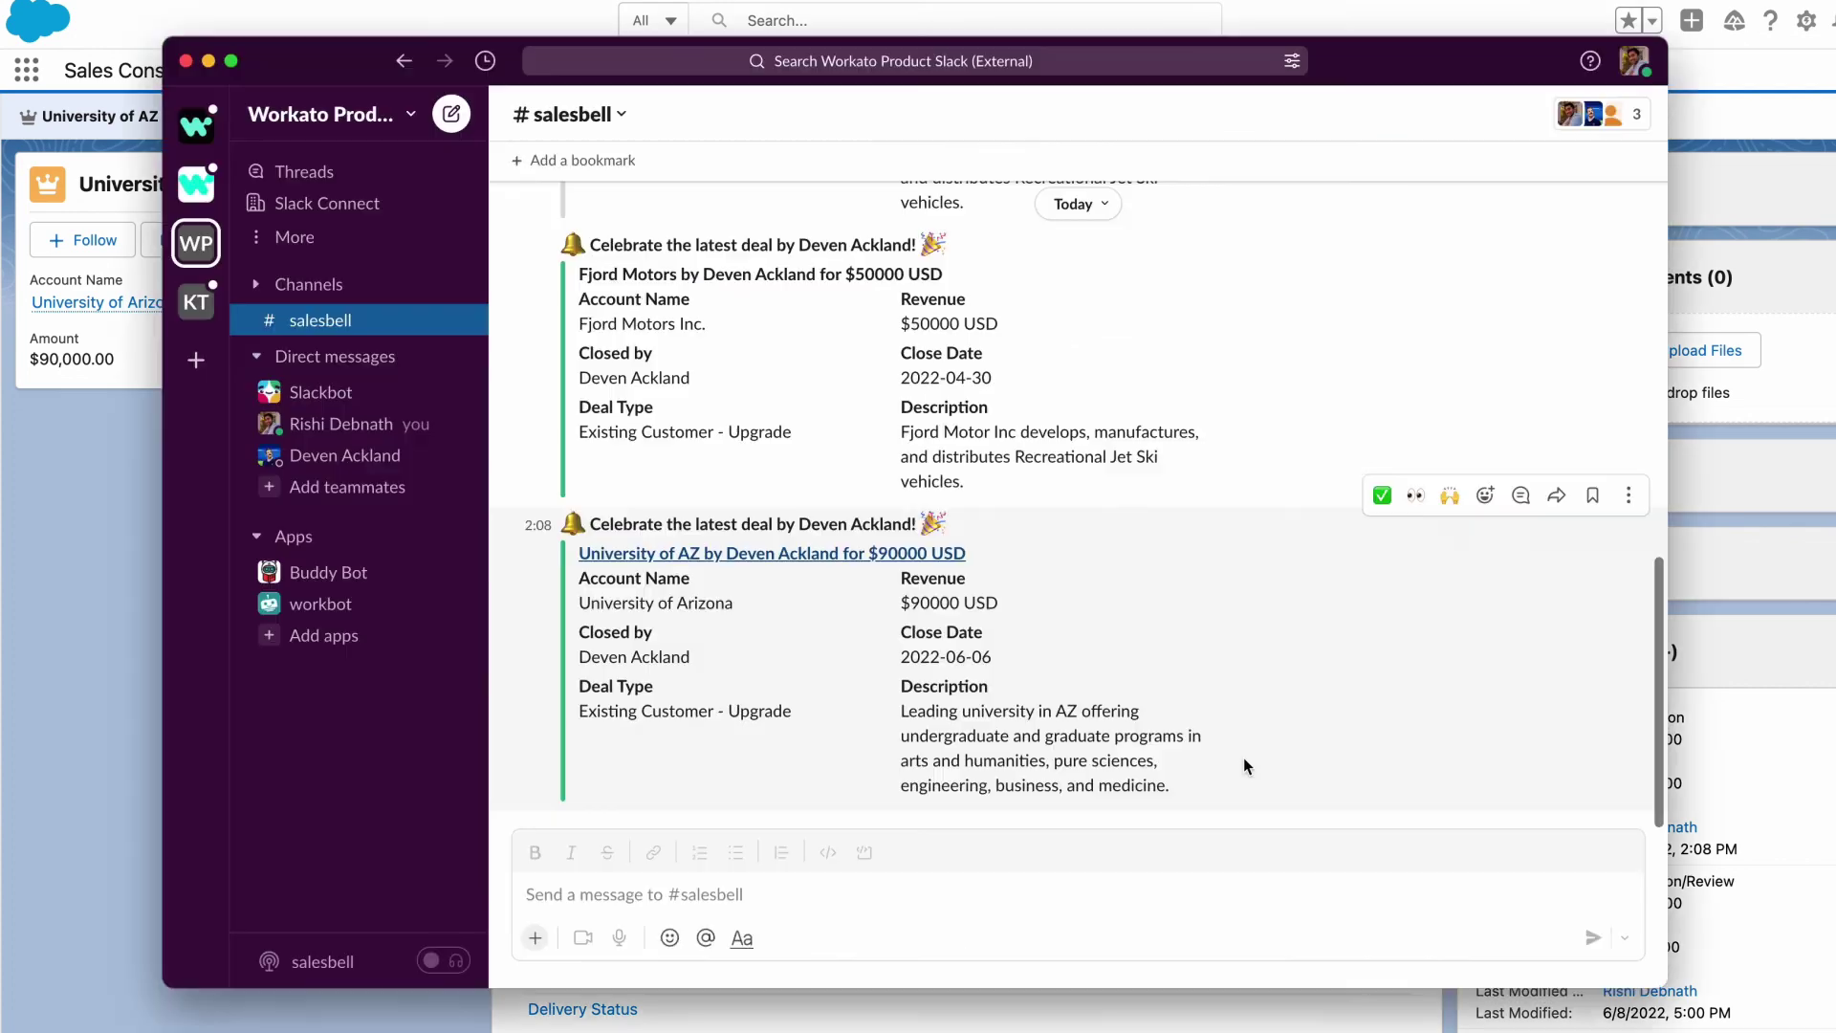
scroll(1236, 535, "up", 3)
scroll(1236, 535, "up", 3)
scroll(1237, 535, "up", 5)
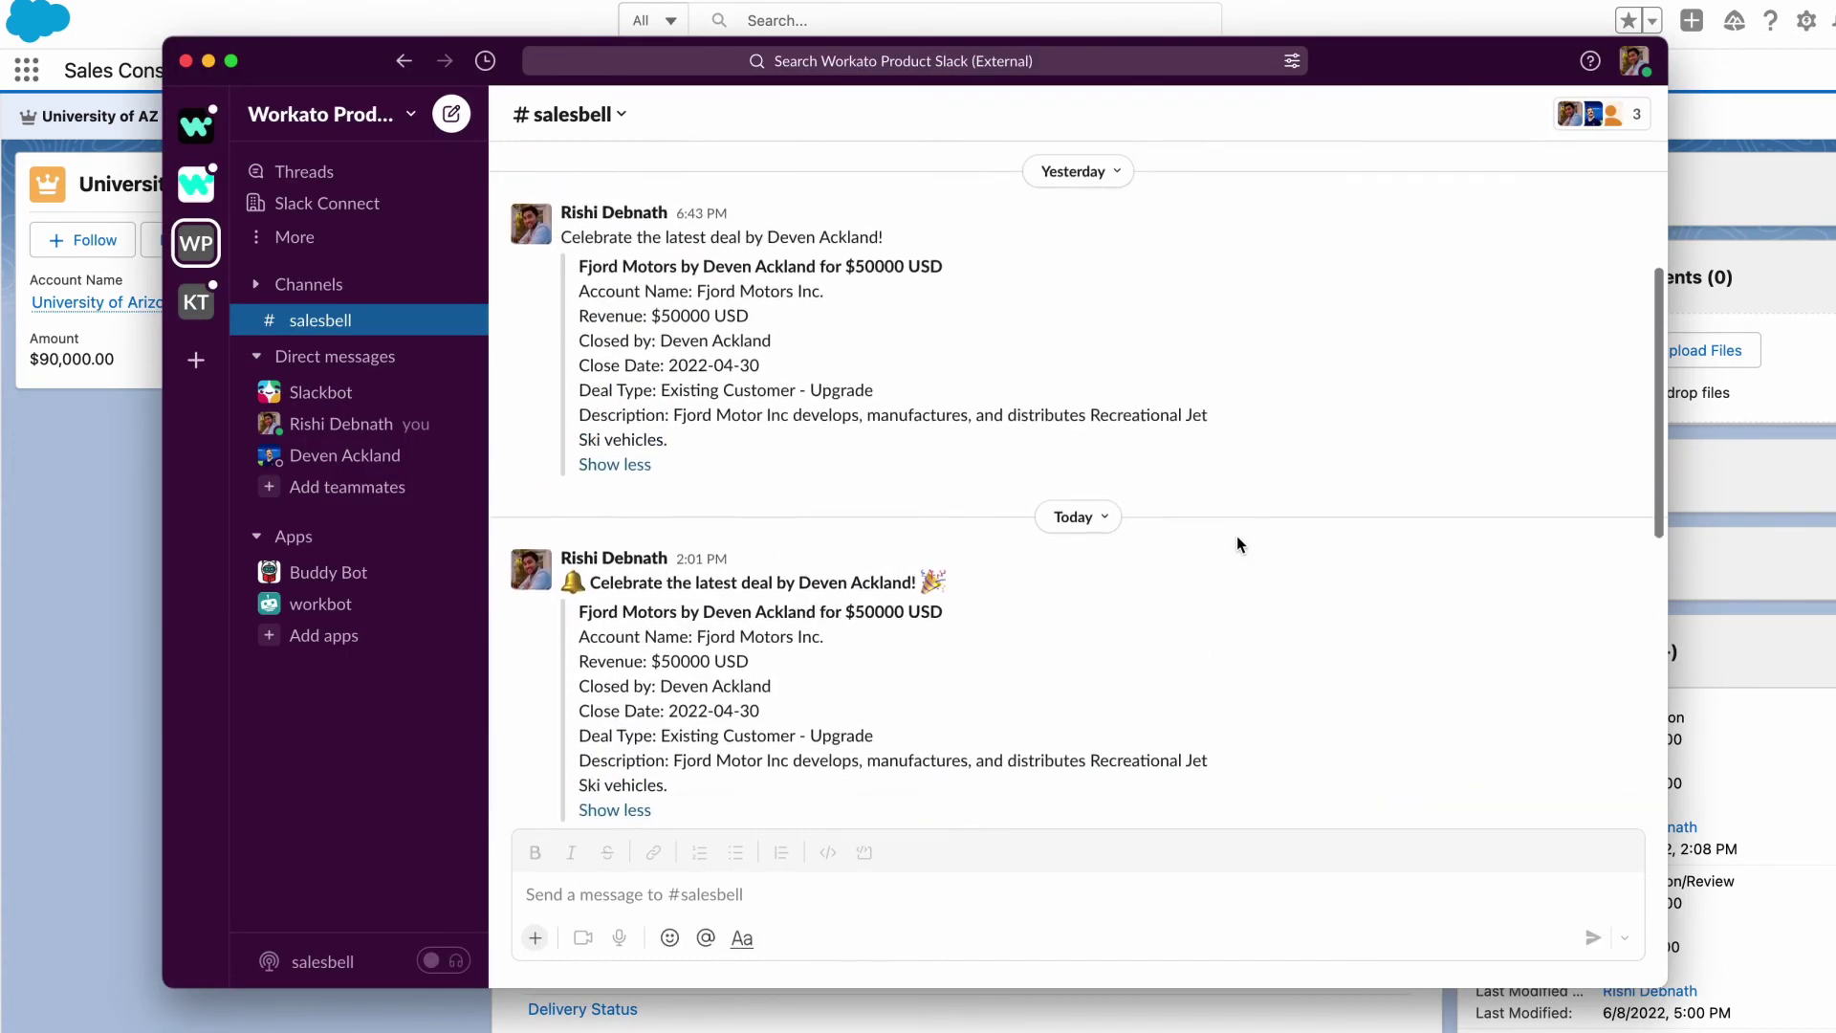
scroll(1237, 533, "up", 2)
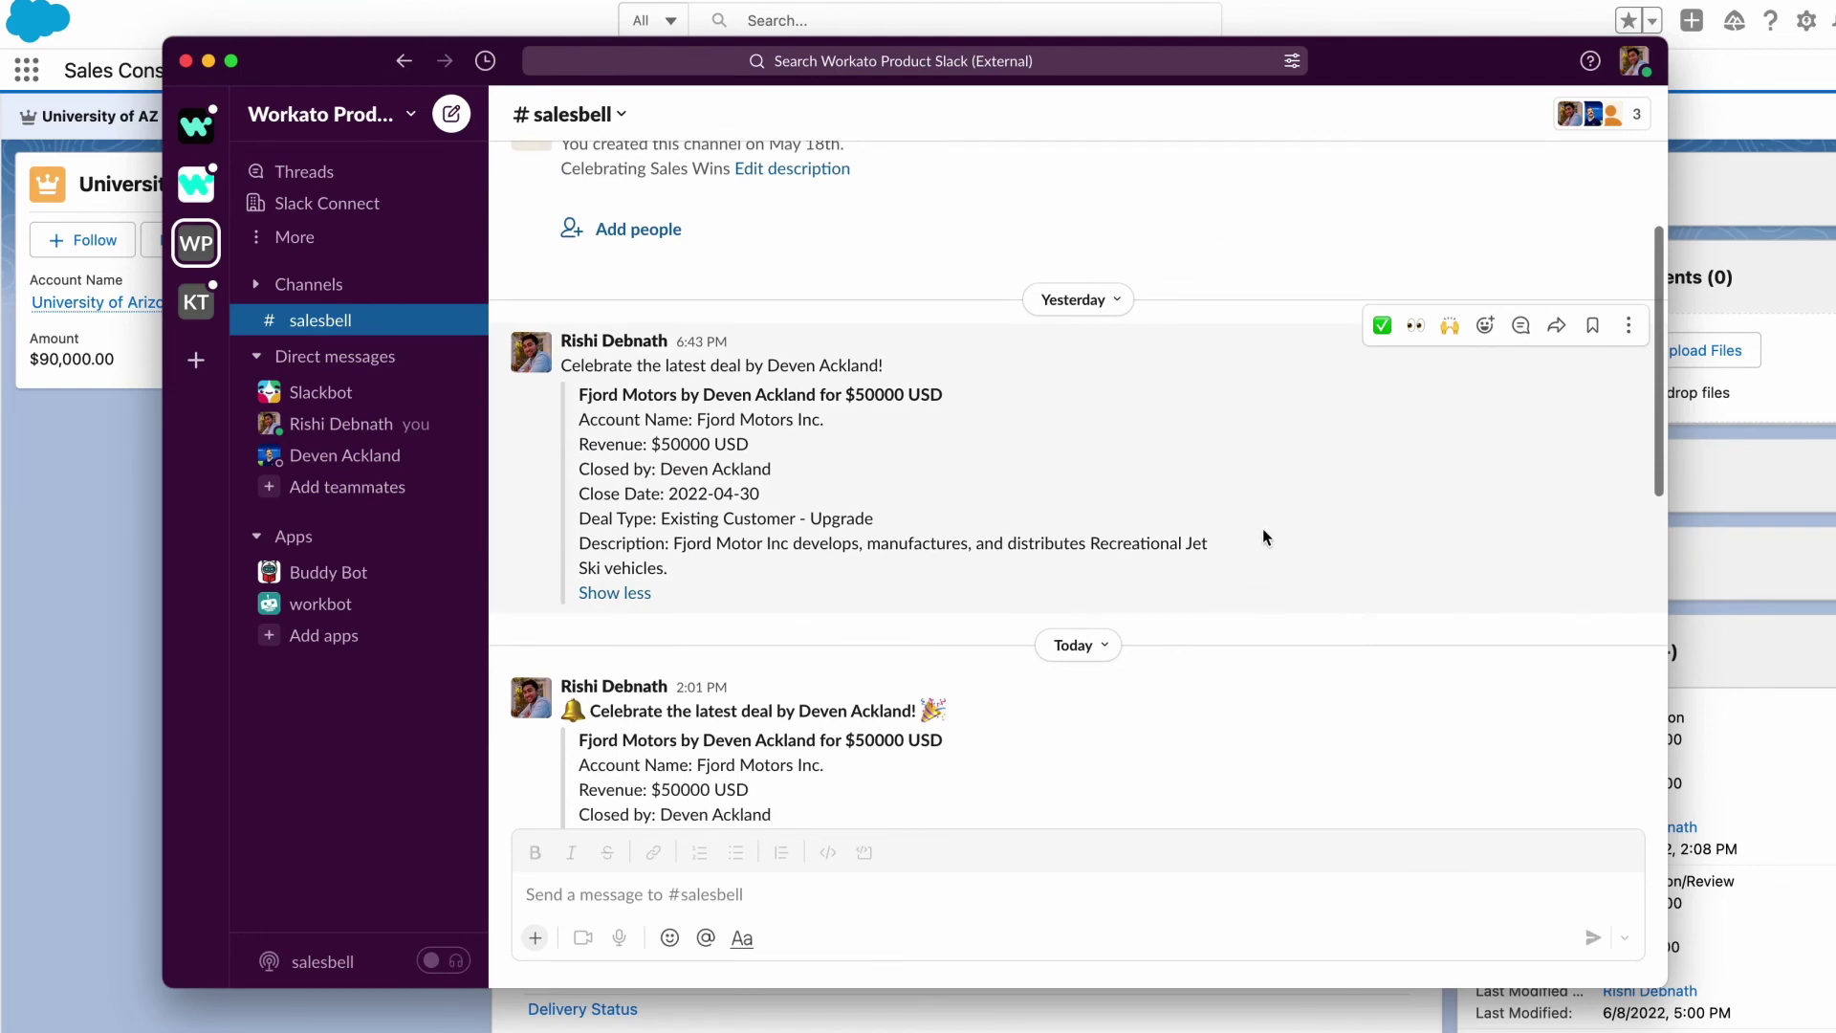
scroll(1263, 528, "down", 3)
scroll(1262, 528, "down", 3)
scroll(1262, 528, "down", 3)
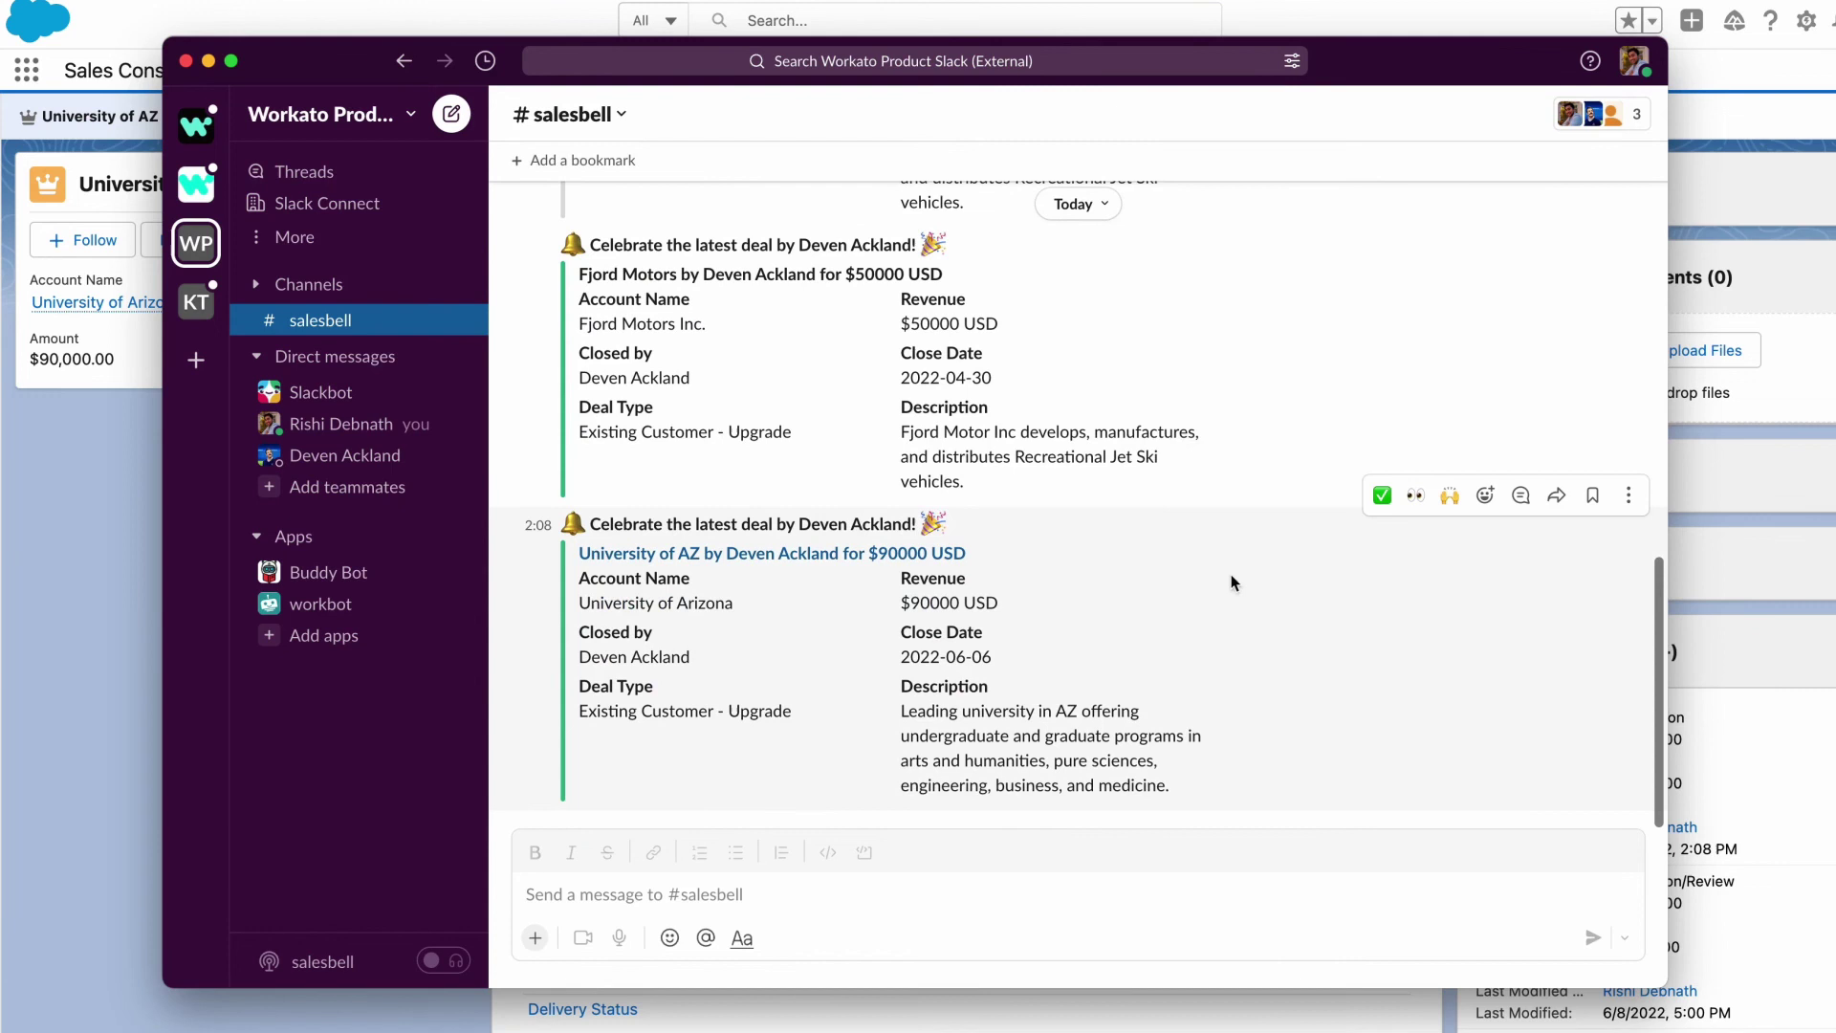